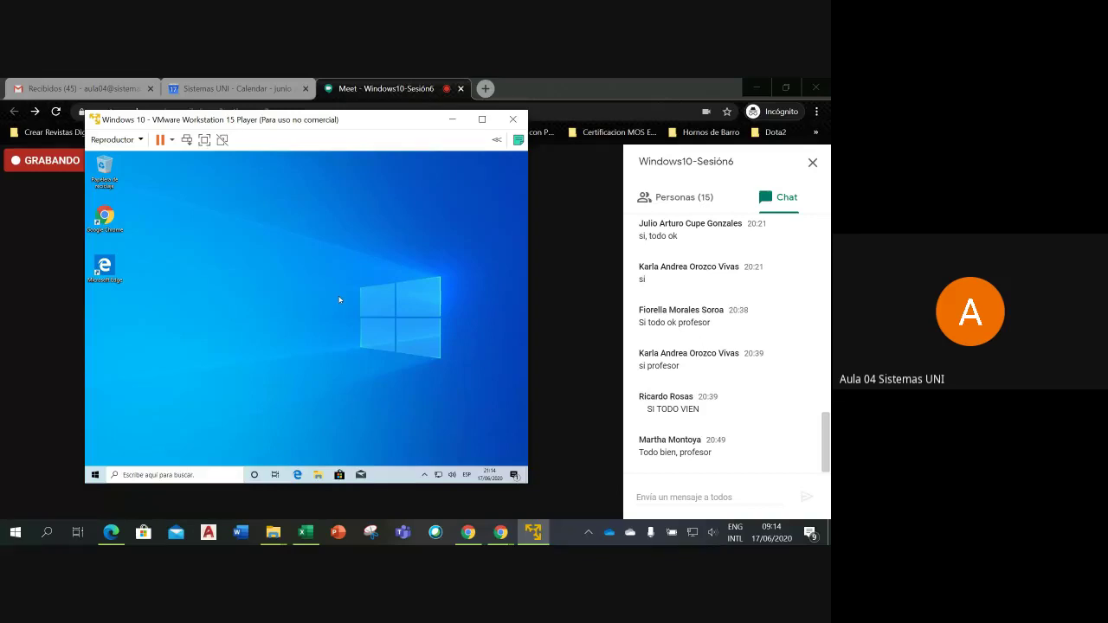
Launch Google Chrome from the virtual machine's desktop and send the family permission request for it by email
double_click(107, 220)
left_click(111, 222)
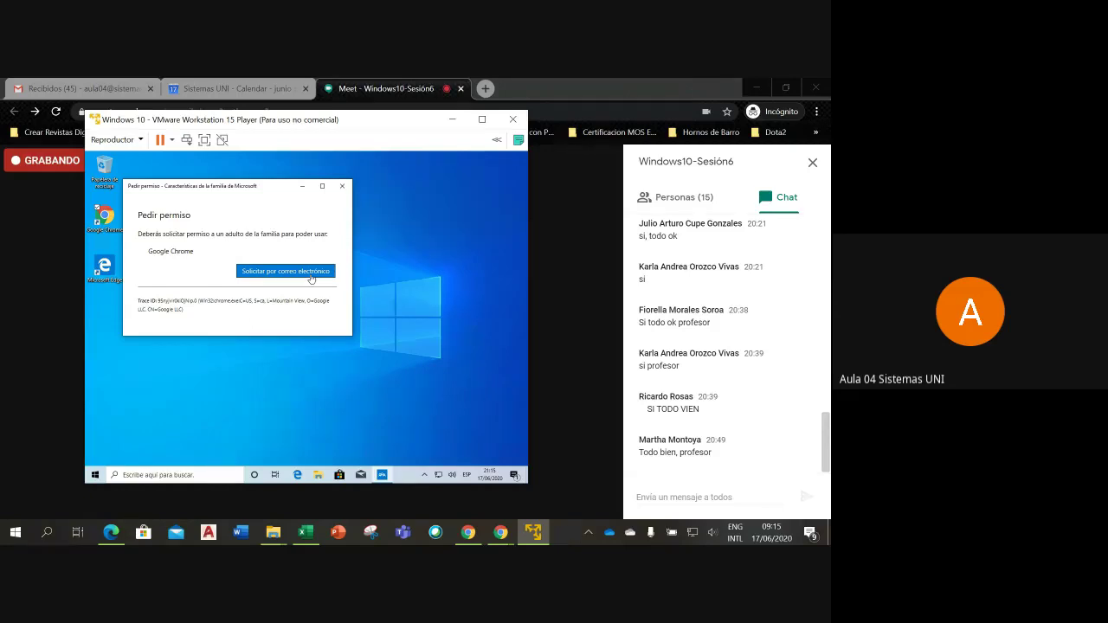
left_click(310, 275)
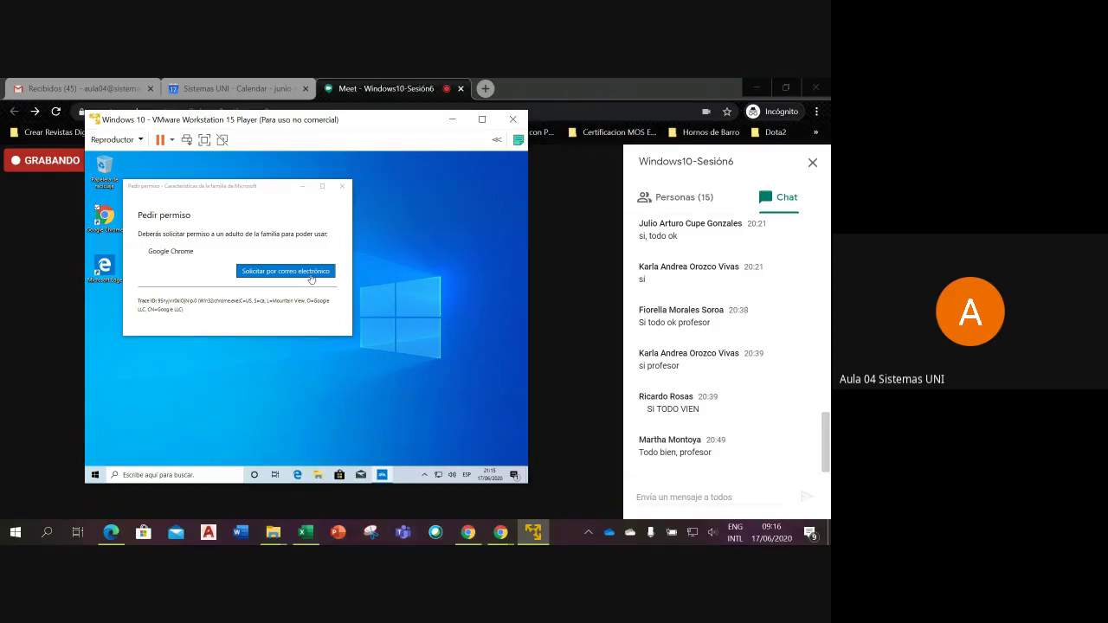
left_click(347, 186)
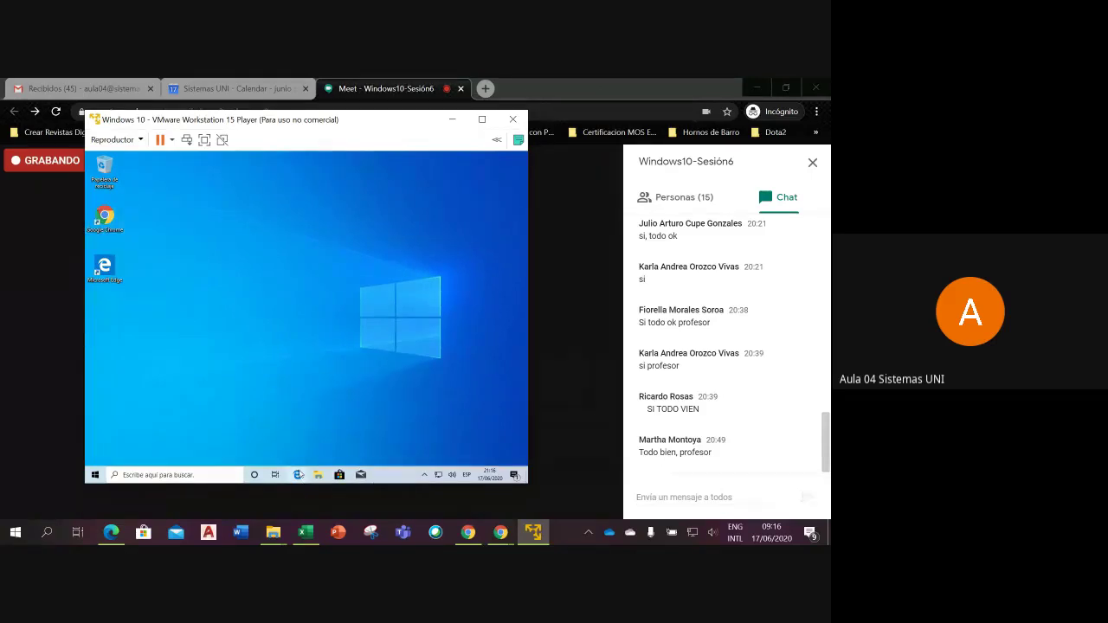
Open Microsoft Edge in the virtual machine and load rpp.pe to test website access
left_click(297, 474)
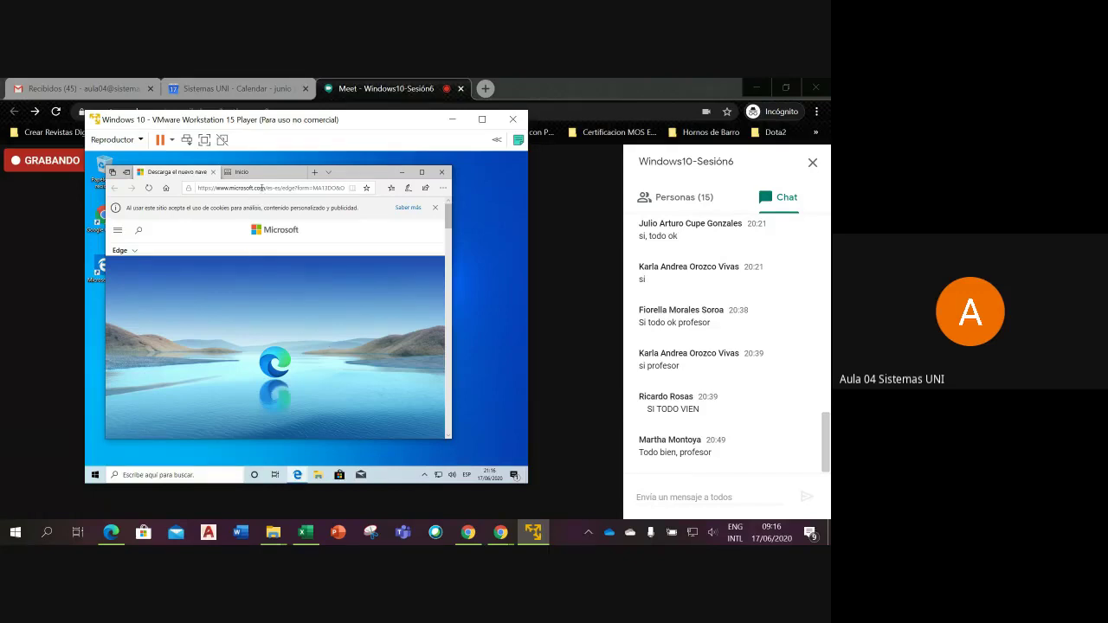
left_click(263, 187)
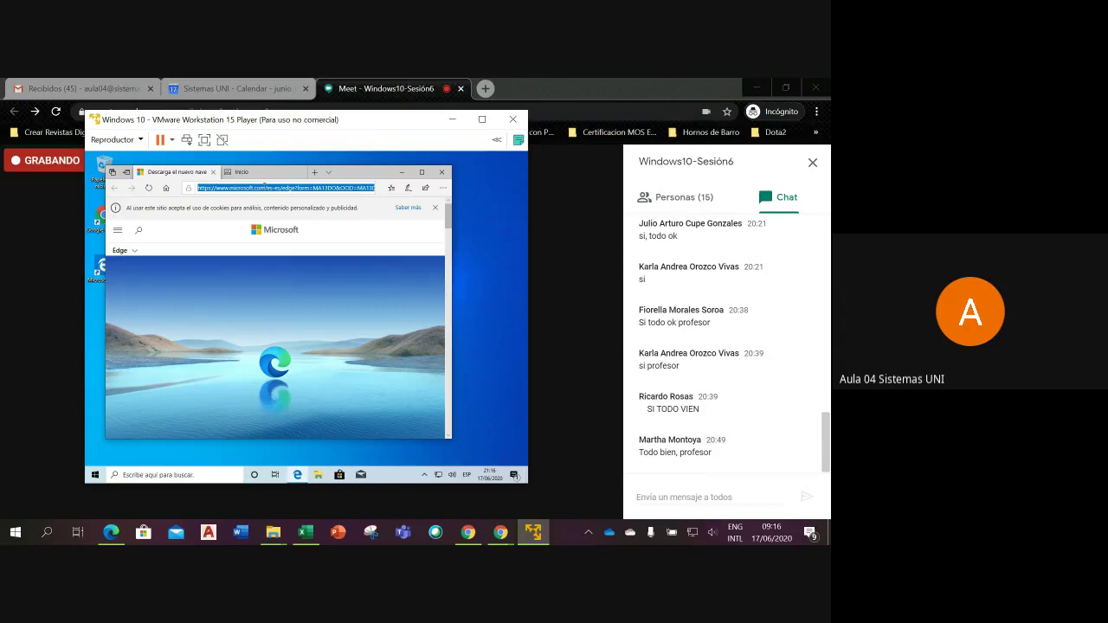
type("rpp")
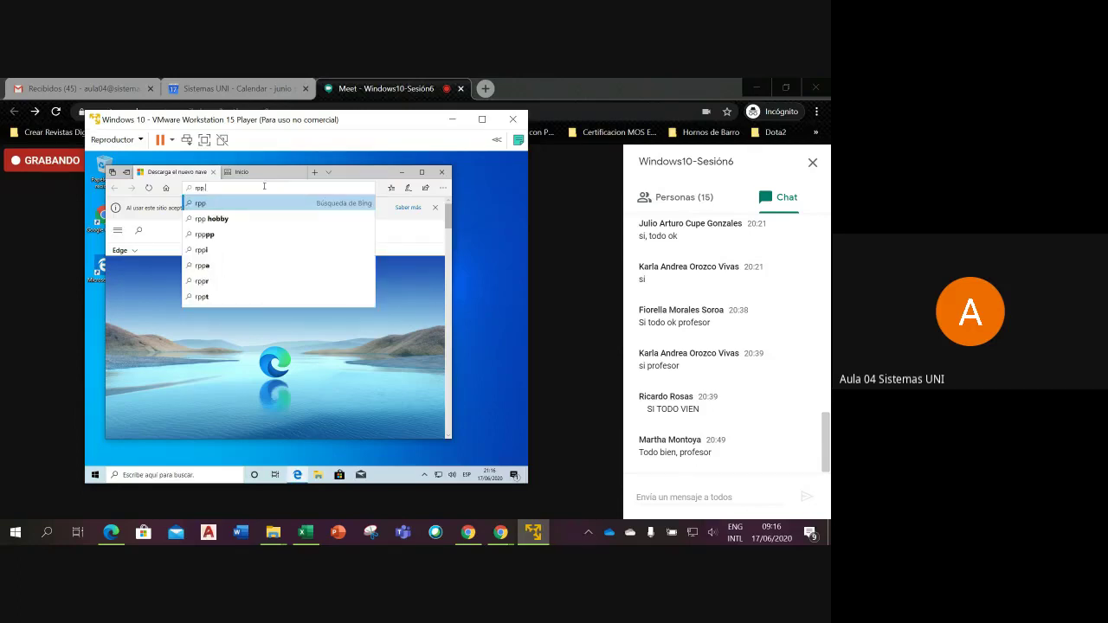
type(".pe")
key("Return")
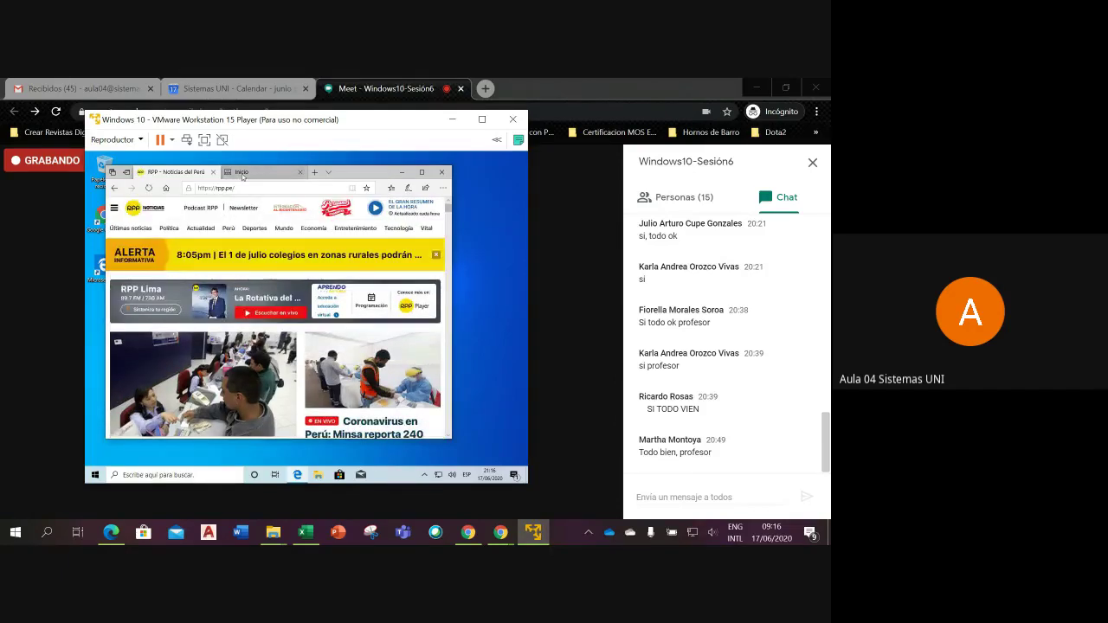
Load the Twitter website in the browser's second tab to test access to it
left_click(242, 176)
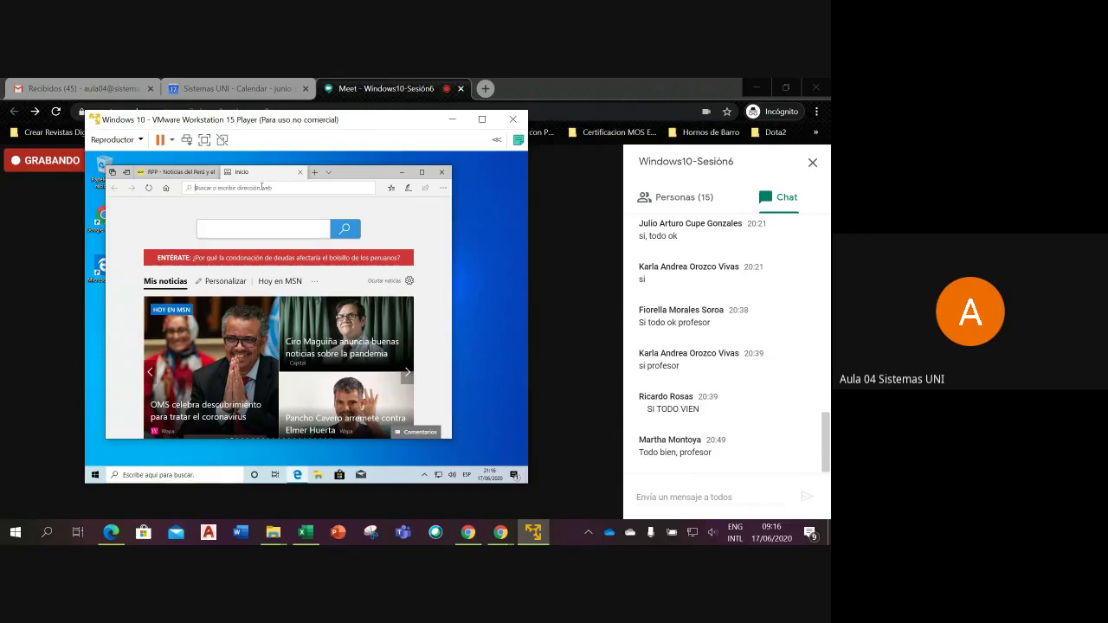
type("twitter")
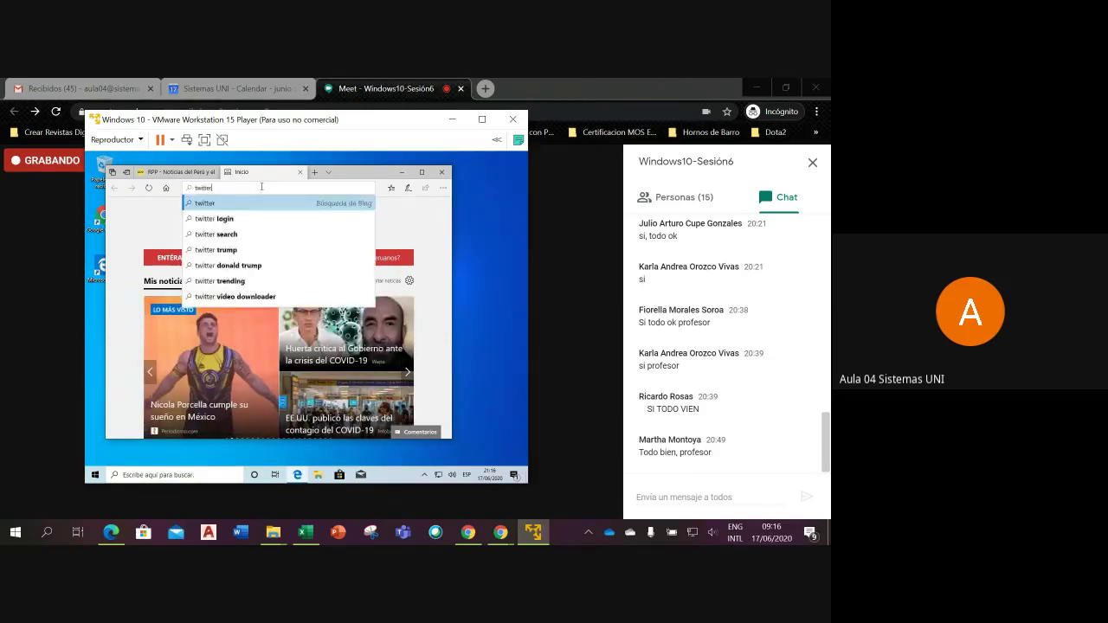
key("Return")
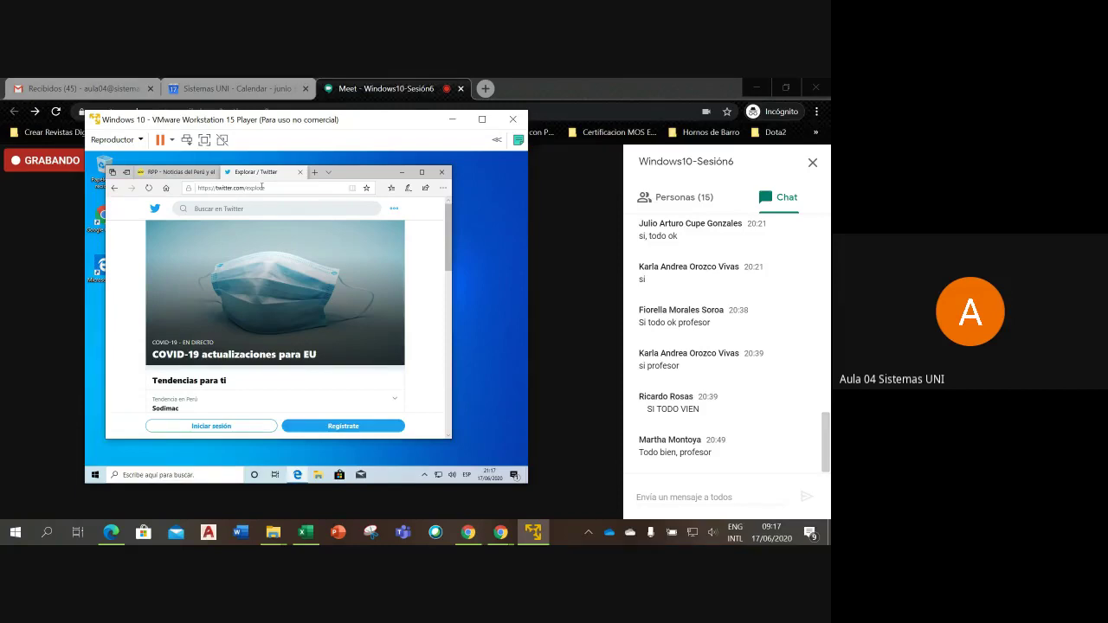
left_click(315, 172)
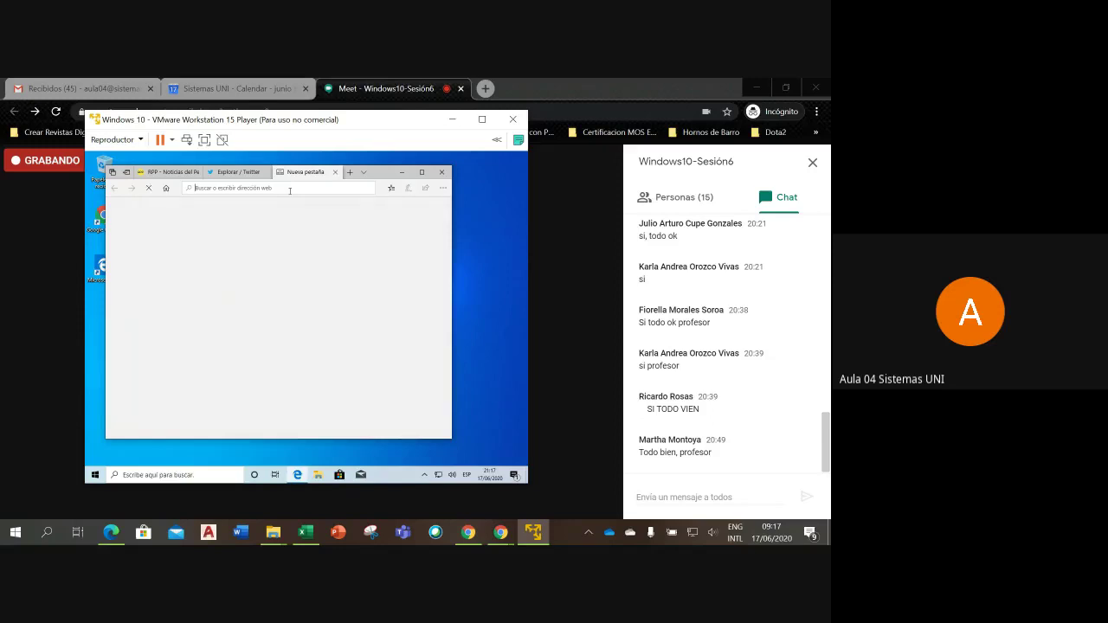
type("www.")
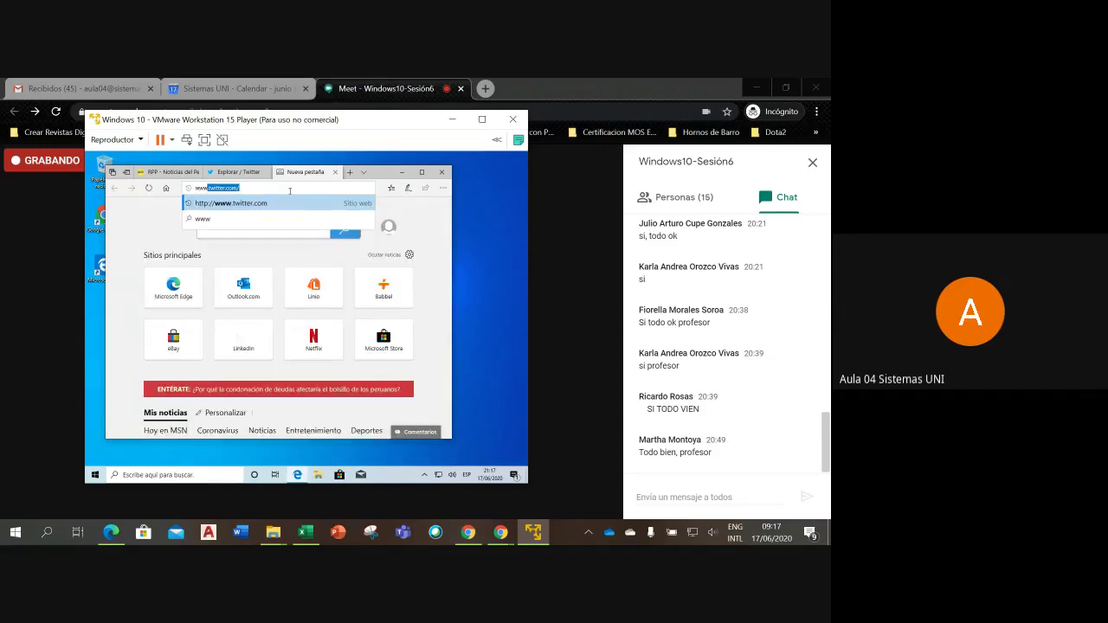
type("face")
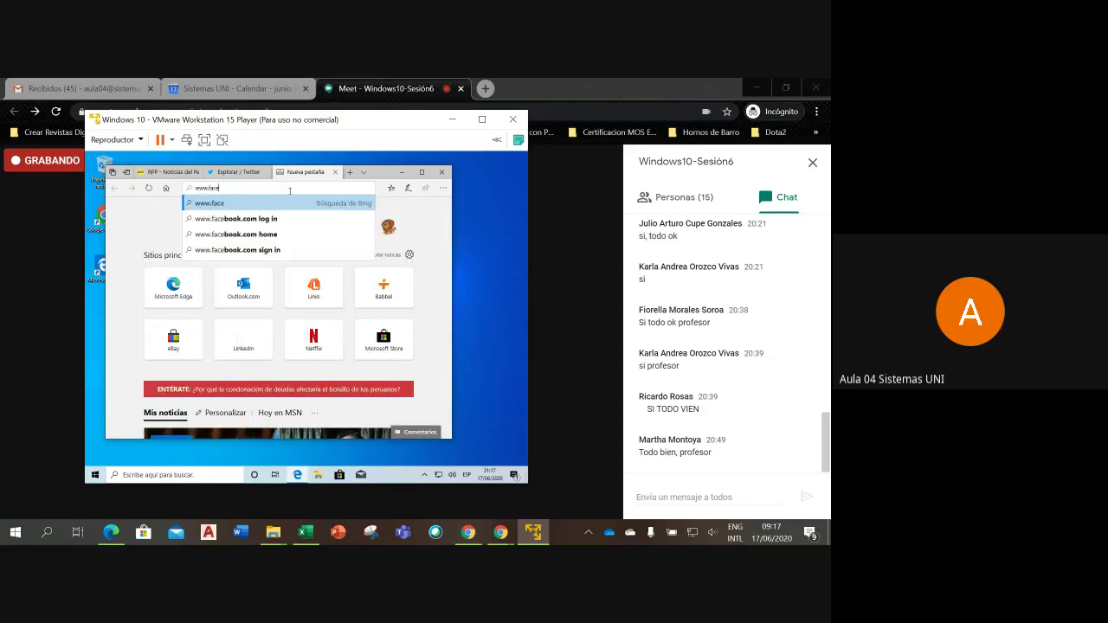
type("book.com")
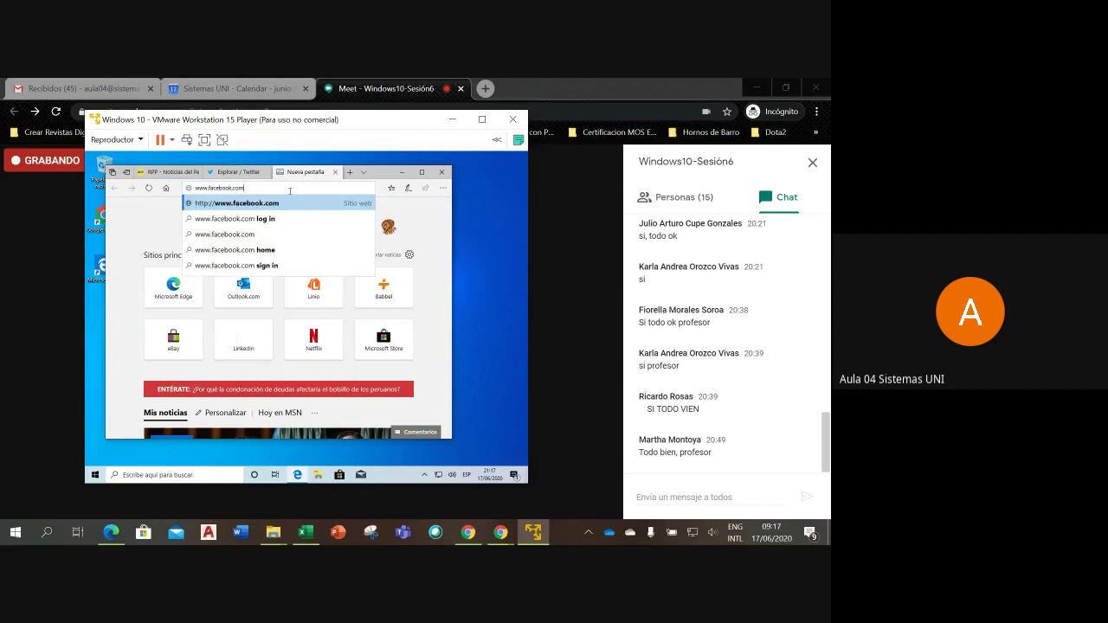
key("Return")
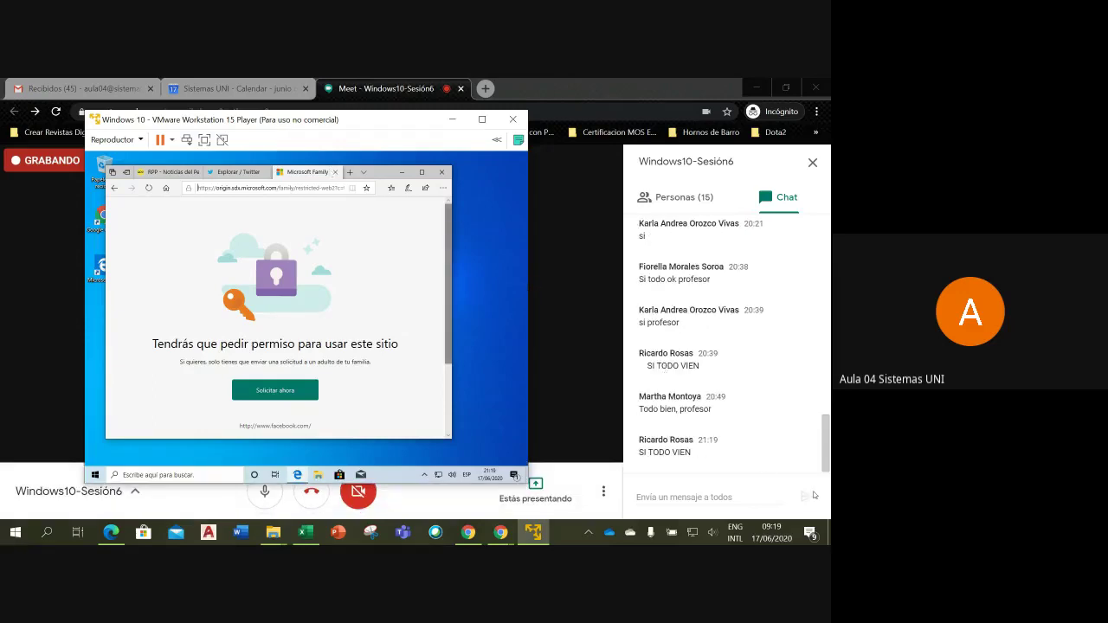
Return to the virtual machine and close Microsoft Edge with all its tabs
left_click(606, 502)
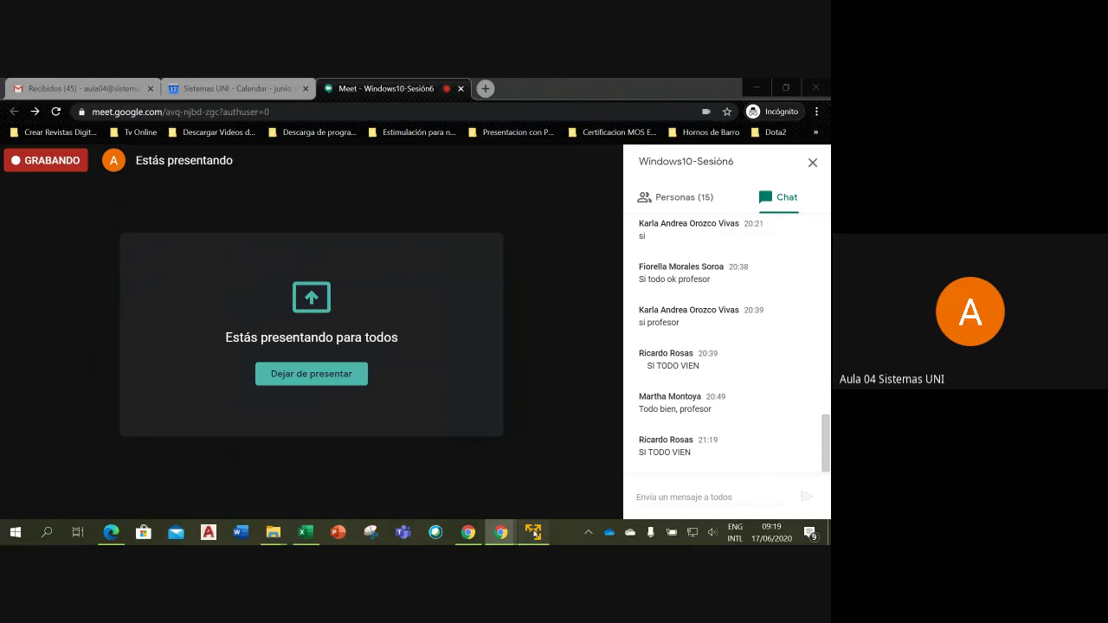
key("alt+Tab")
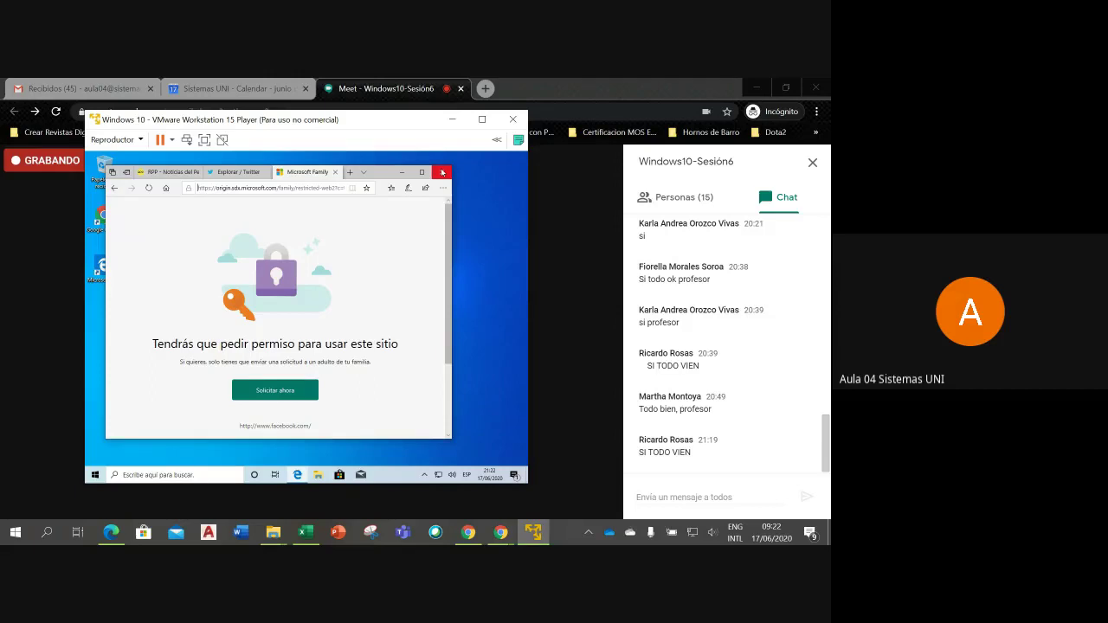
left_click(441, 177)
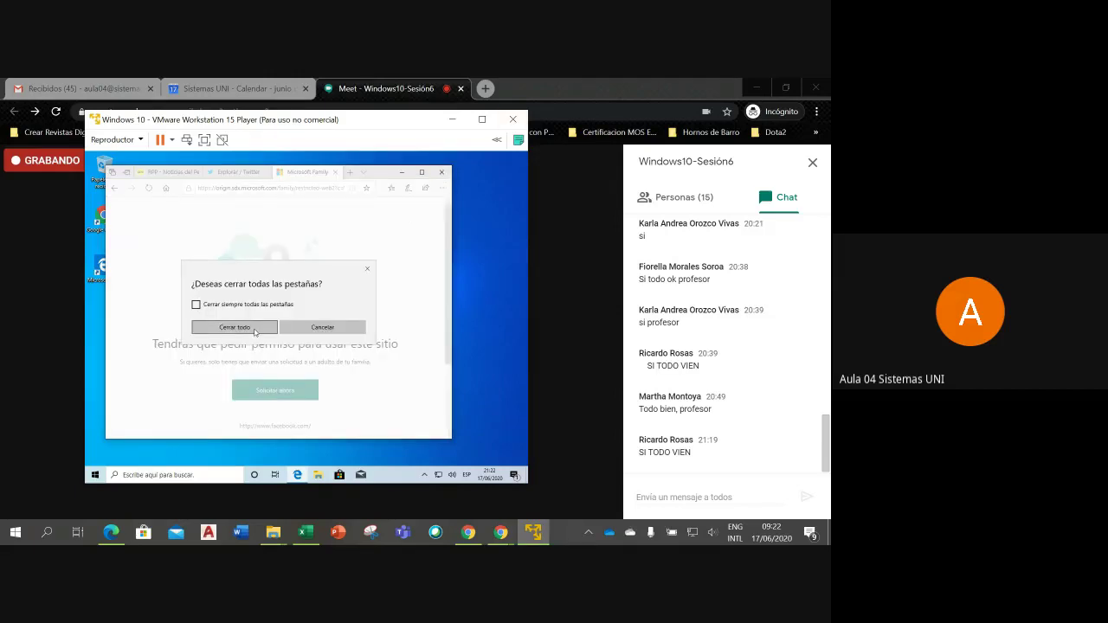
left_click(254, 329)
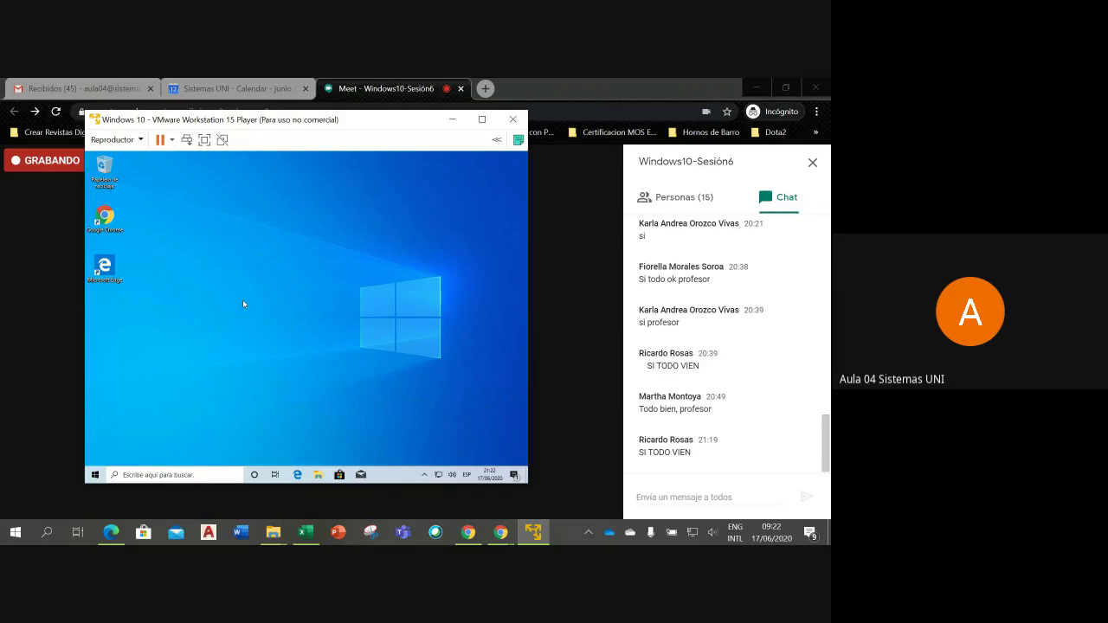
Search Microsoft Store for "sudok" and open the Microsoft Sudoku product page
left_click(339, 475)
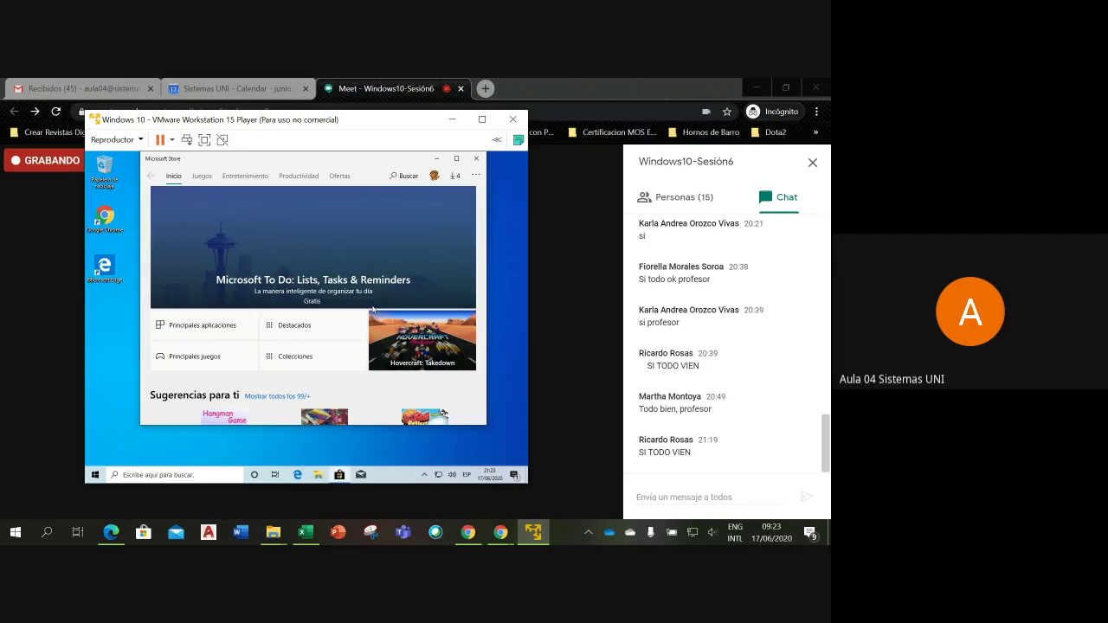
left_click(398, 176)
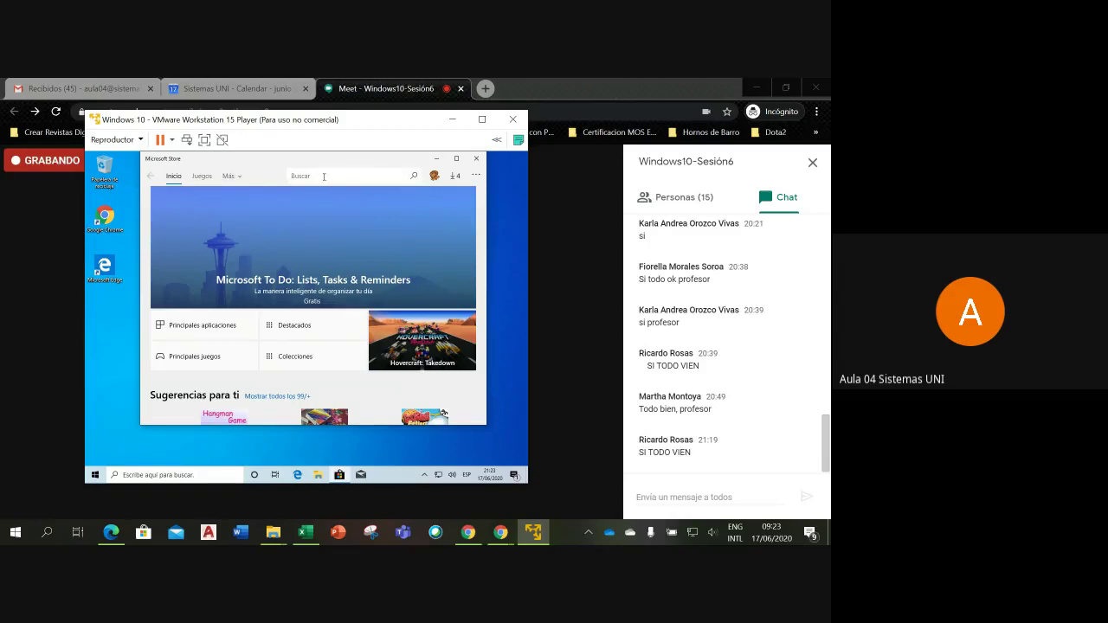
type("sudok")
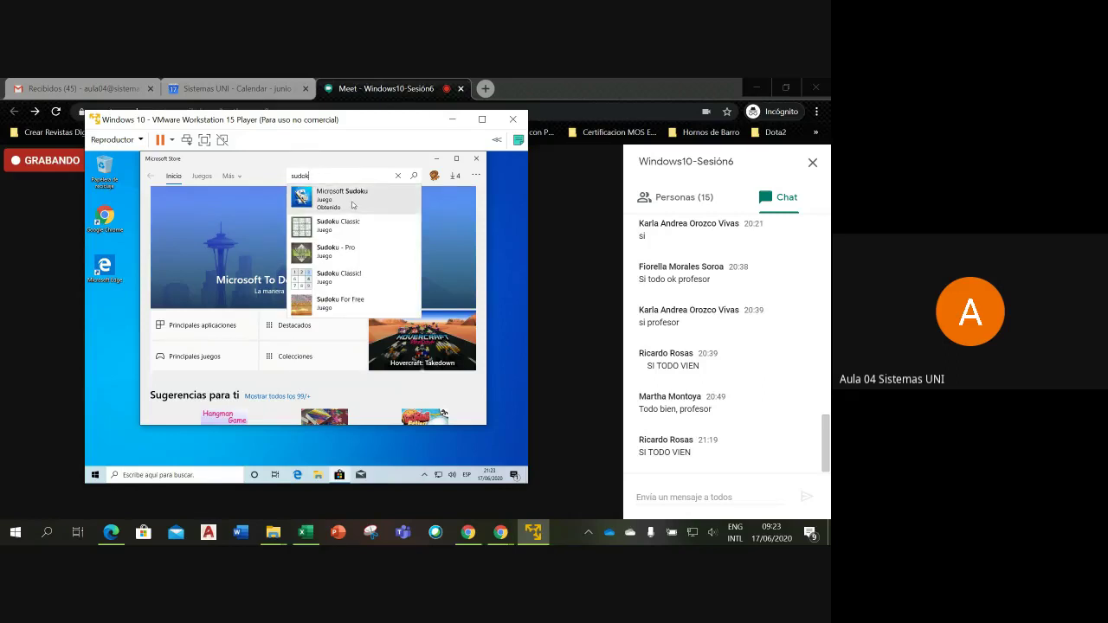
left_click(352, 205)
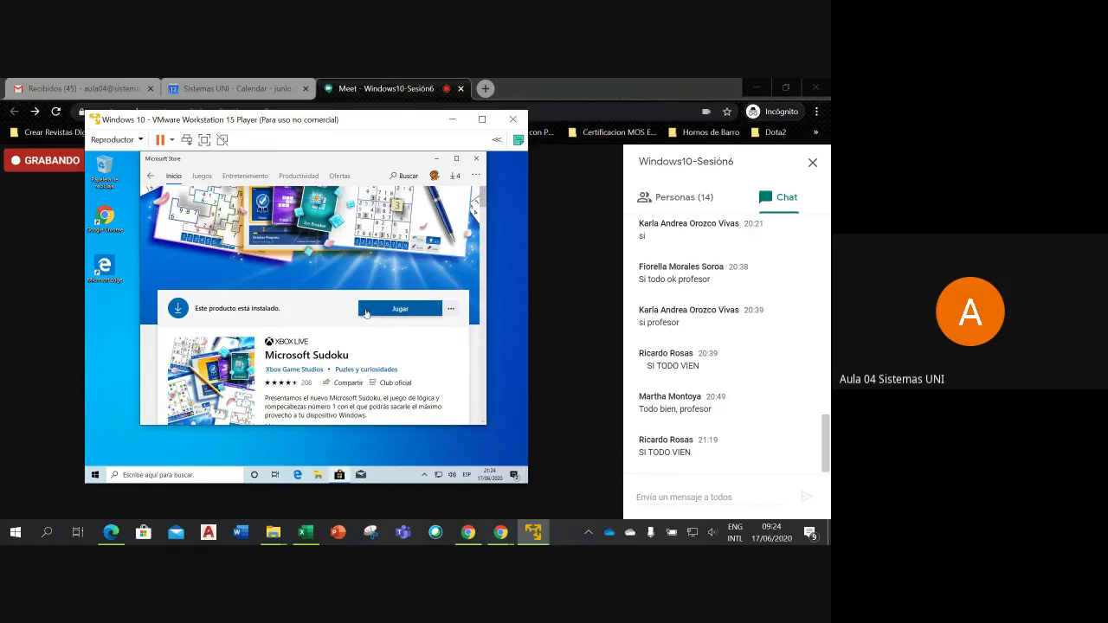
Pin the recently added Microsoft Sudoku app to Start and close Microsoft Store
left_click(97, 478)
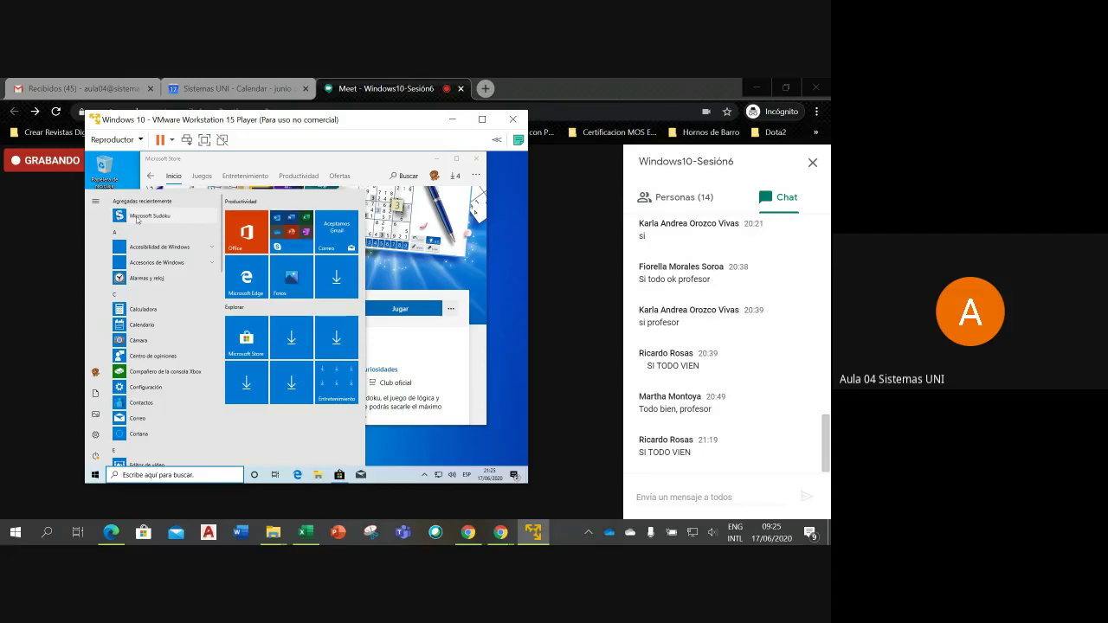
right_click(138, 219)
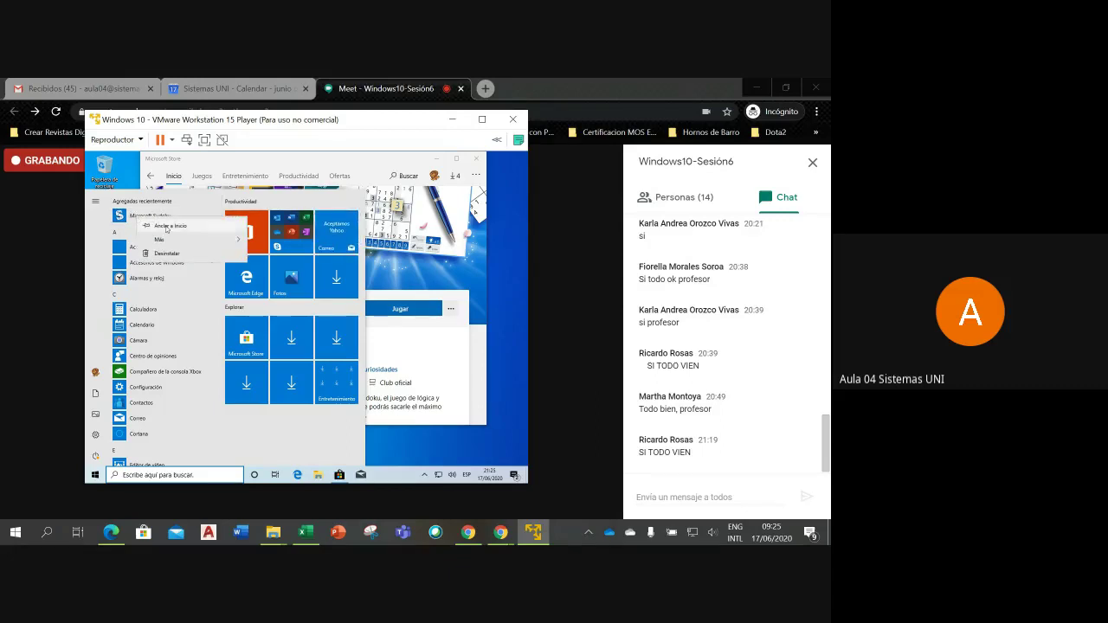
left_click(172, 228)
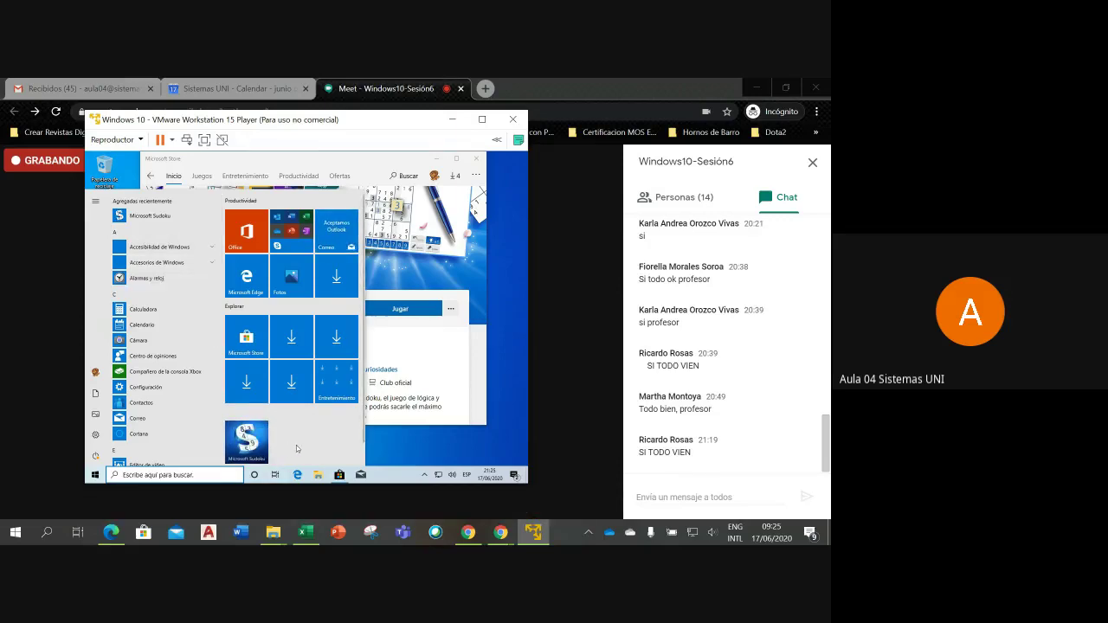
left_click(449, 349)
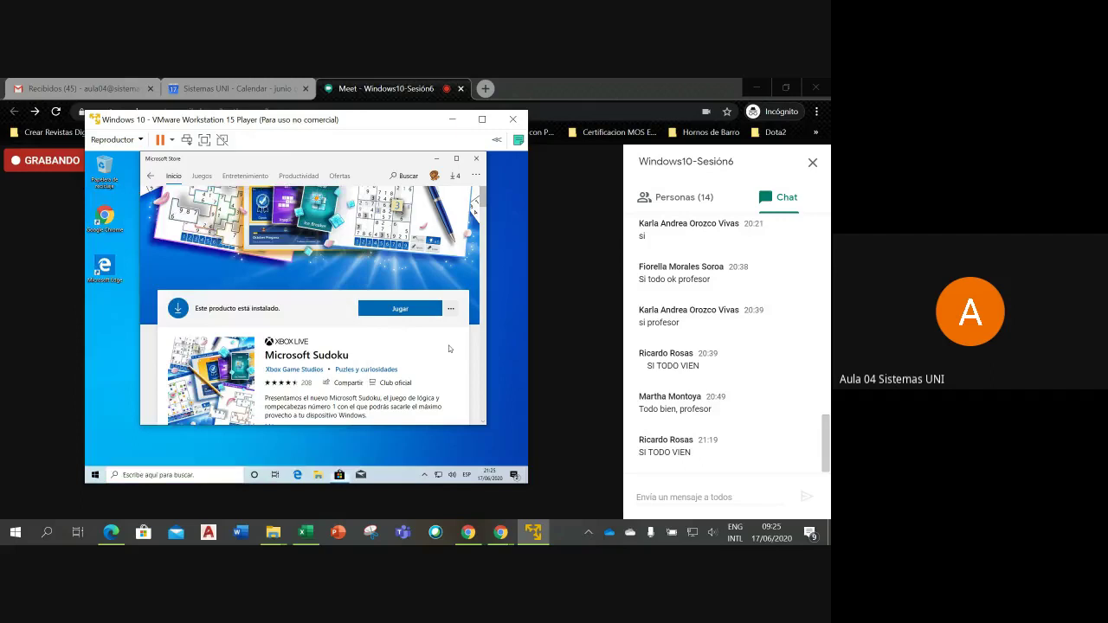
left_click(477, 160)
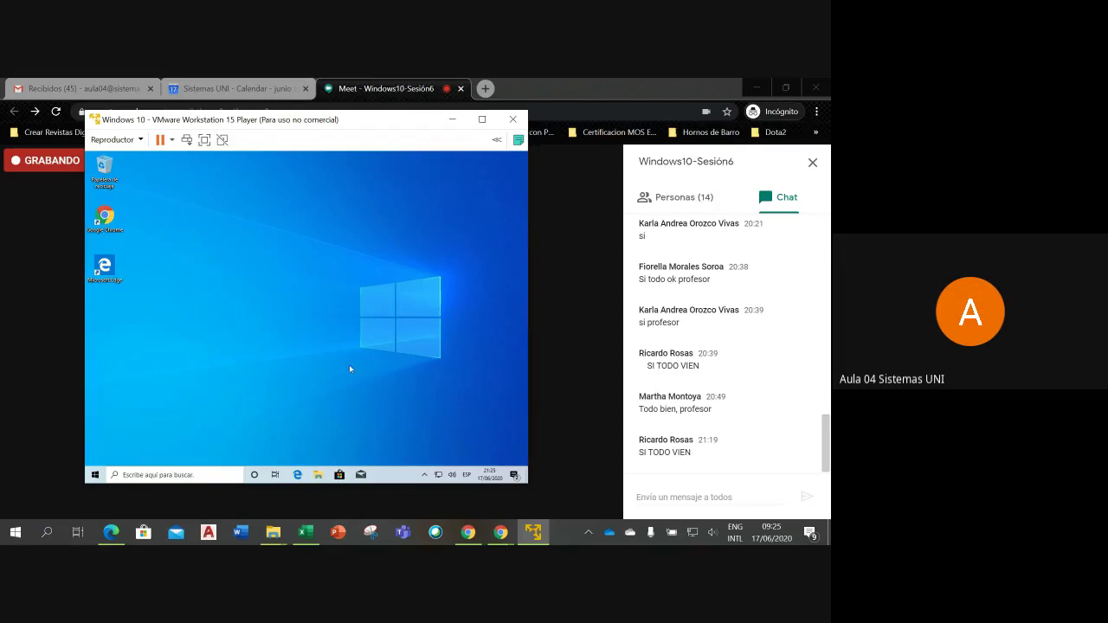
Open the Themes page of the desktop personalization settings and widen the window to show the theme options
right_click(301, 285)
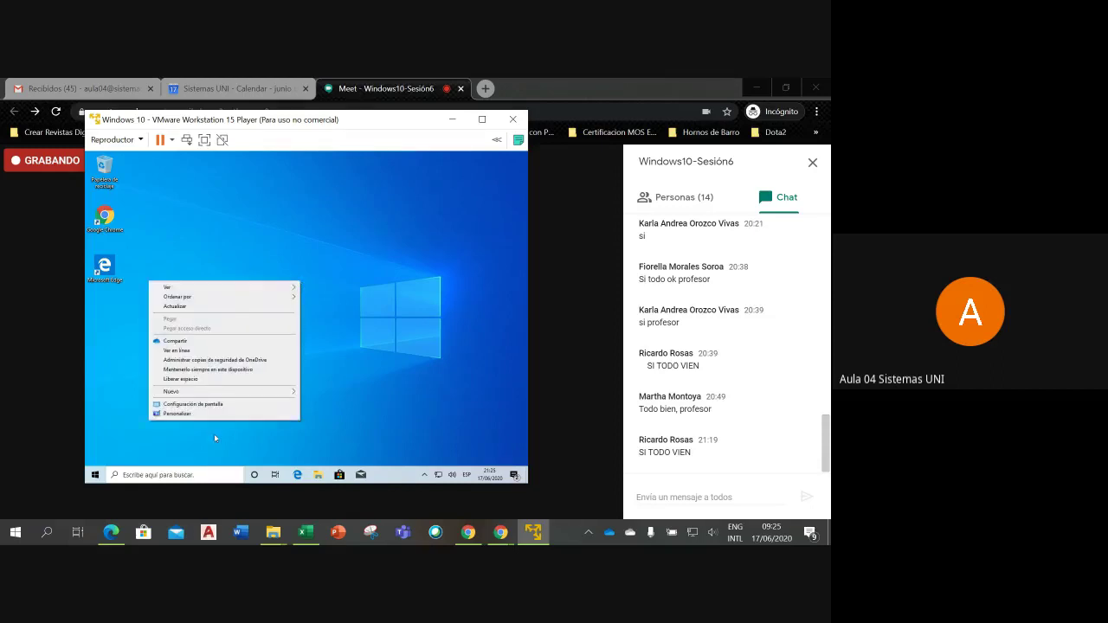
left_click(202, 415)
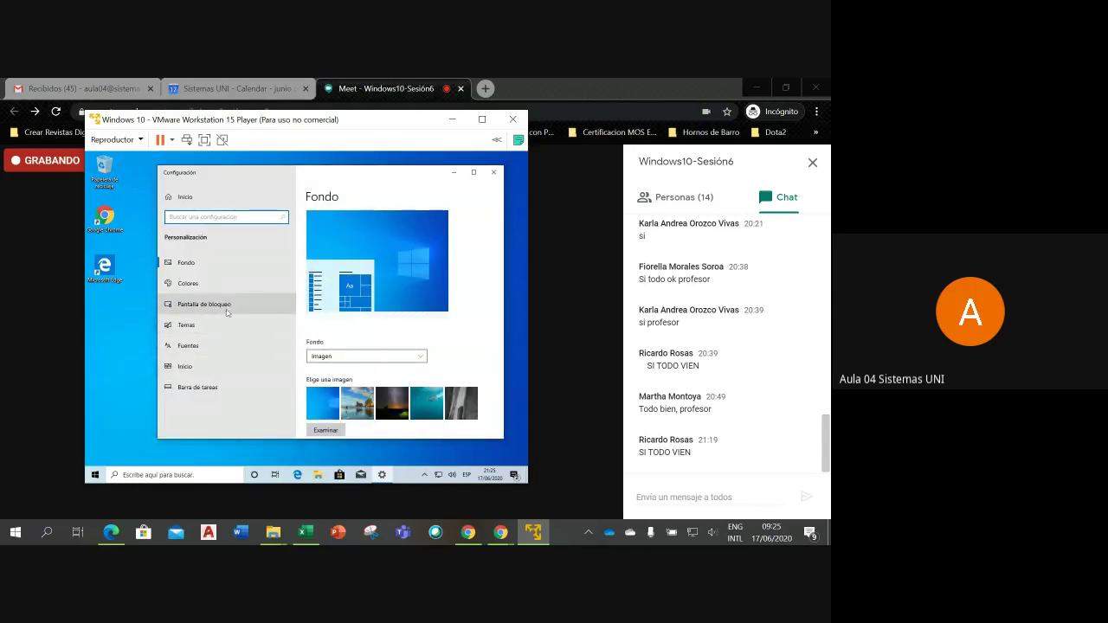
left_click(219, 325)
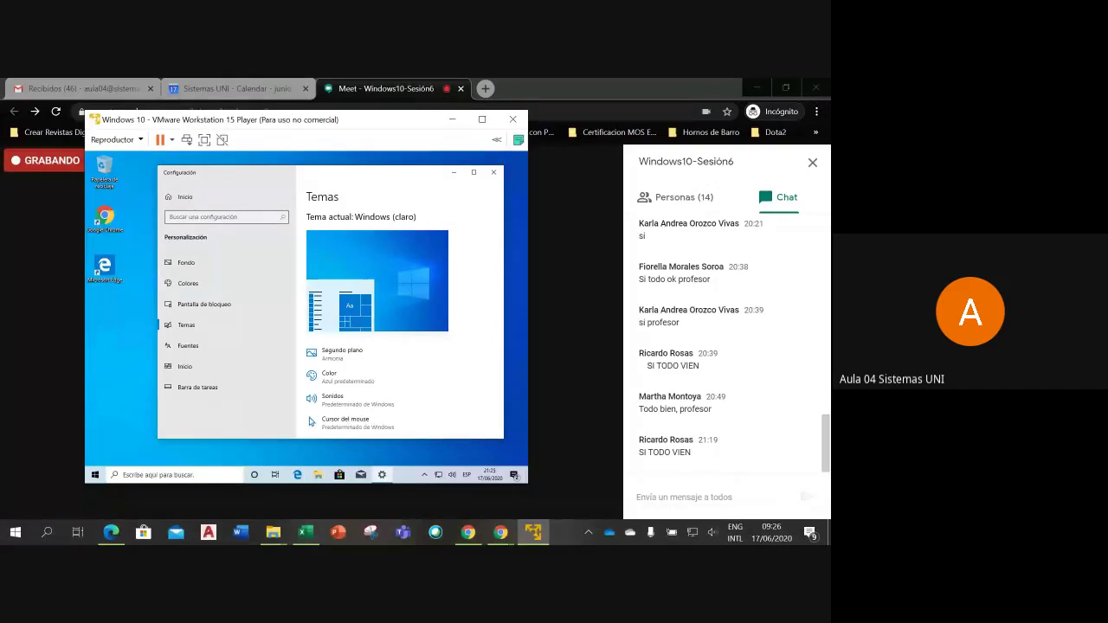
left_click_drag(158, 306, 85, 305)
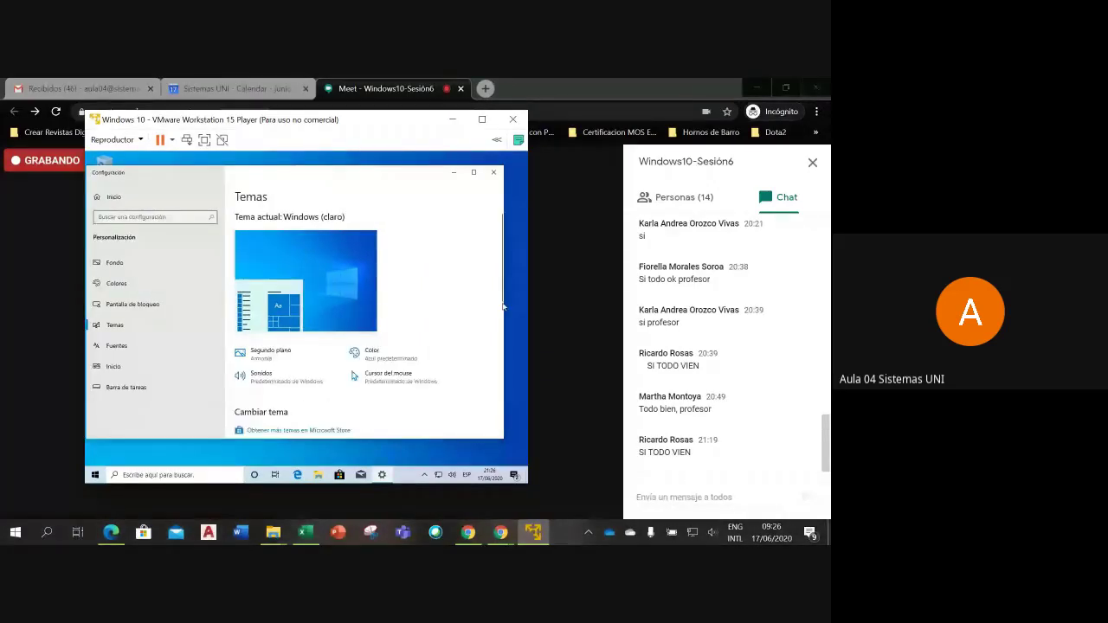
scroll(501, 299, "down", 3)
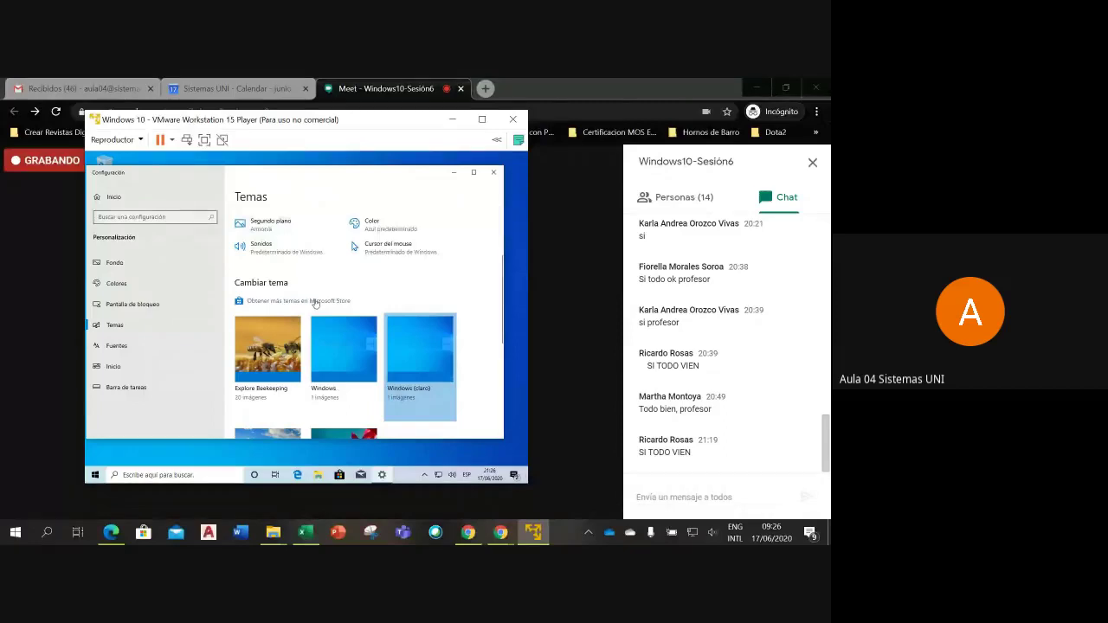
Open the Windows themes collection in Microsoft Store and browse the free themes through the end of the list
left_click(315, 301)
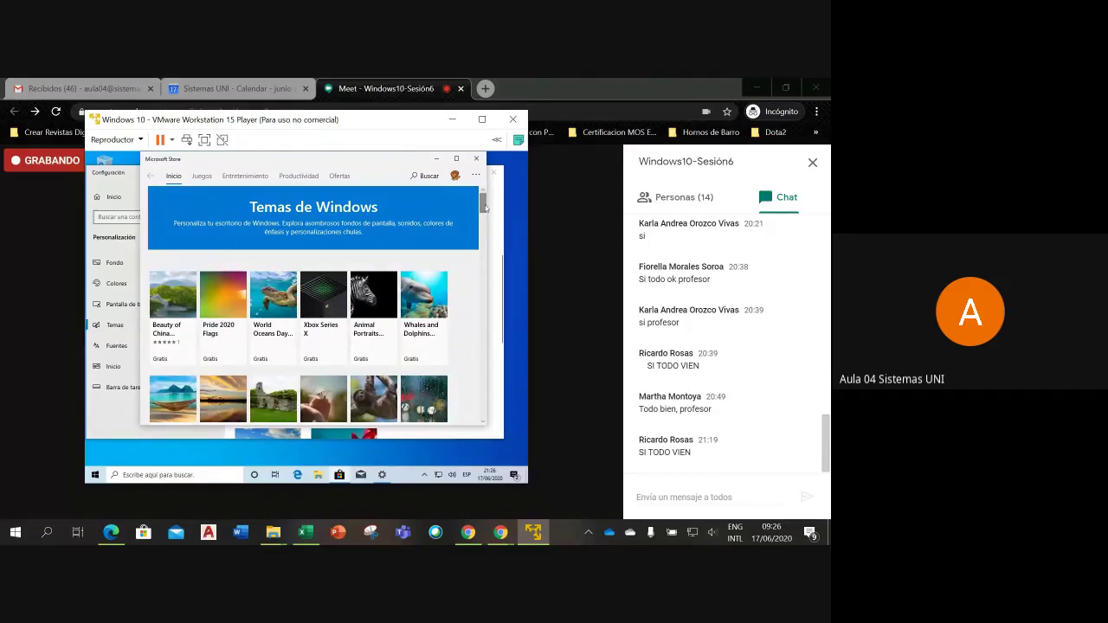
scroll(485, 211, "down", 1)
left_click_drag(484, 210, 490, 298)
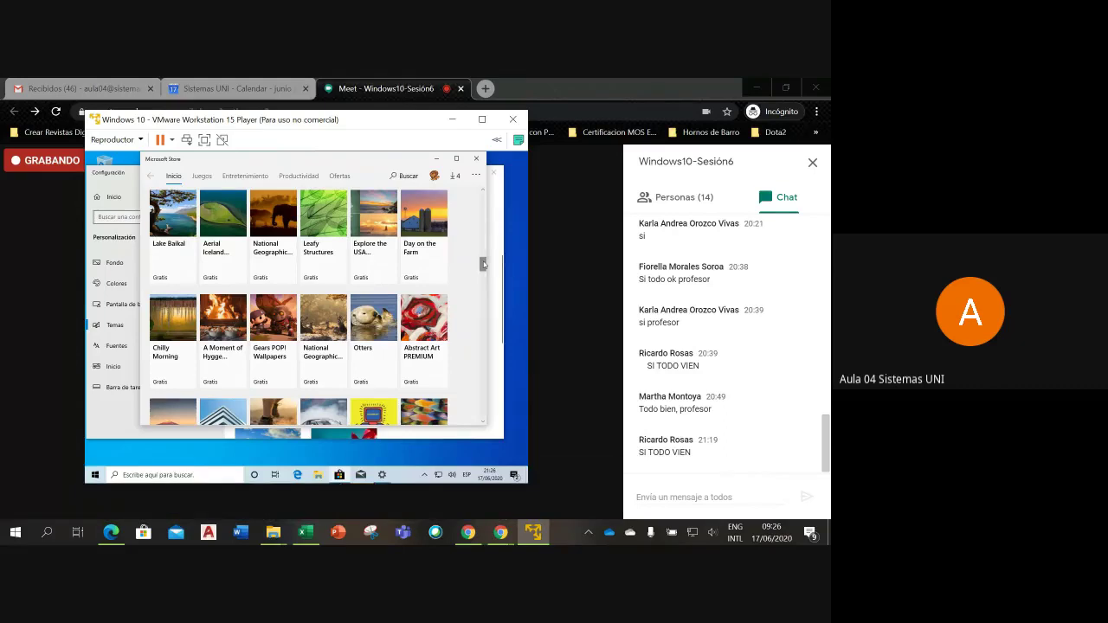
left_click_drag(482, 264, 484, 271)
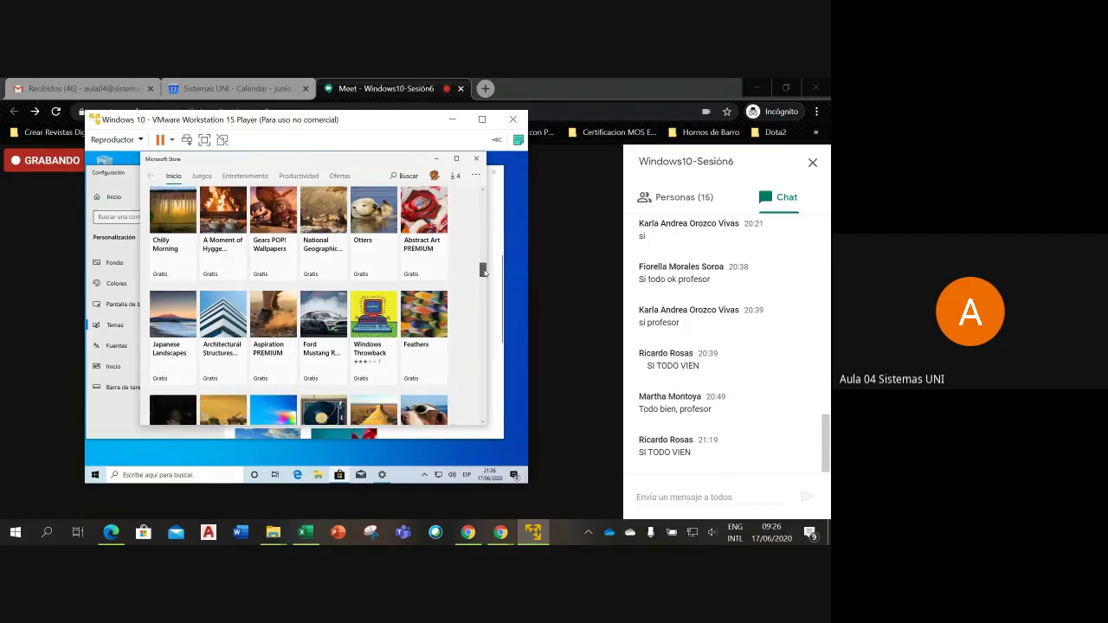
scroll(484, 270, "down", 2)
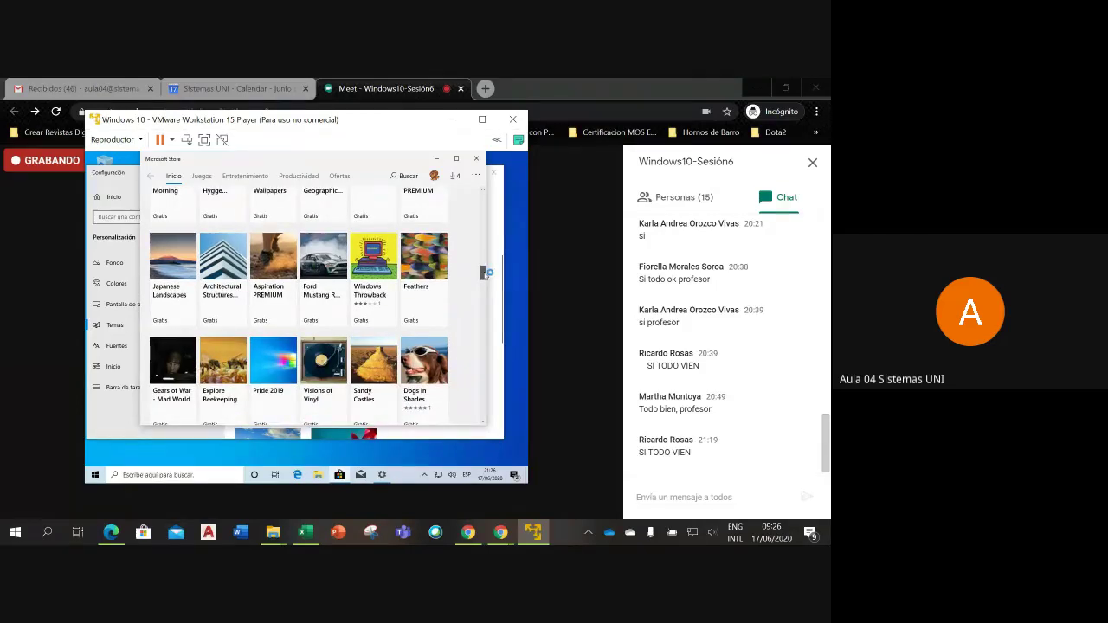
left_click_drag(483, 272, 499, 439)
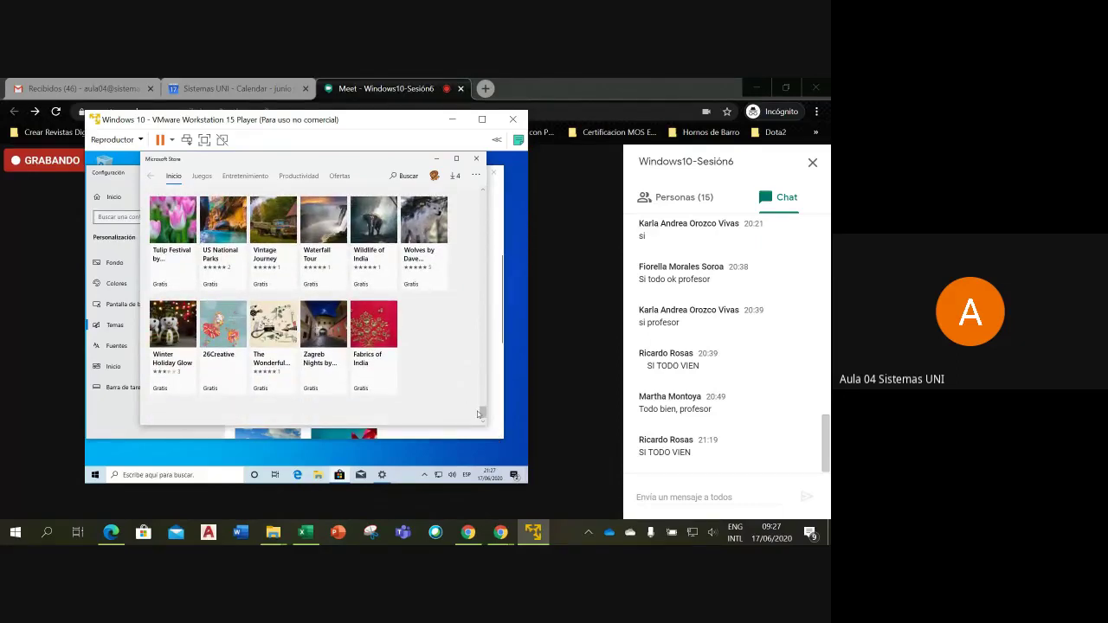
left_click_drag(484, 420, 487, 412)
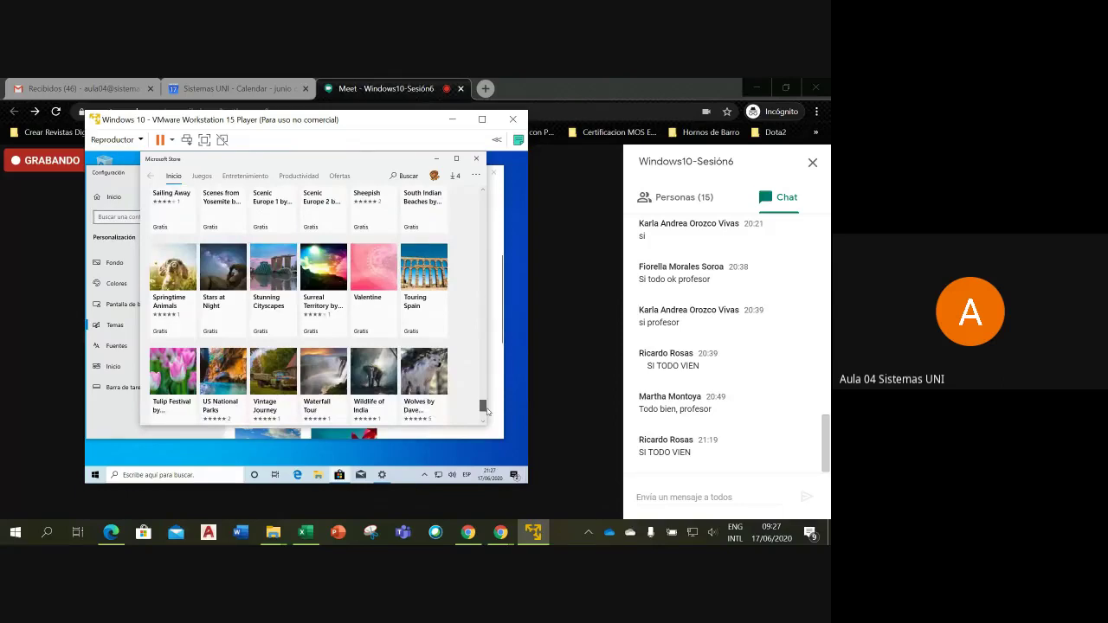
left_click_drag(486, 410, 487, 405)
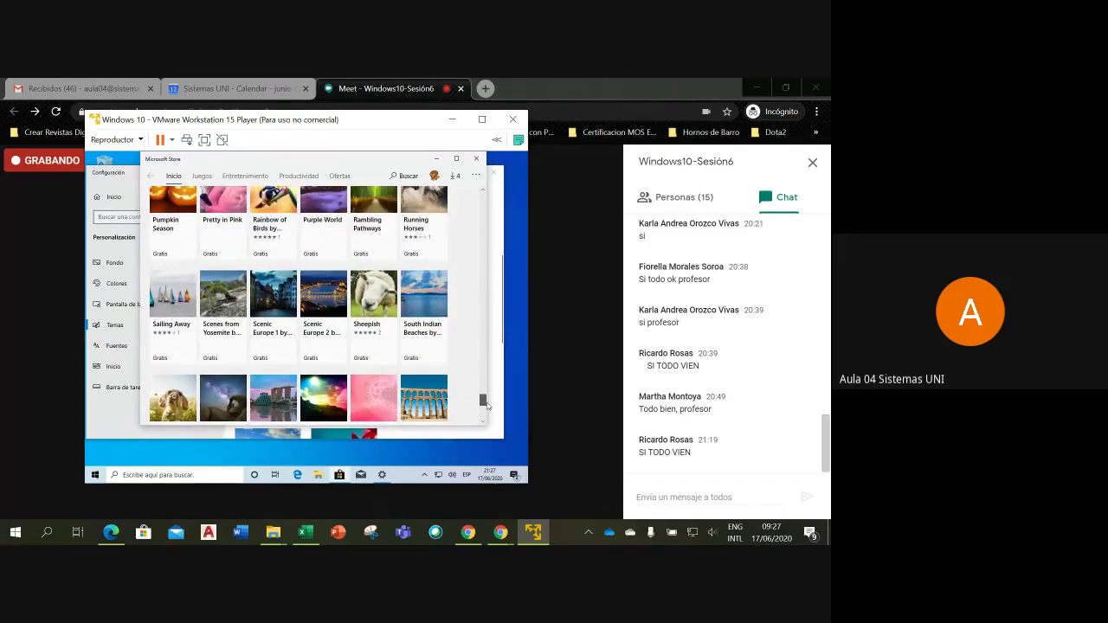
left_click_drag(482, 382, 507, 252)
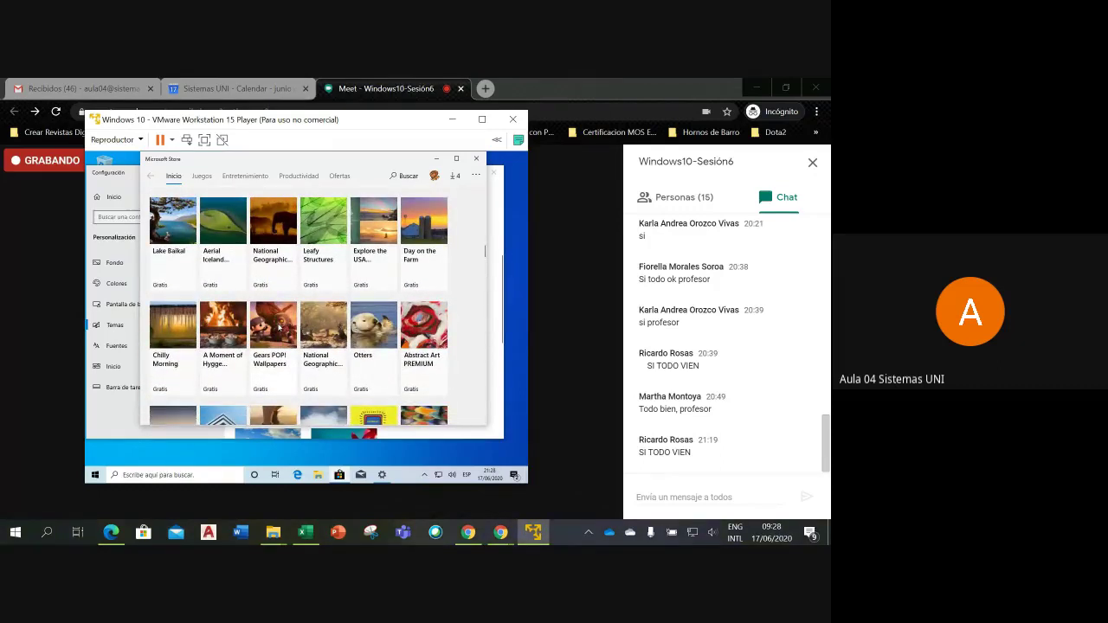
Install the Gears POP! Wallpapers theme from Microsoft Store and apply it to the virtual machine's desktop
left_click(278, 326)
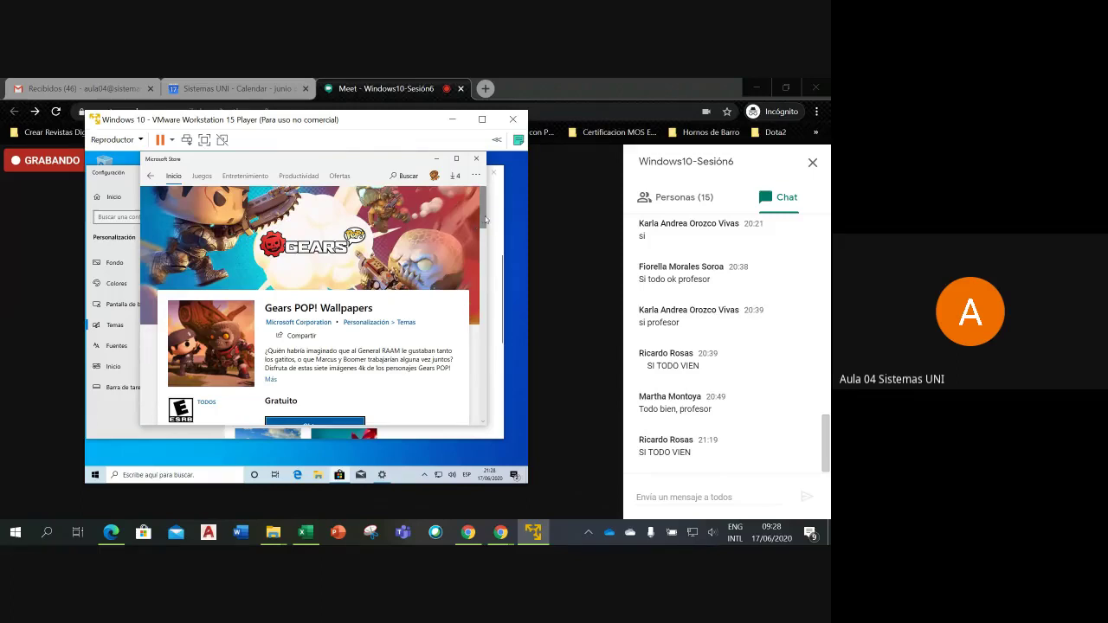
scroll(485, 221, "down", 1)
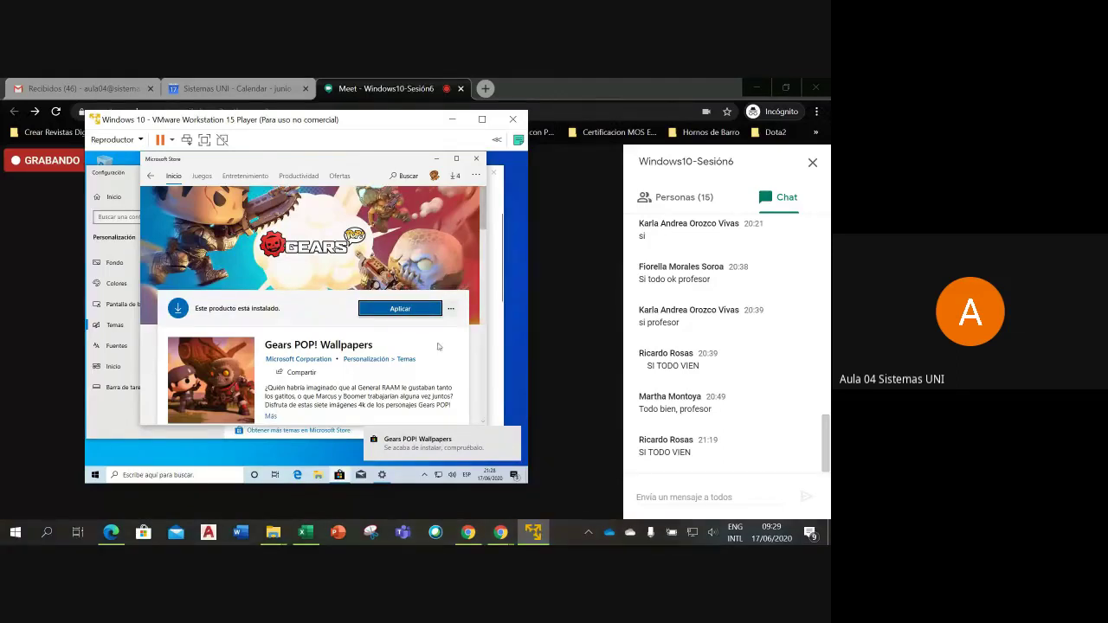
left_click(411, 309)
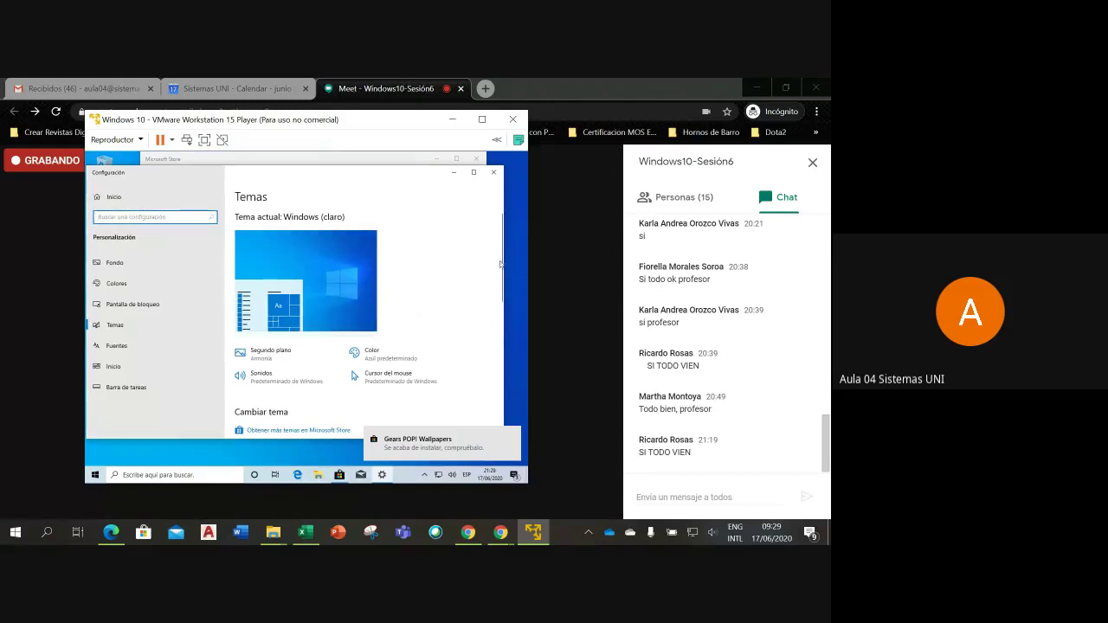
scroll(401, 326, "down", 4)
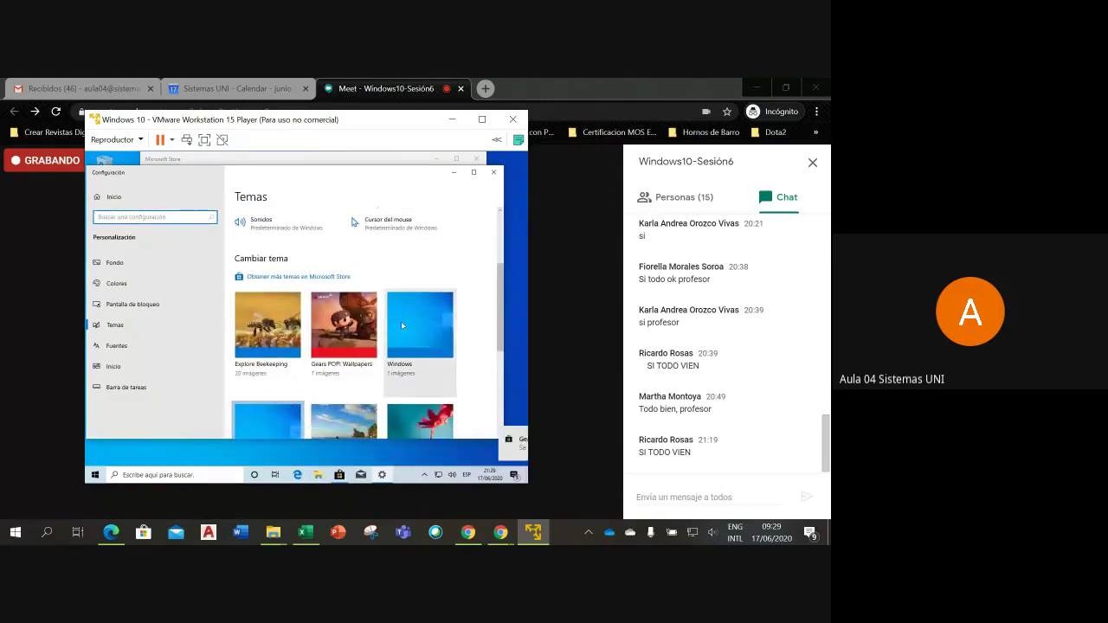
left_click(361, 323)
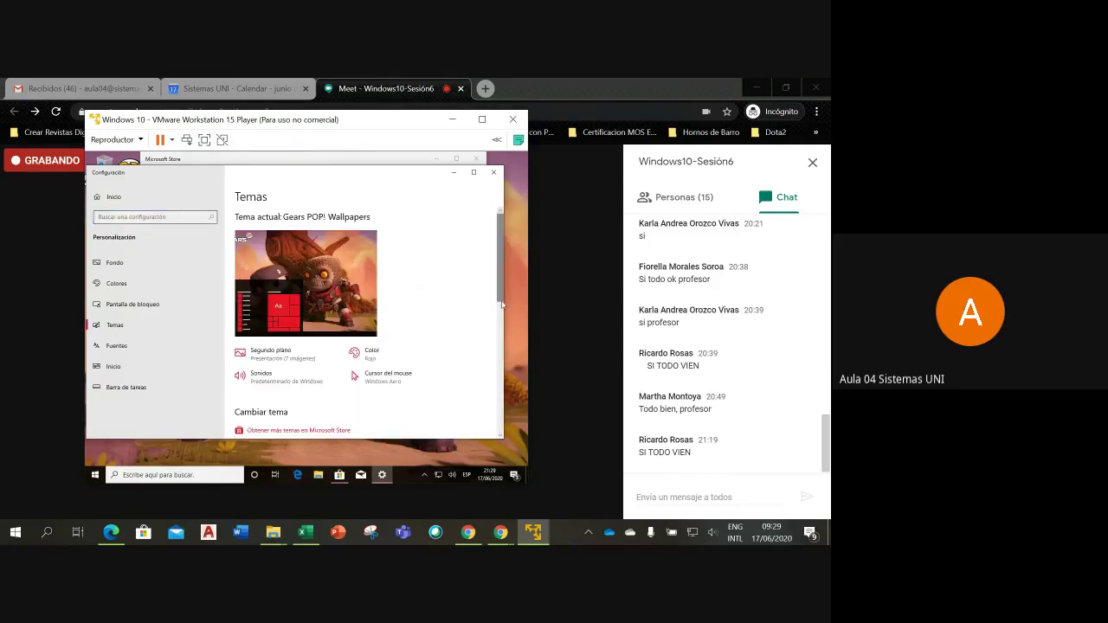
Review the background slideshow settings for the desktop, and close Settings and Microsoft Store
left_click(112, 265)
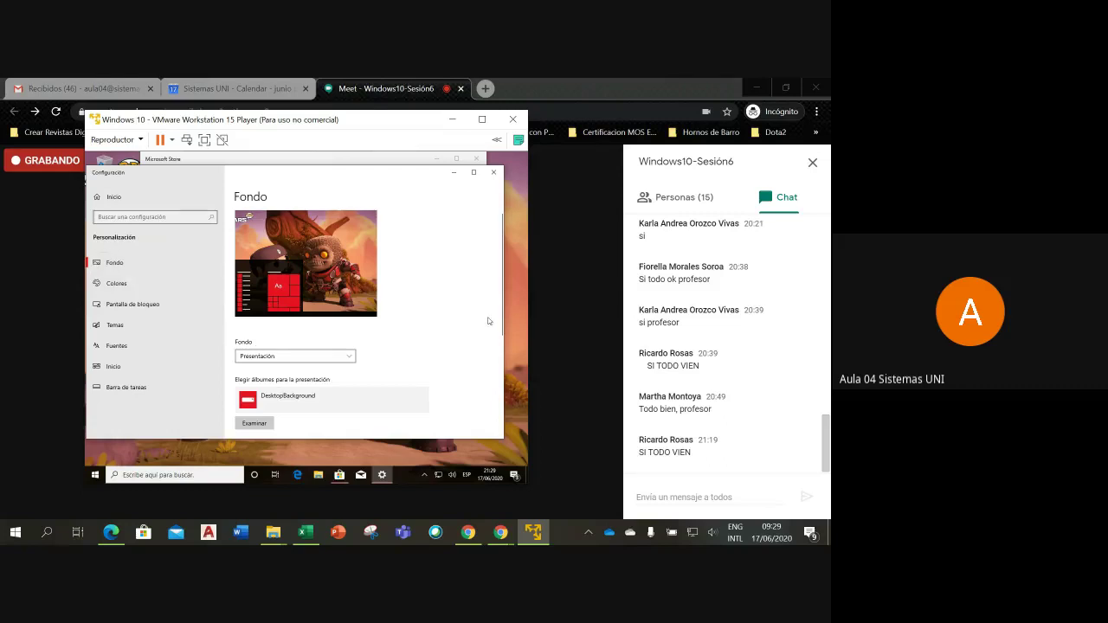
scroll(289, 359, "down", 2)
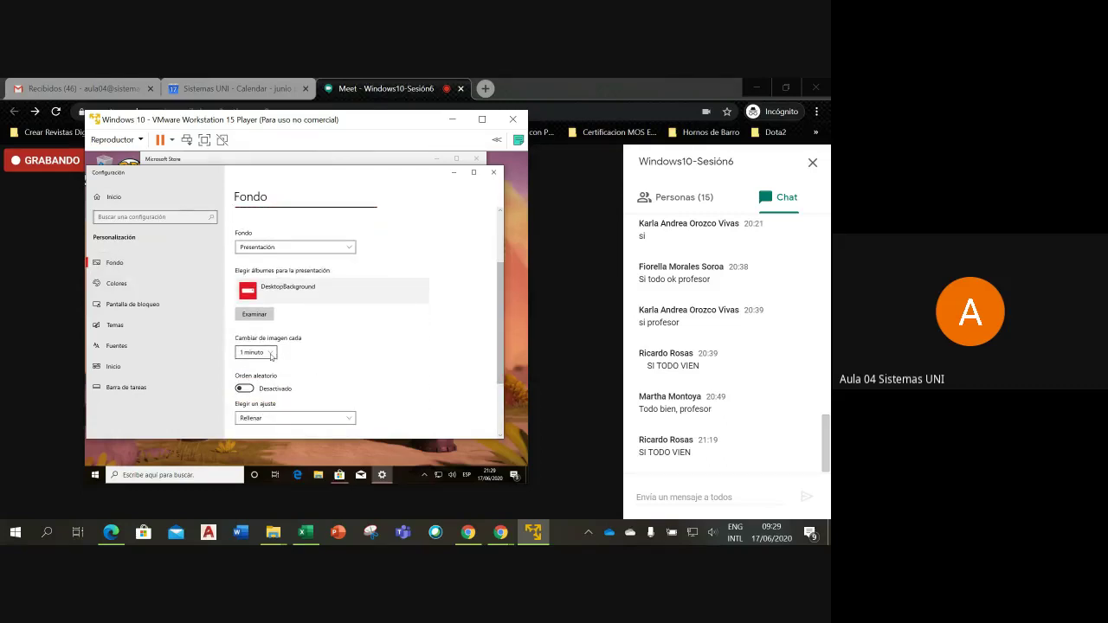
left_click(493, 172)
left_click(477, 159)
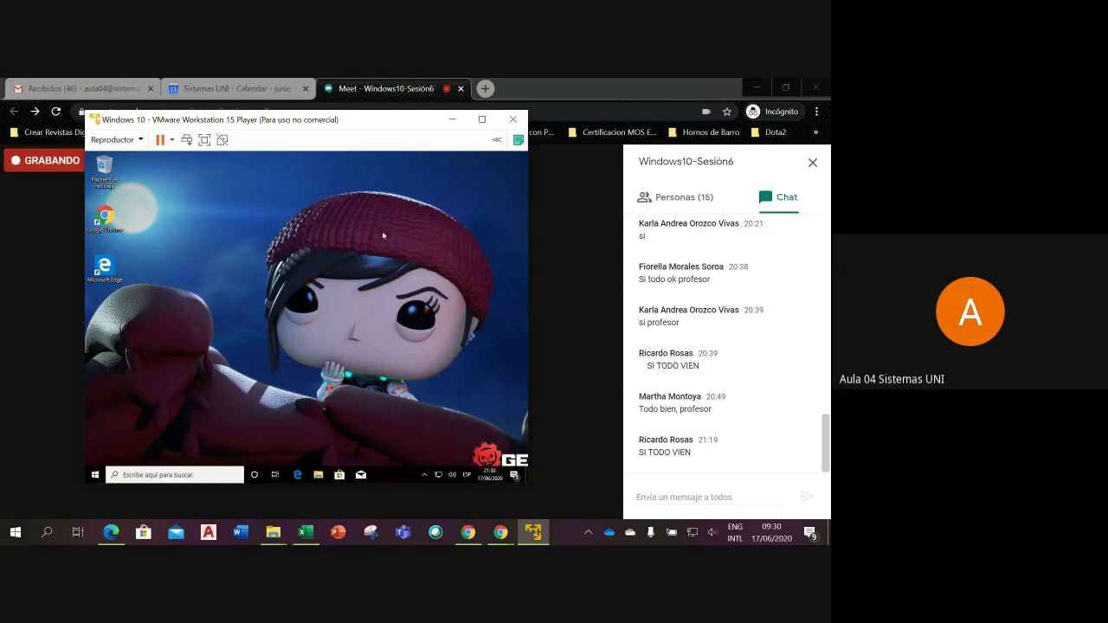
Magnify the virtual machine's power options to 200%, close the magnifier, and select Actualizar y apagar to update and shut down
left_click(95, 475)
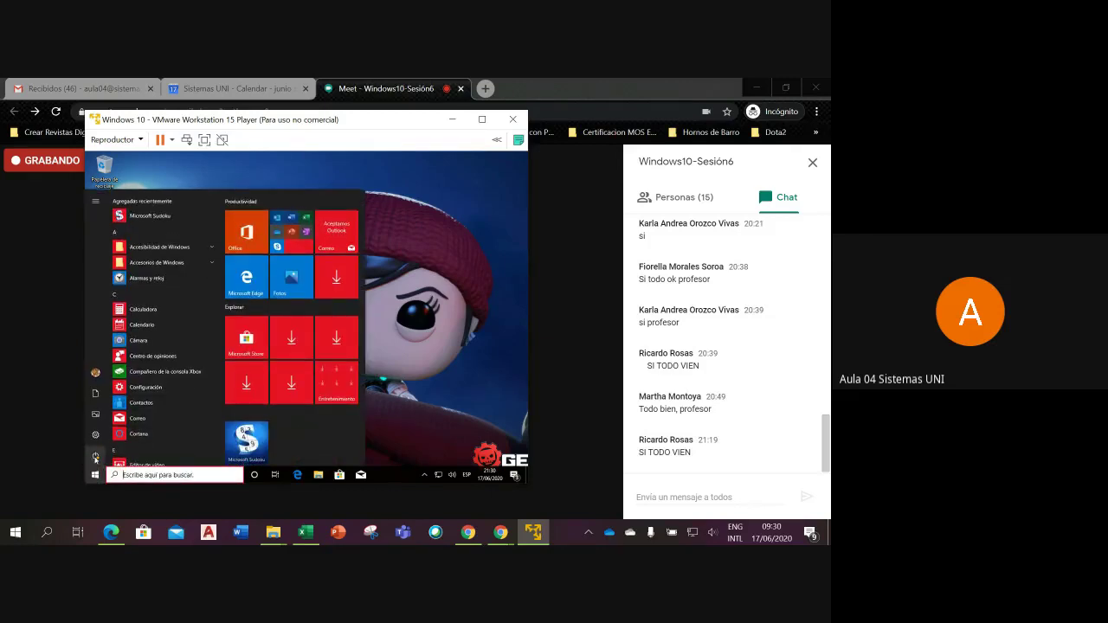
left_click(95, 458)
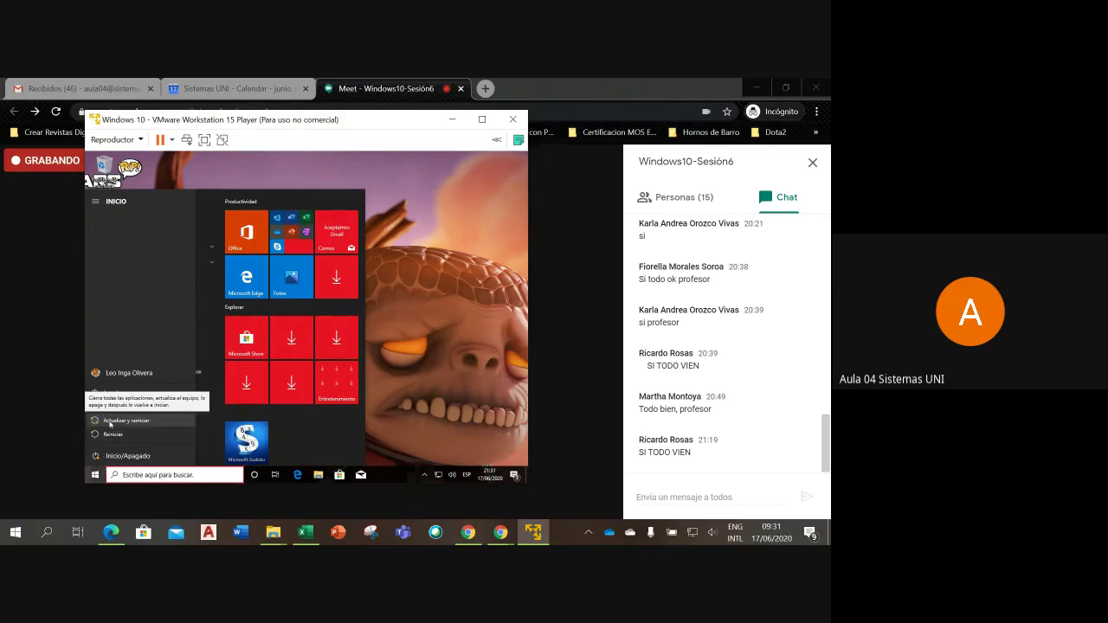
left_click(558, 535)
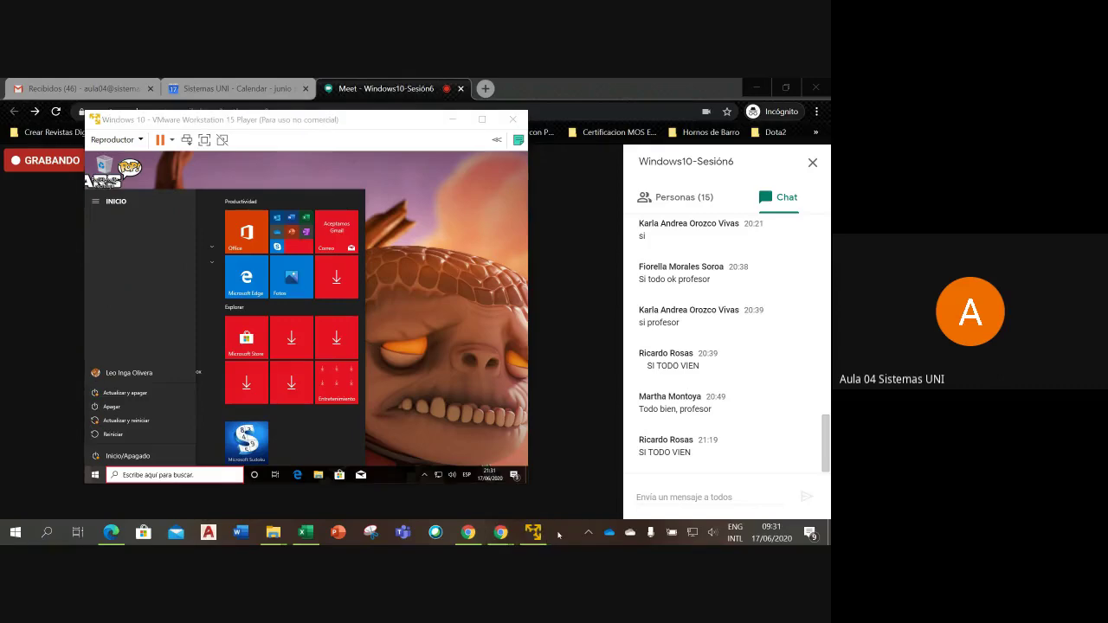
key("super+plus")
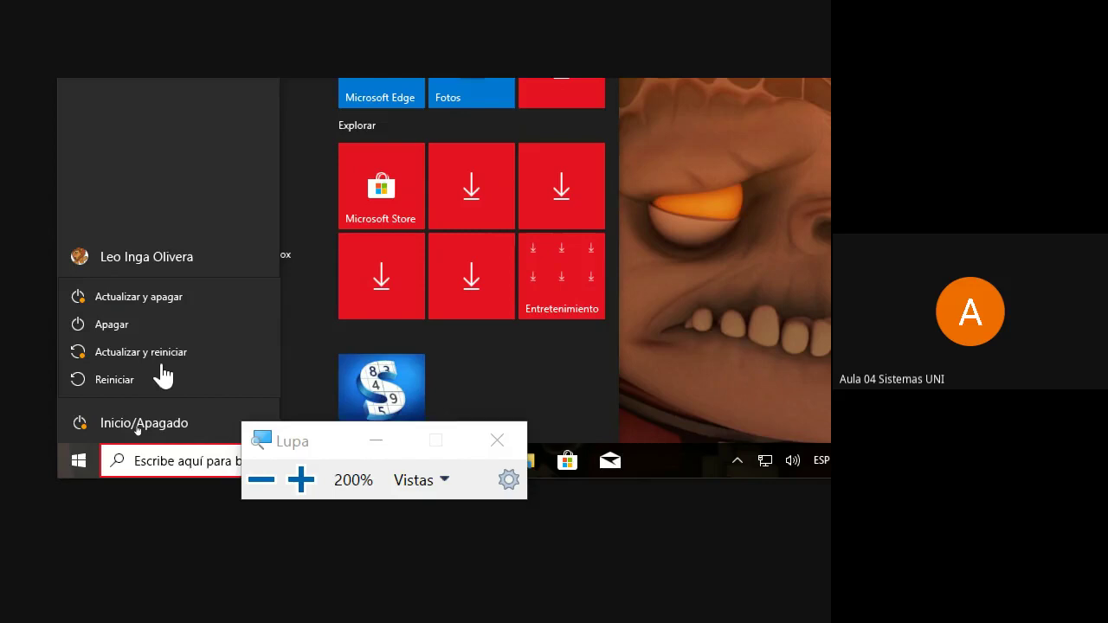
left_click(499, 445)
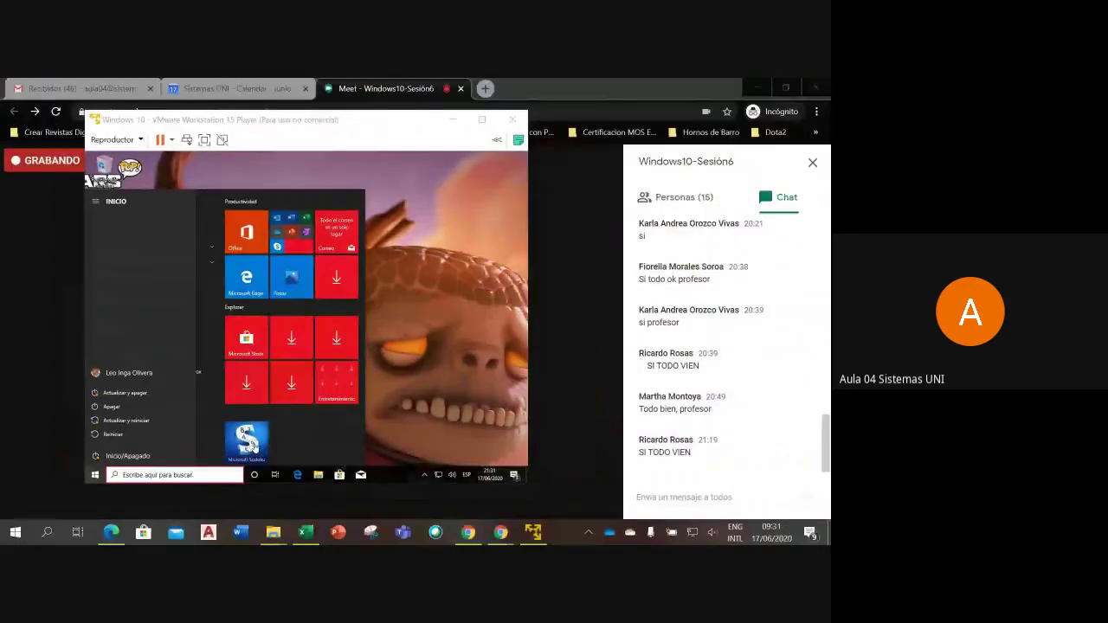
left_click(142, 396)
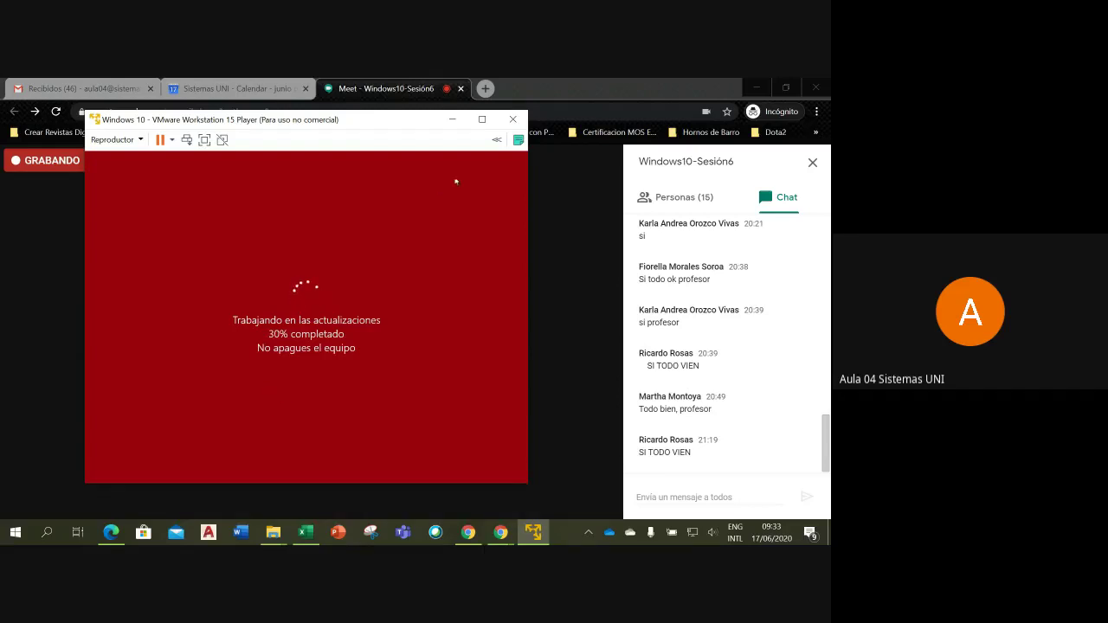
Minimize the virtual machine window and search the host computer for "blo" to open Notepad (Bloc de notas)
left_click(452, 120)
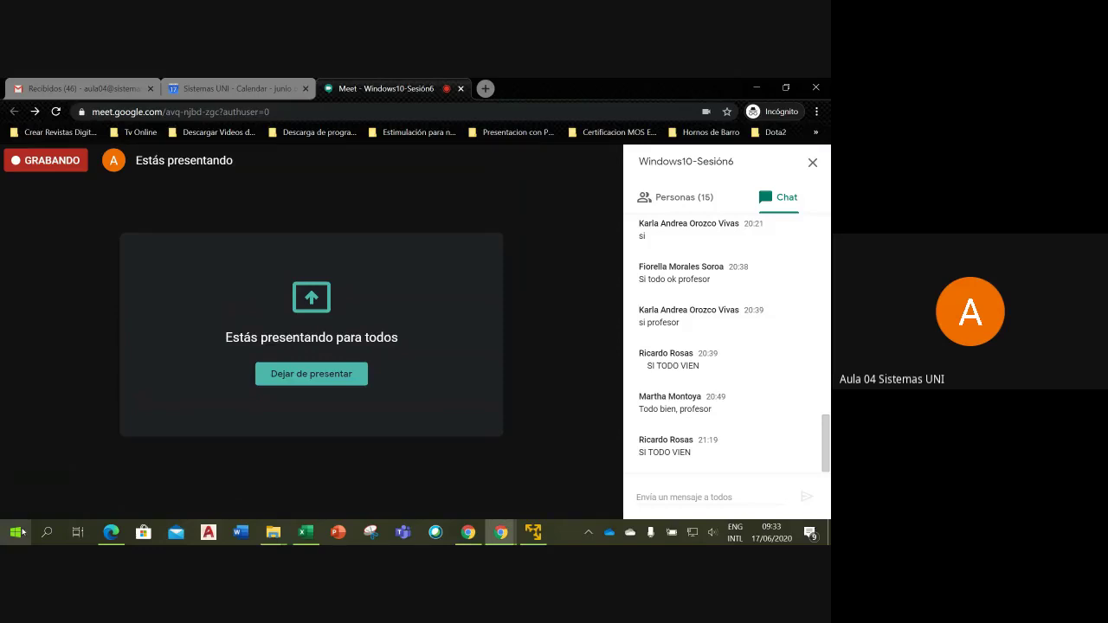
left_click(22, 532)
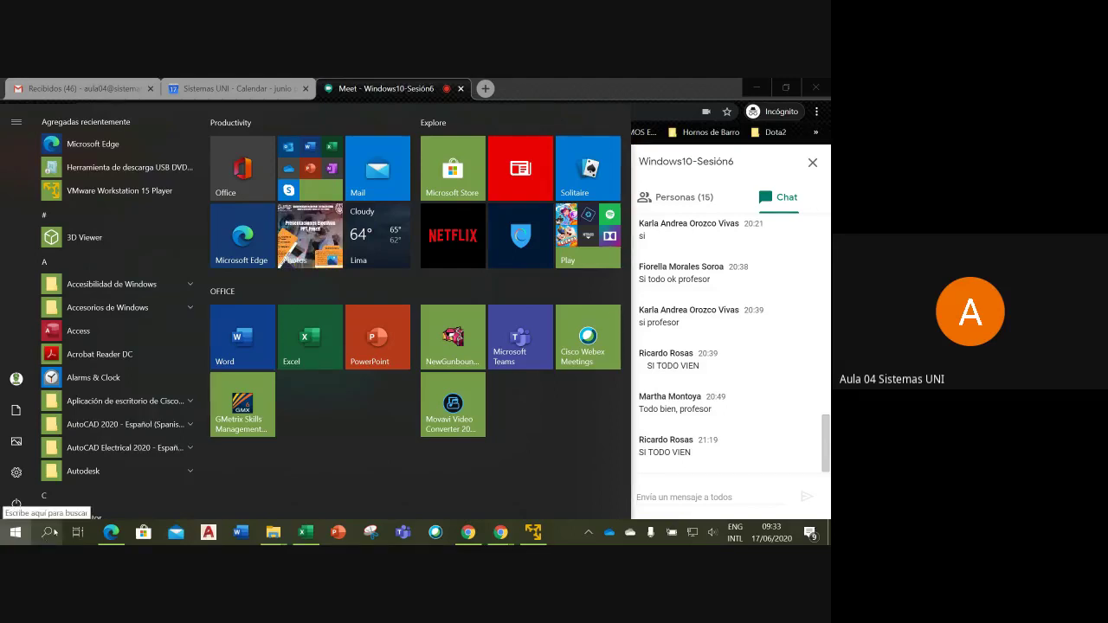
left_click(47, 532)
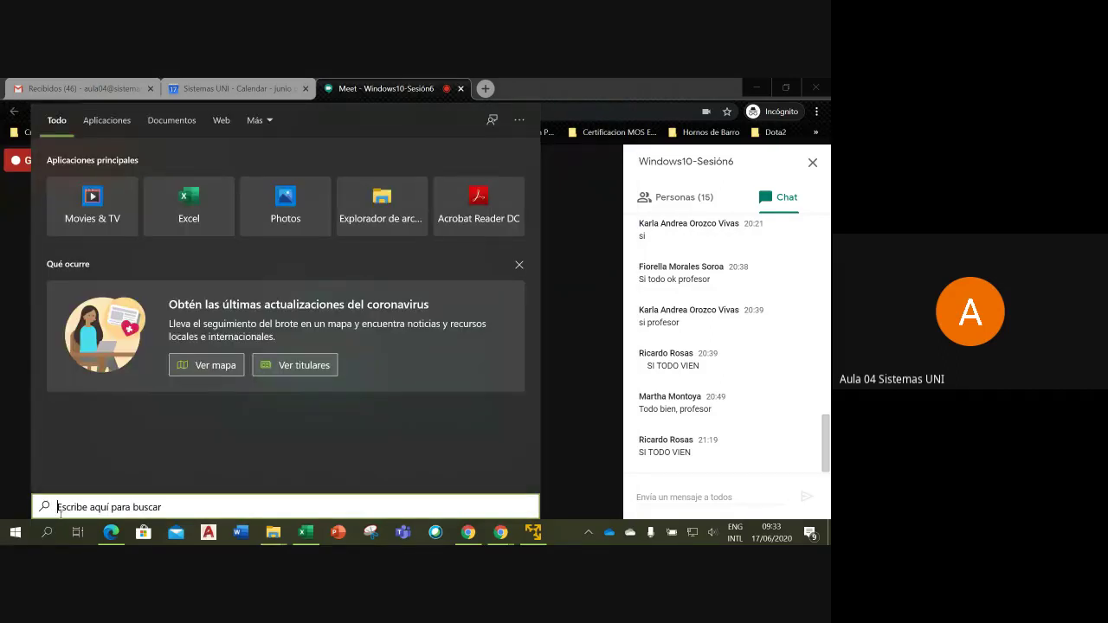
type("bl")
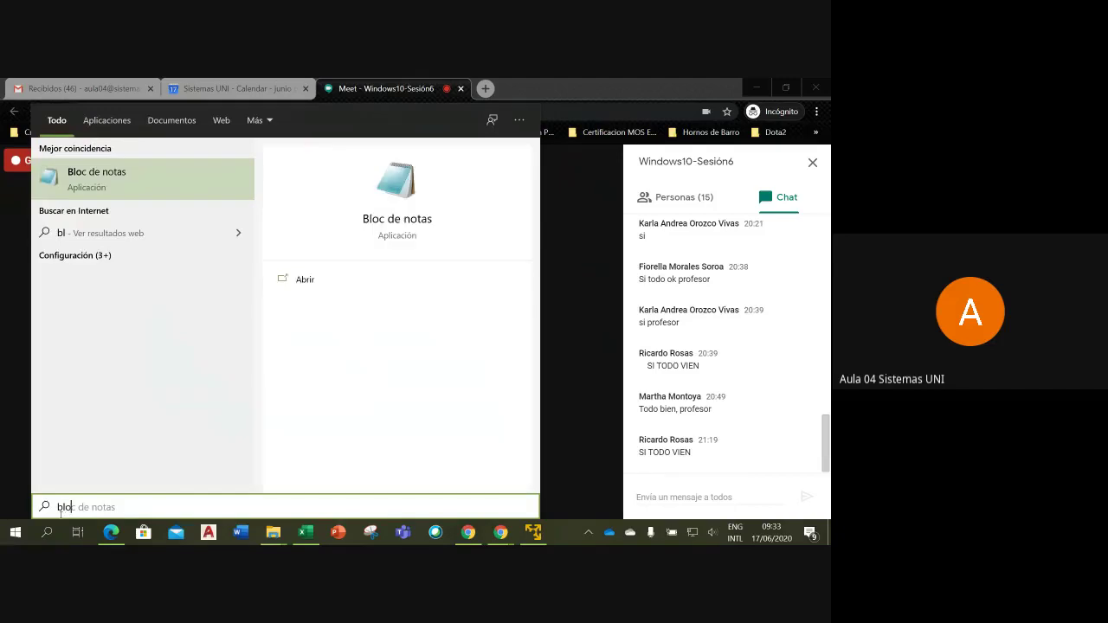
type("o")
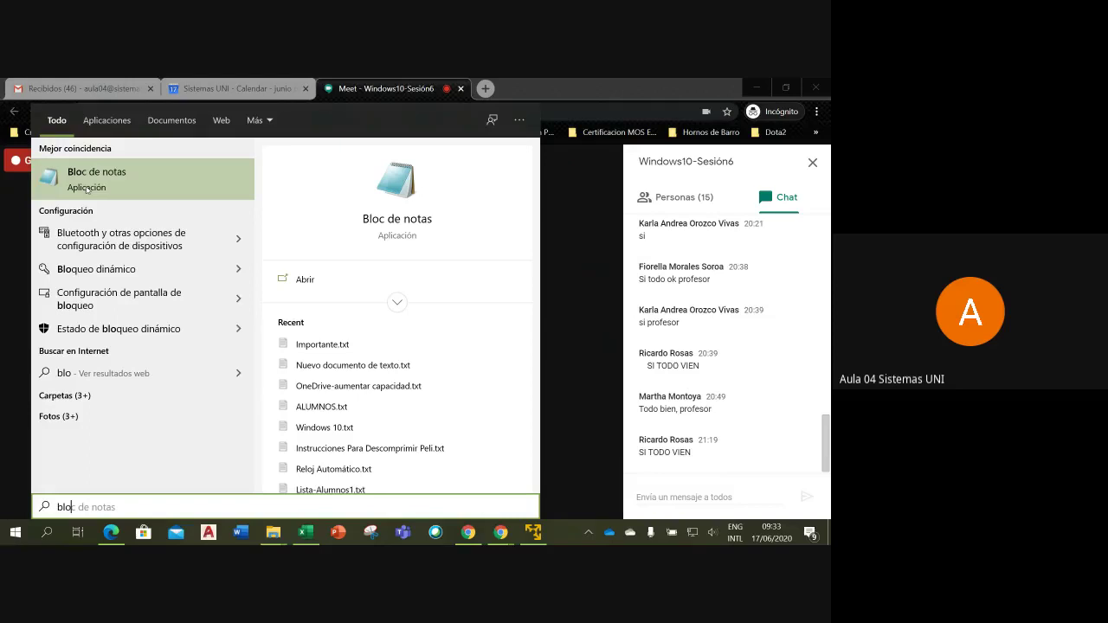
left_click(163, 368)
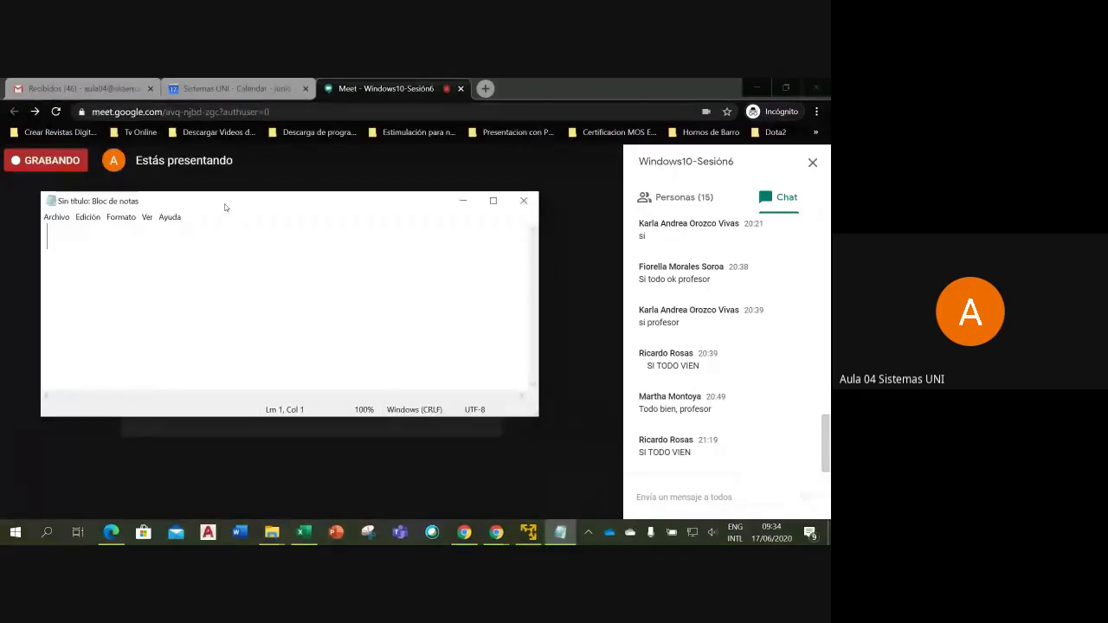
Maximize and restore the empty Notepad window, enlarge it from its upper, lower and left edges, and reposition it lower
left_click_drag(224, 204, 246, 224)
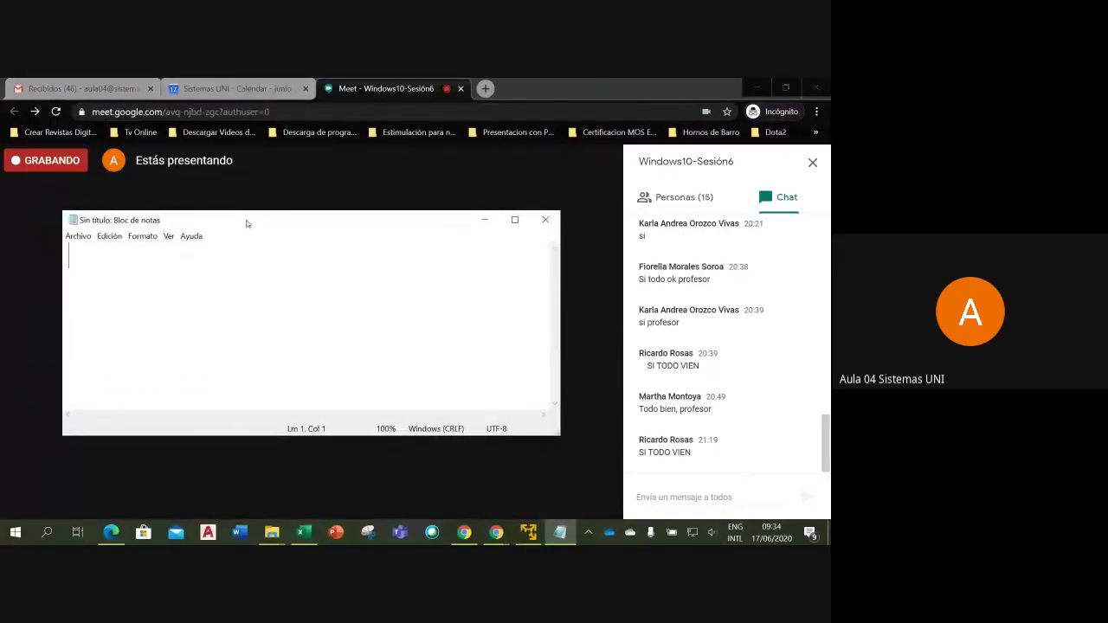
left_click(514, 221)
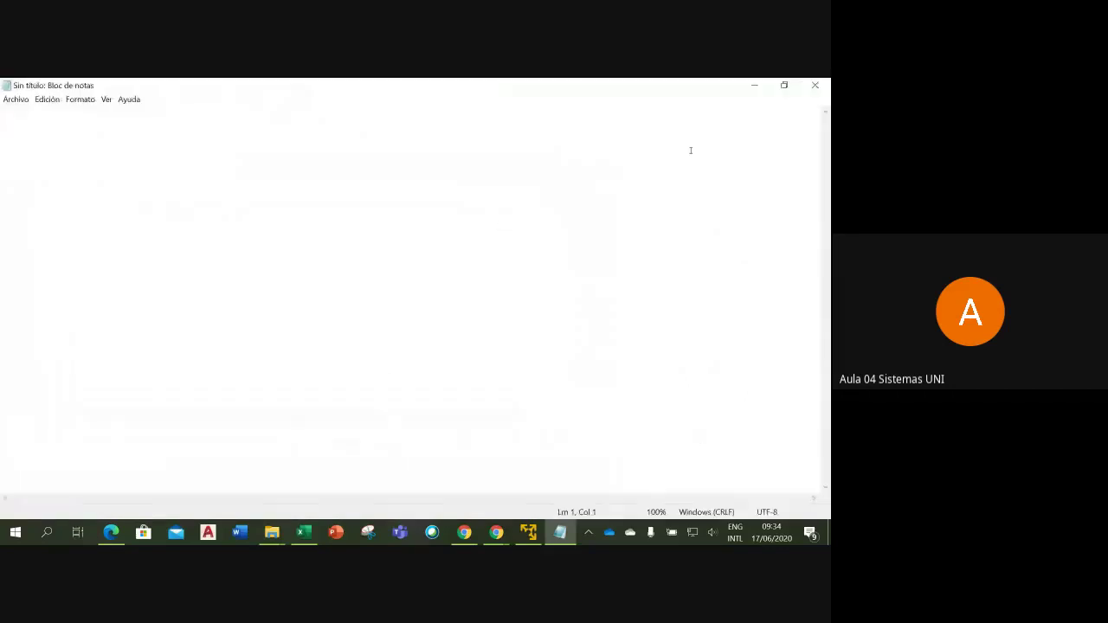
left_click(783, 87)
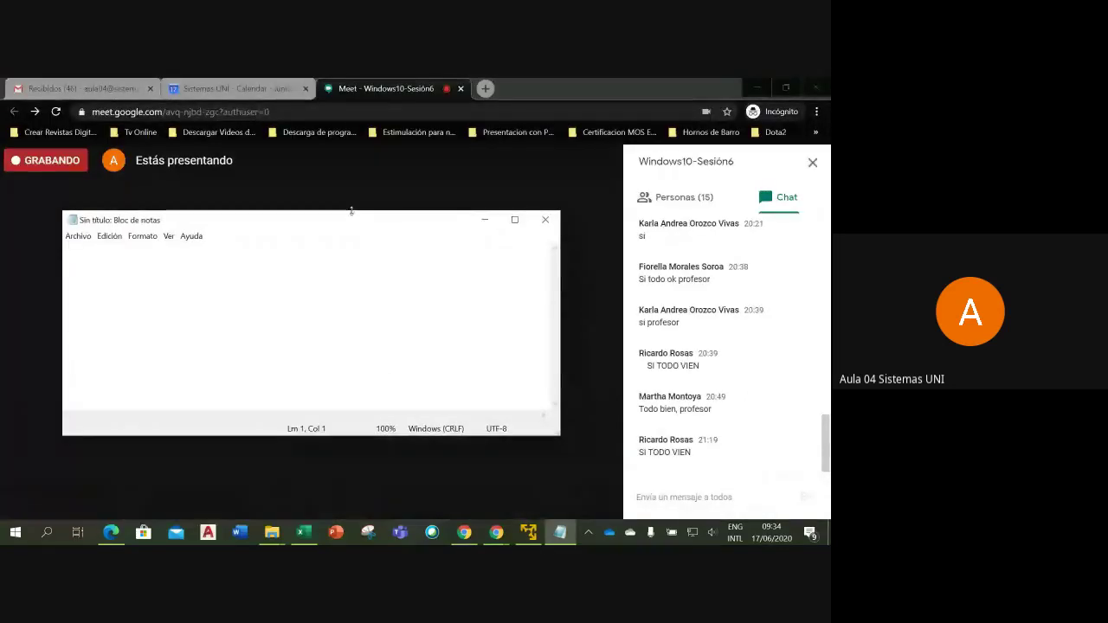
left_click_drag(354, 211, 354, 159)
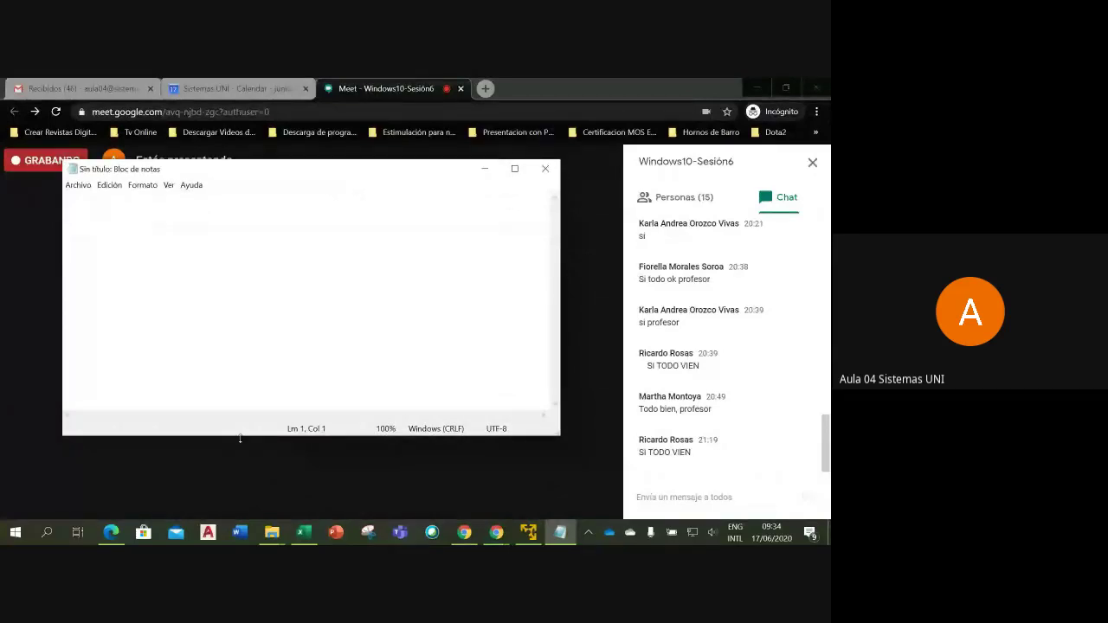
left_click_drag(240, 437, 240, 471)
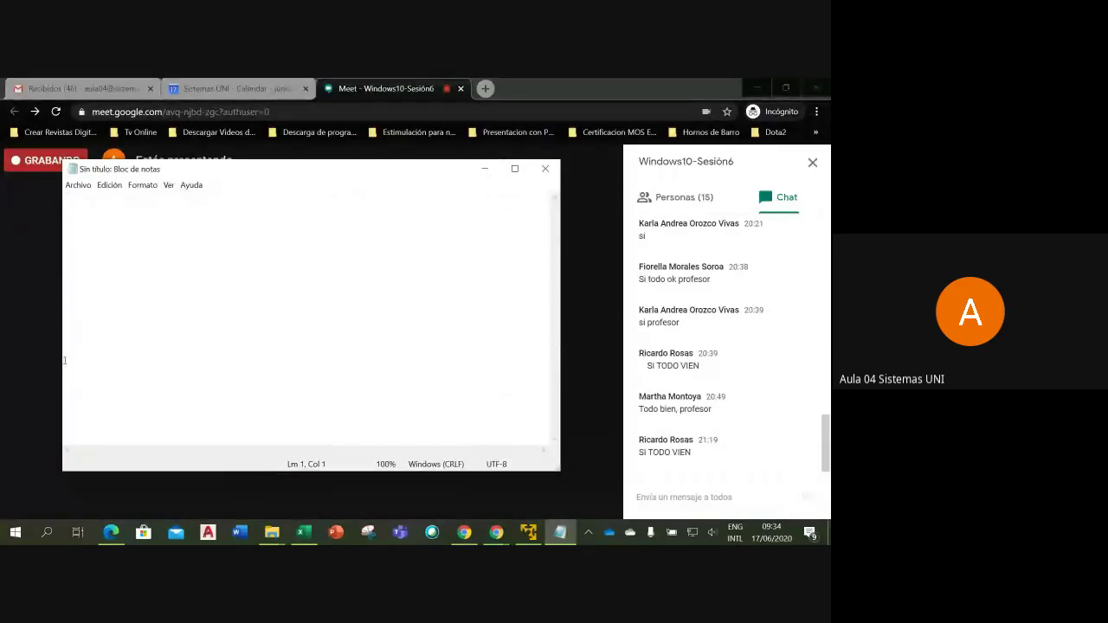
left_click_drag(64, 360, 23, 357)
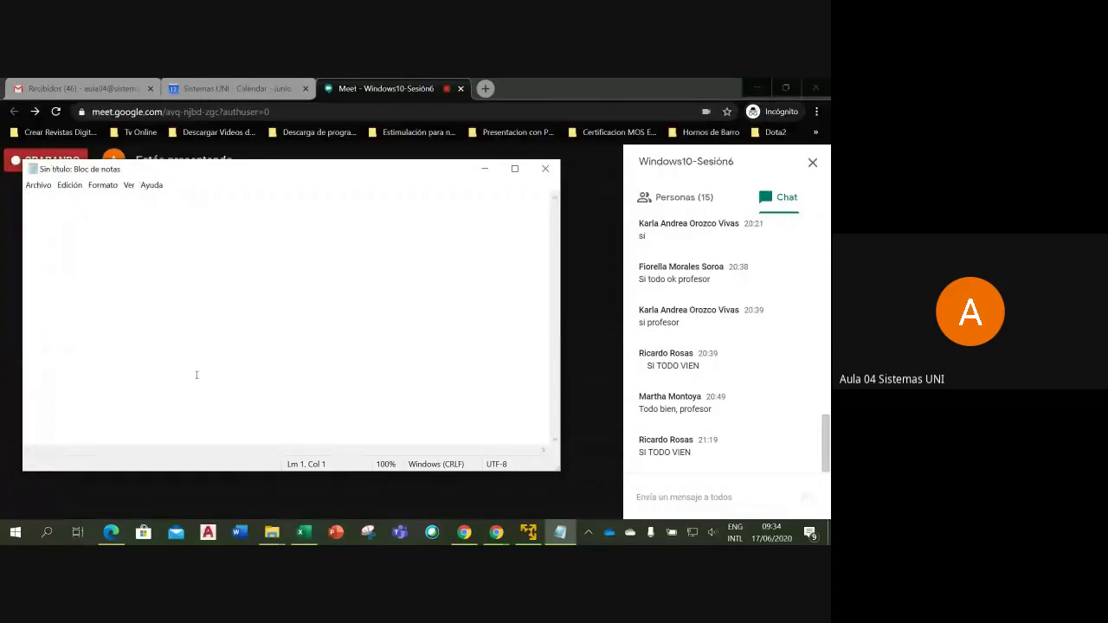
left_click_drag(290, 169, 298, 208)
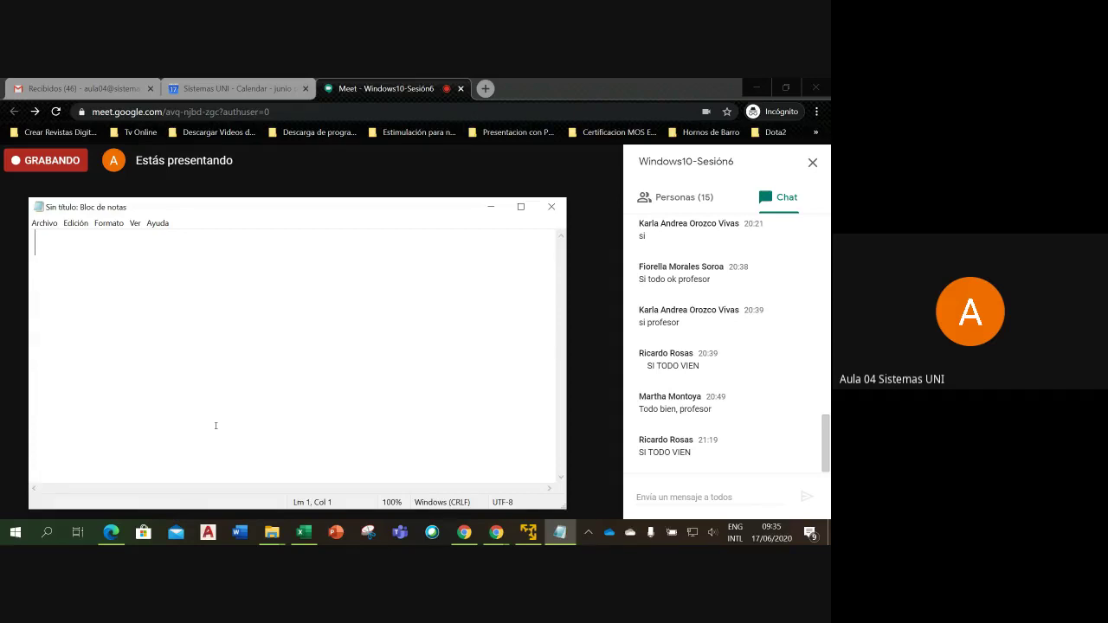
Write the heading "CURSO DE WINDOWS 10" in the empty note and set the font size to 12
type("CURSO DE ")
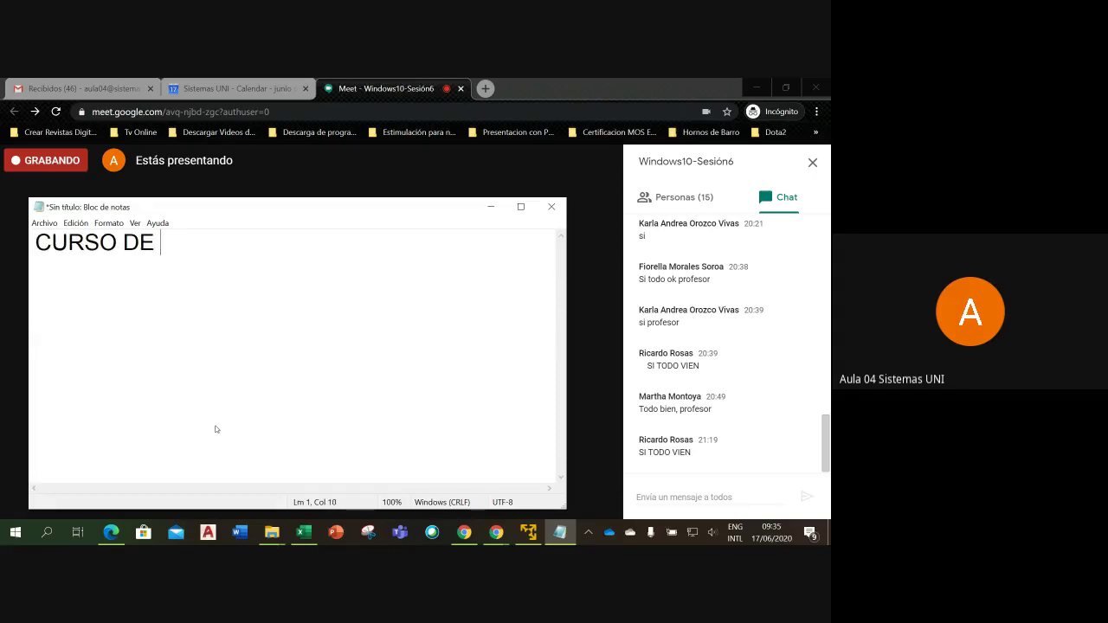
type("WINDOWS 10")
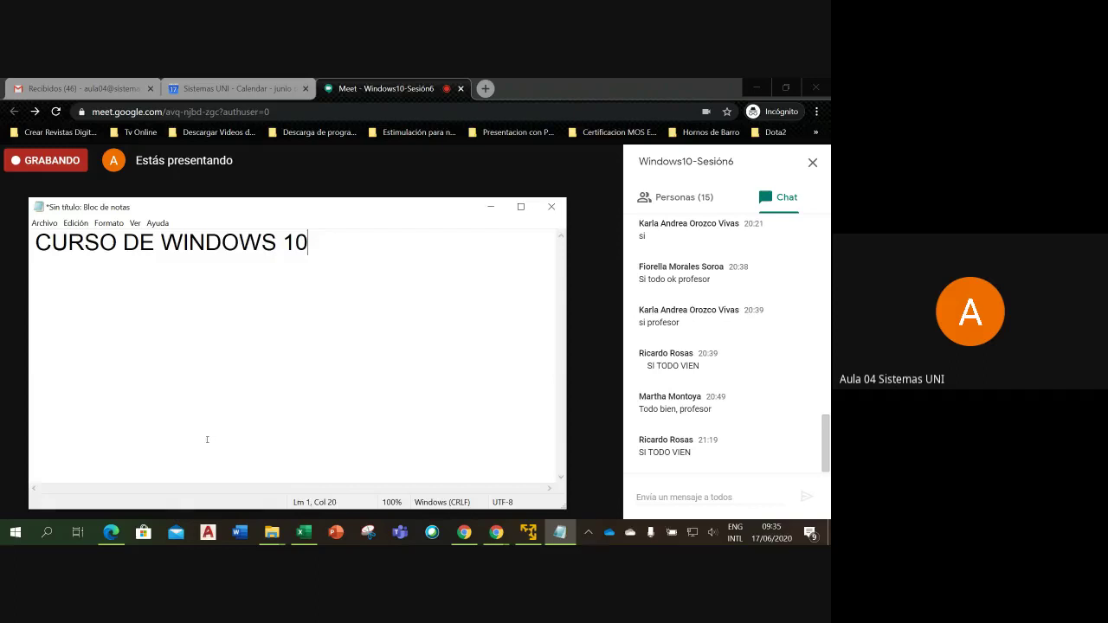
left_click(115, 227)
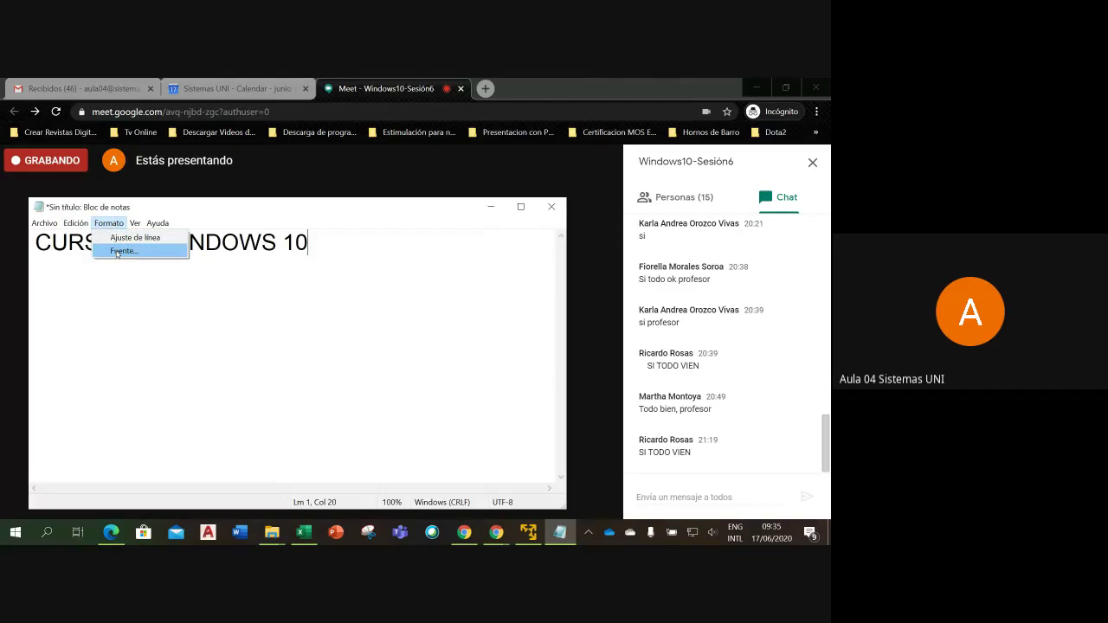
left_click(117, 251)
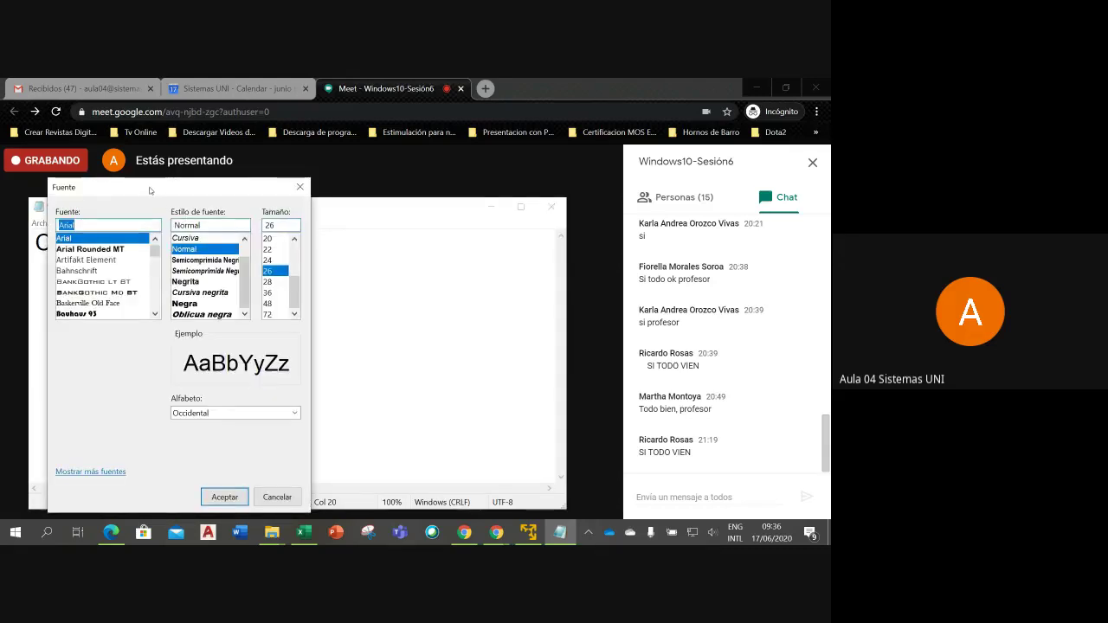
mouse_move(157, 192)
left_mouse_down()
mouse_move(373, 198)
mouse_move(373, 177)
left_mouse_up()
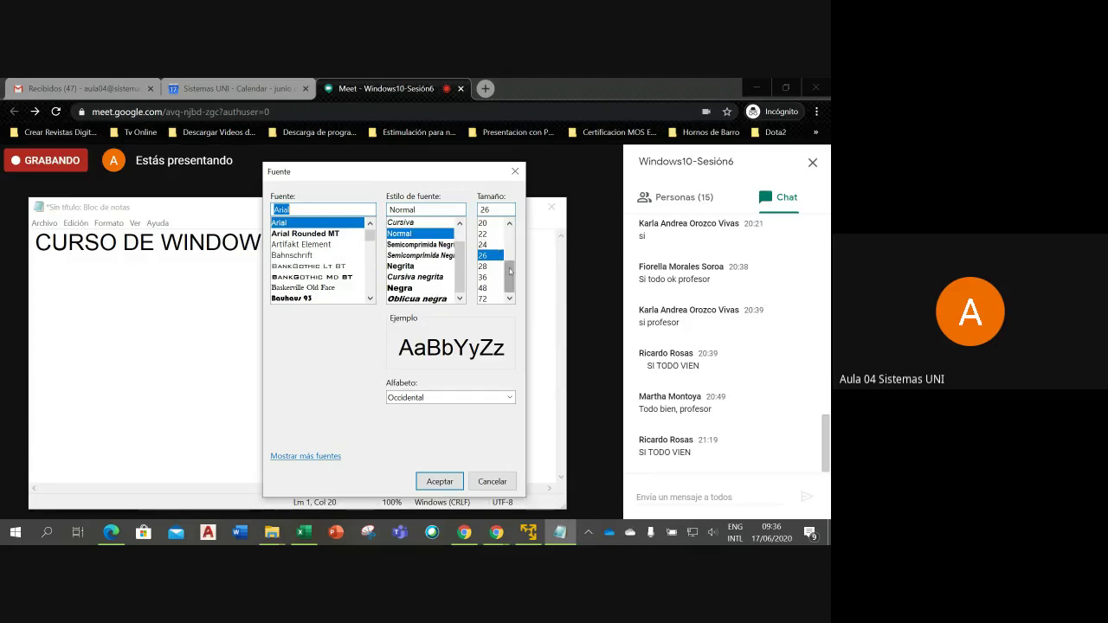
left_click_drag(510, 272, 510, 253)
left_click(493, 235)
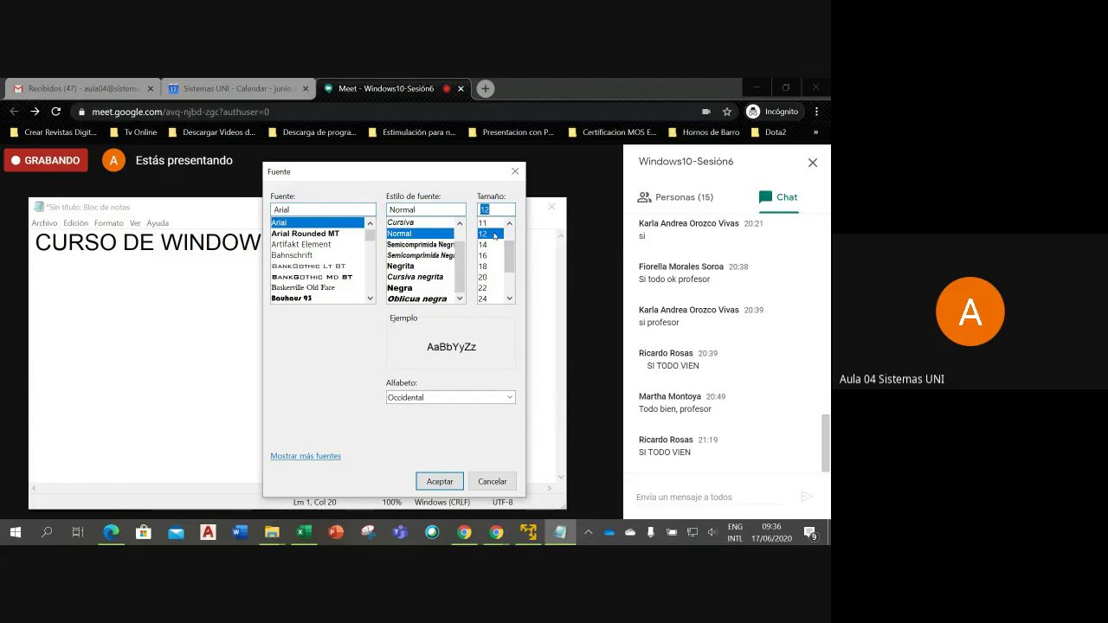
left_click(442, 481)
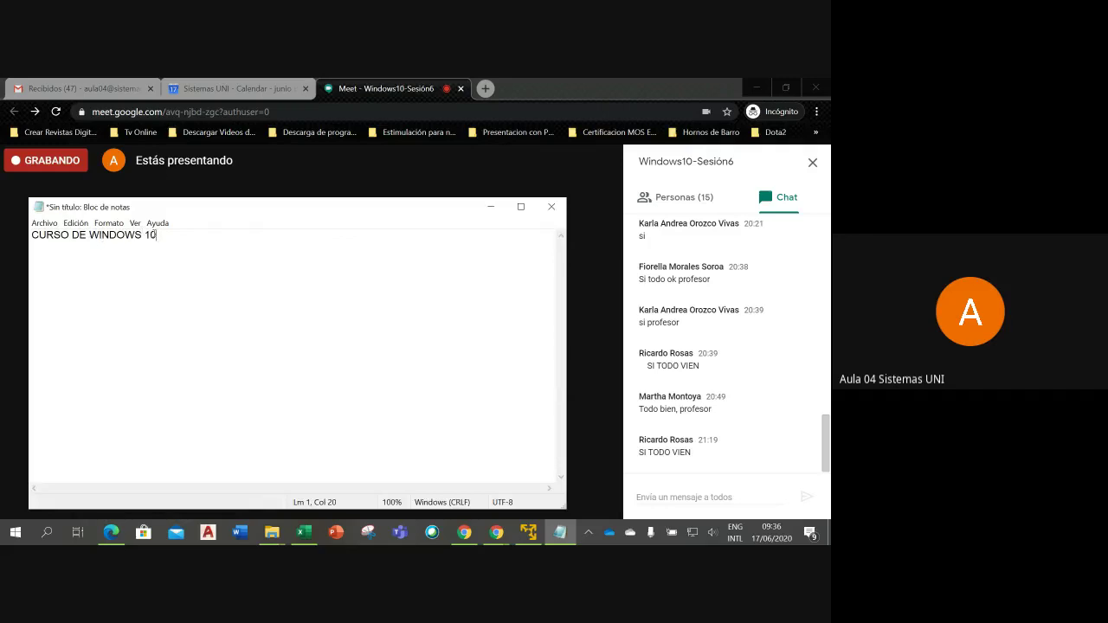
Select only the word WINDOWS in the heading and set the font size to 26
left_click_drag(158, 234, 89, 234)
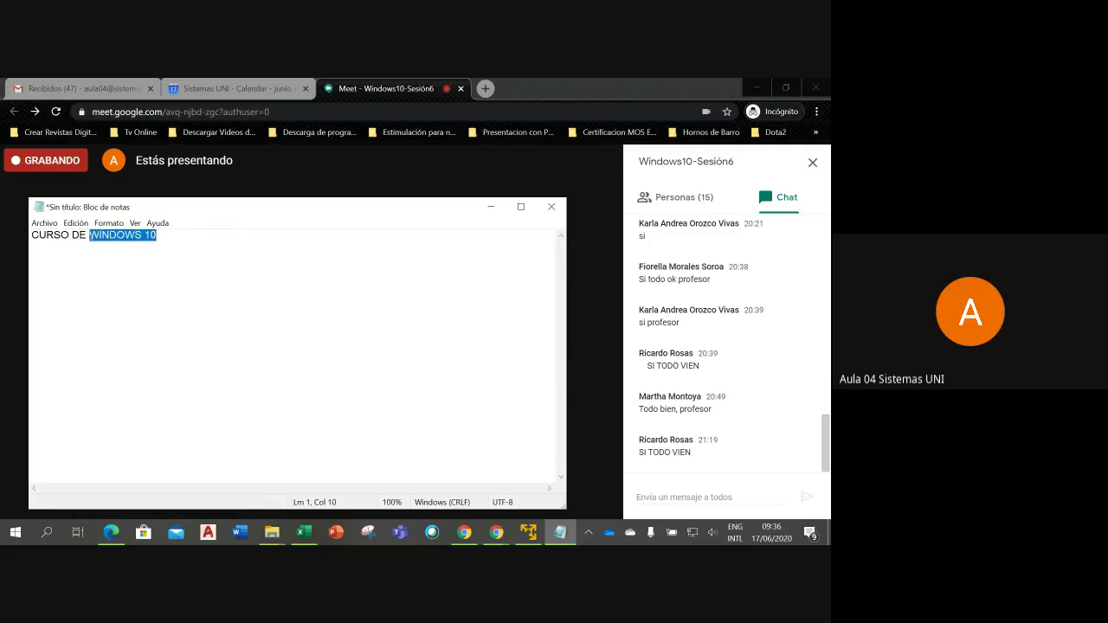
left_click(109, 234)
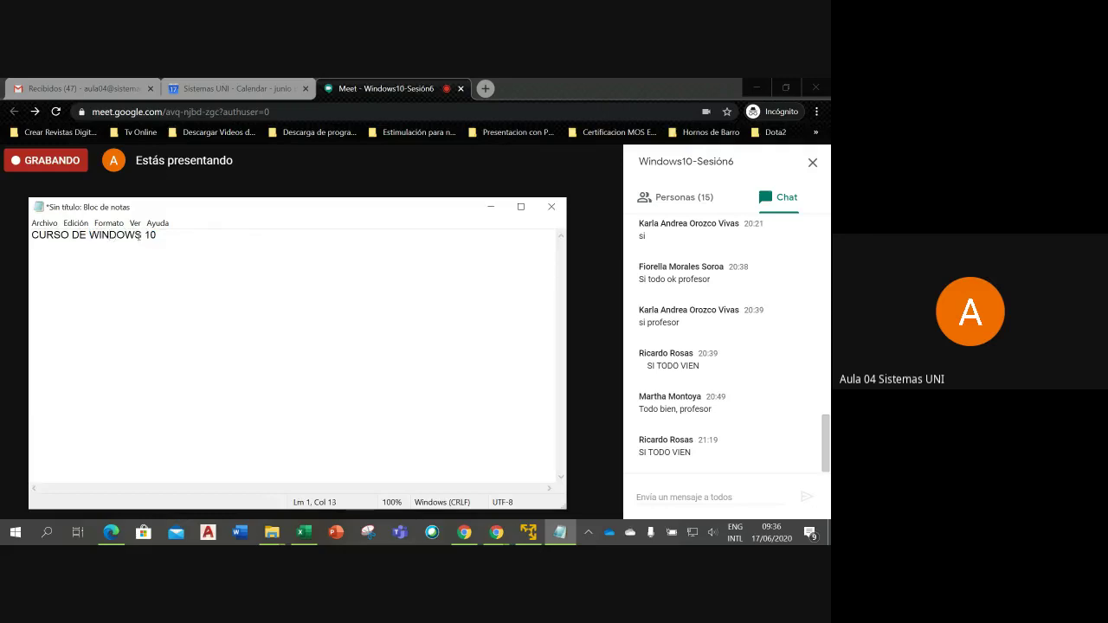
left_click_drag(142, 234, 89, 235)
left_click(112, 225)
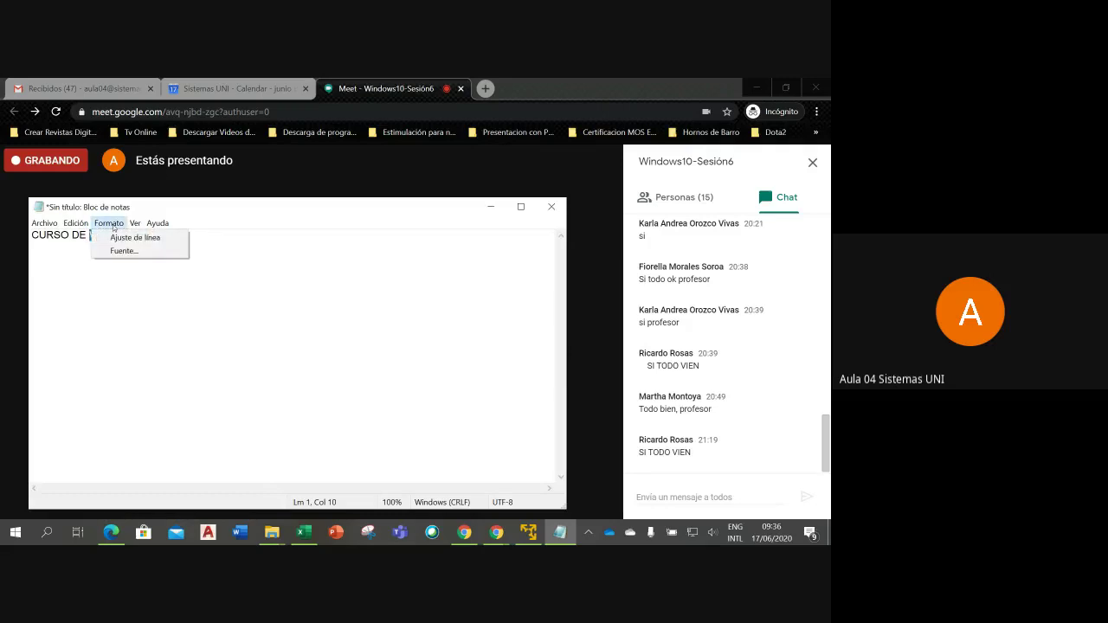
left_click(124, 250)
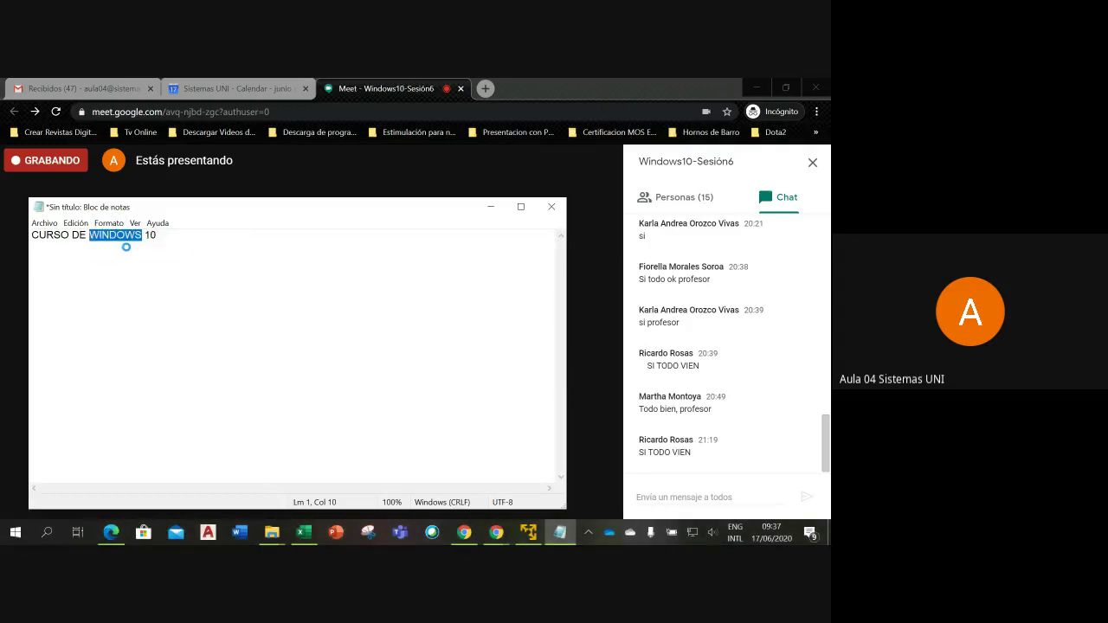
left_click_drag(183, 186, 382, 205)
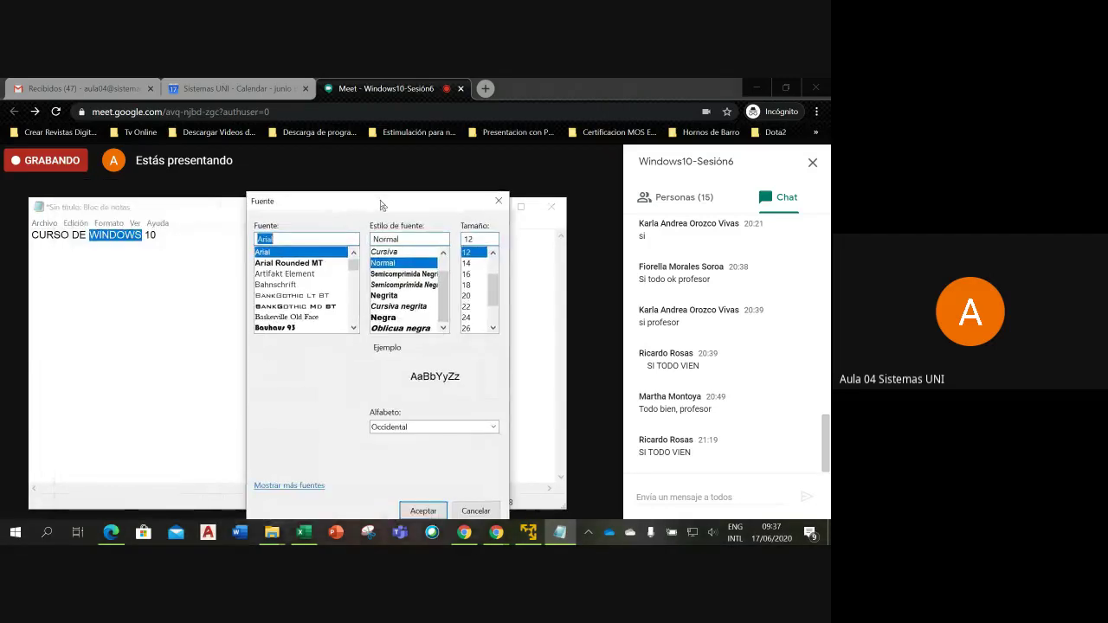
scroll(472, 295, "down", 1)
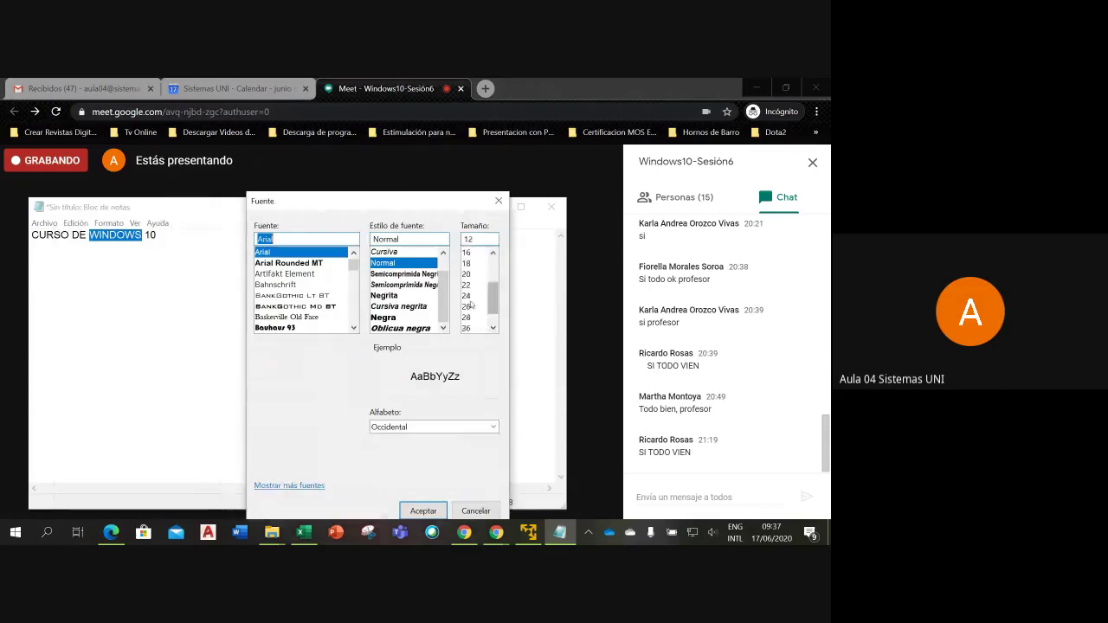
left_click(466, 307)
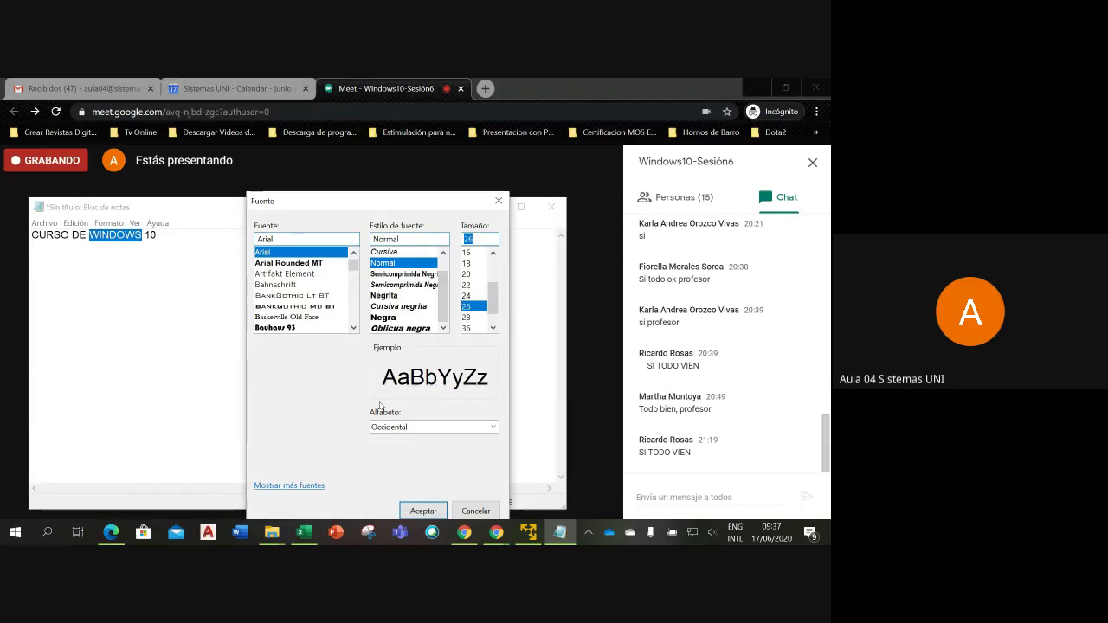
left_click(423, 510)
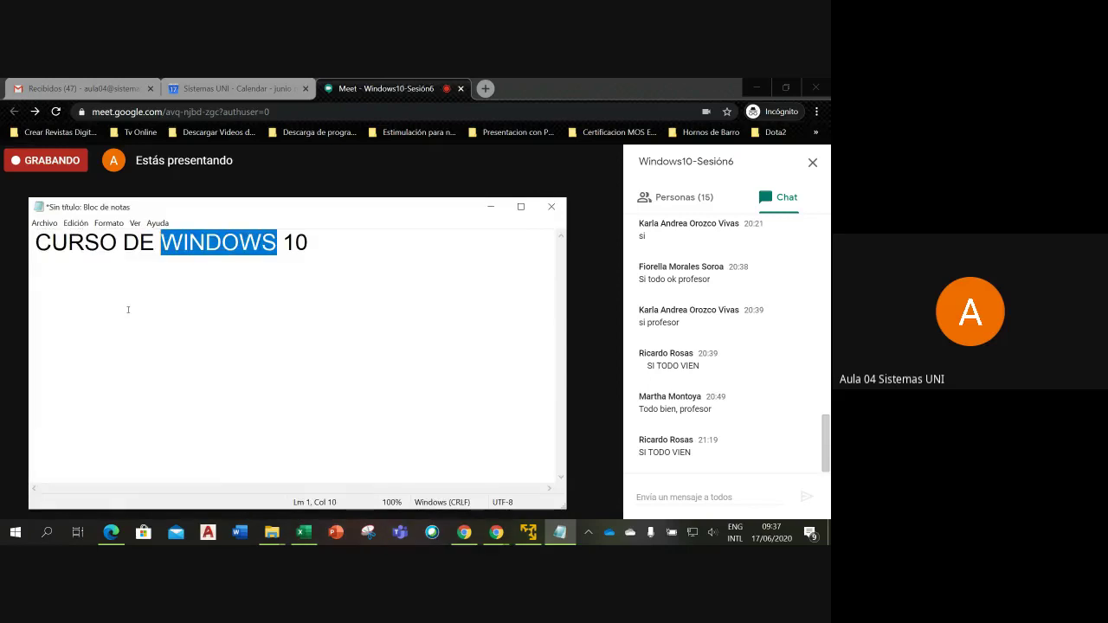
Add a second line reading "horario: lunes, miercoles y viernes 7pm a 10pm" and delete the first "e" of "miercoles"
left_click(309, 244)
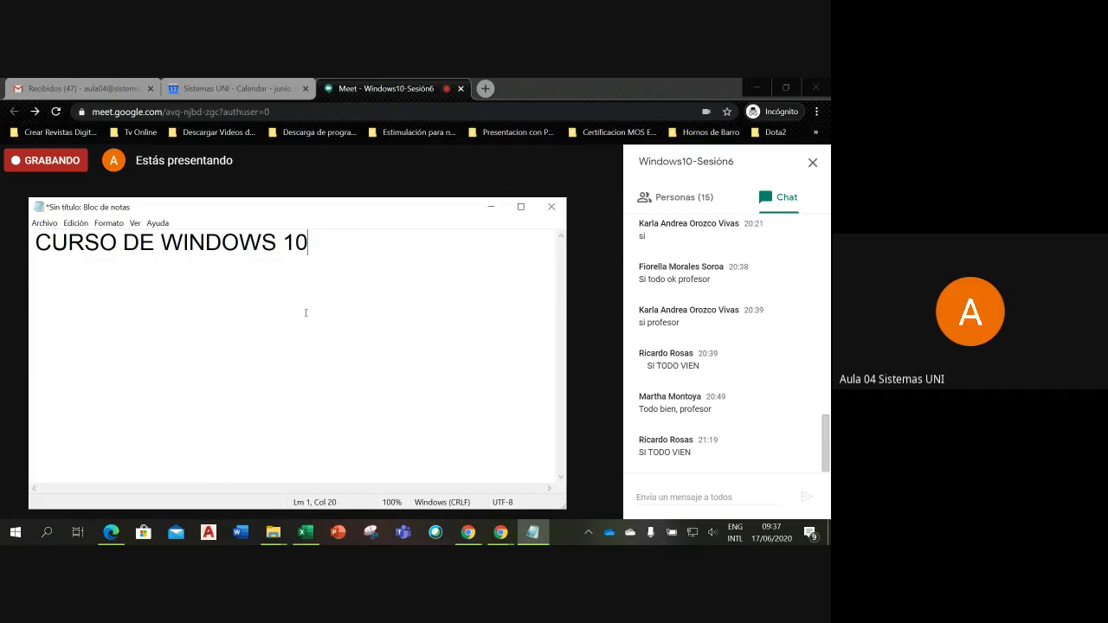
key("Return")
type("horario:")
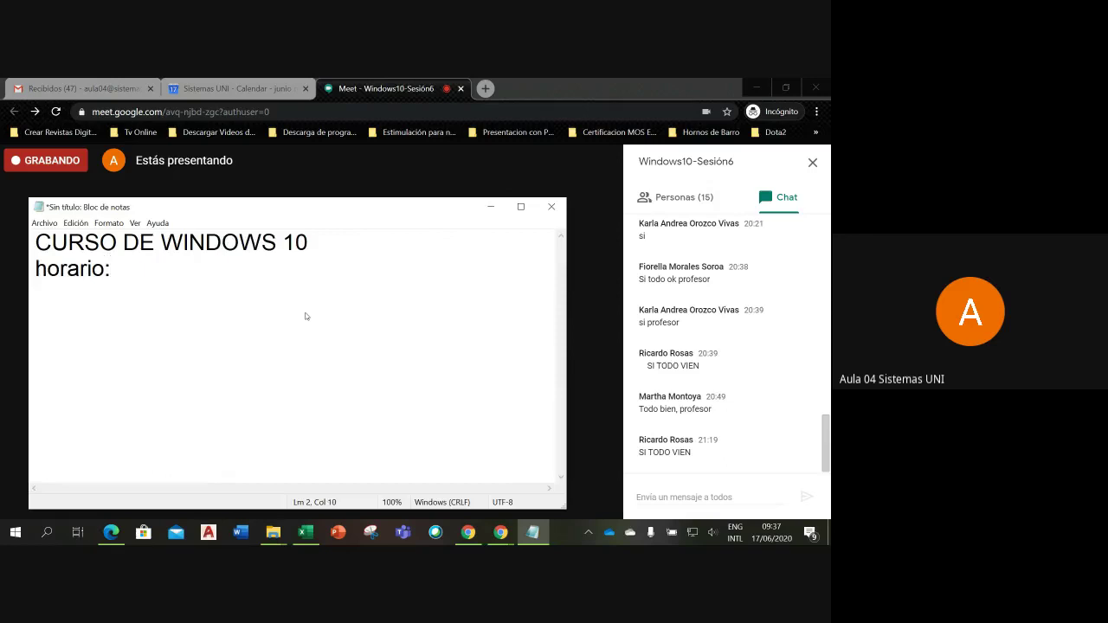
type("lunes, miercoles y viernes ")
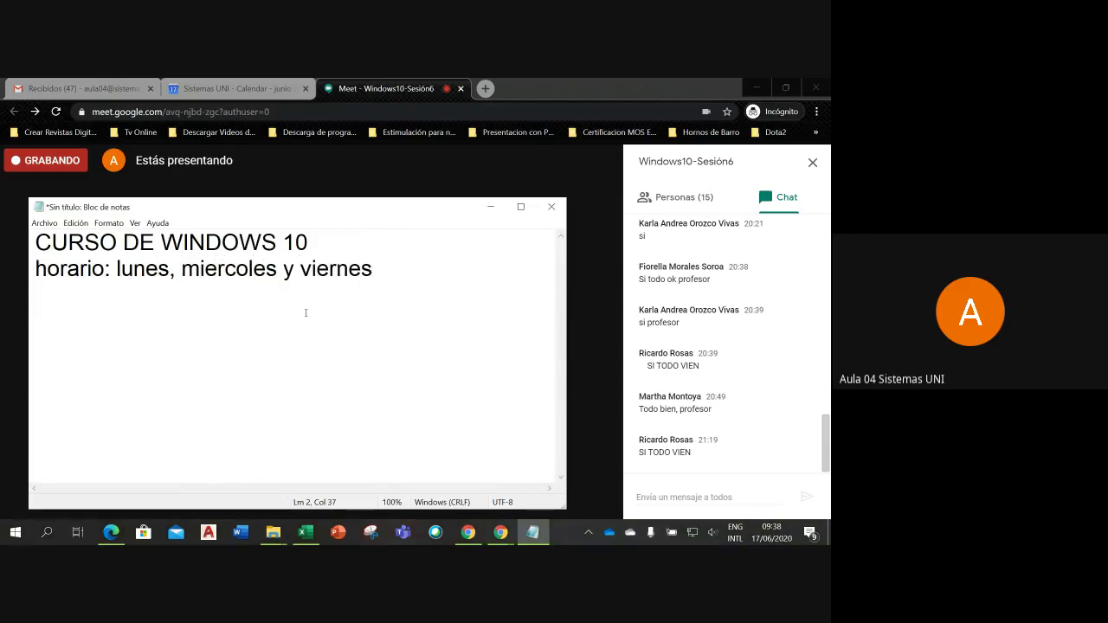
type("7pm a 10pm")
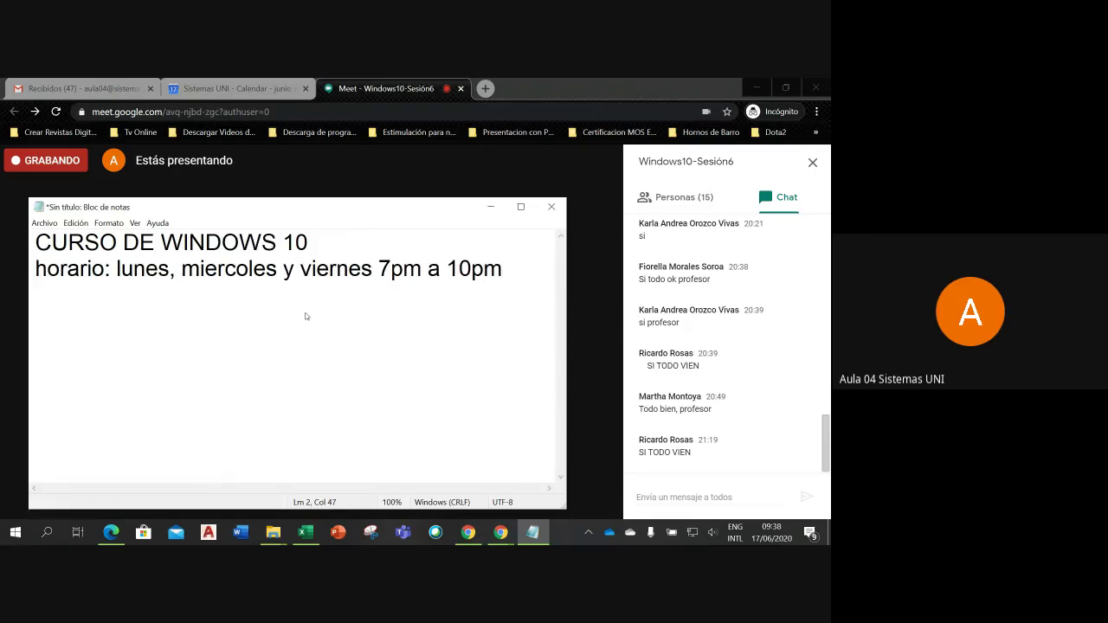
left_click(217, 272)
key("BackSpace")
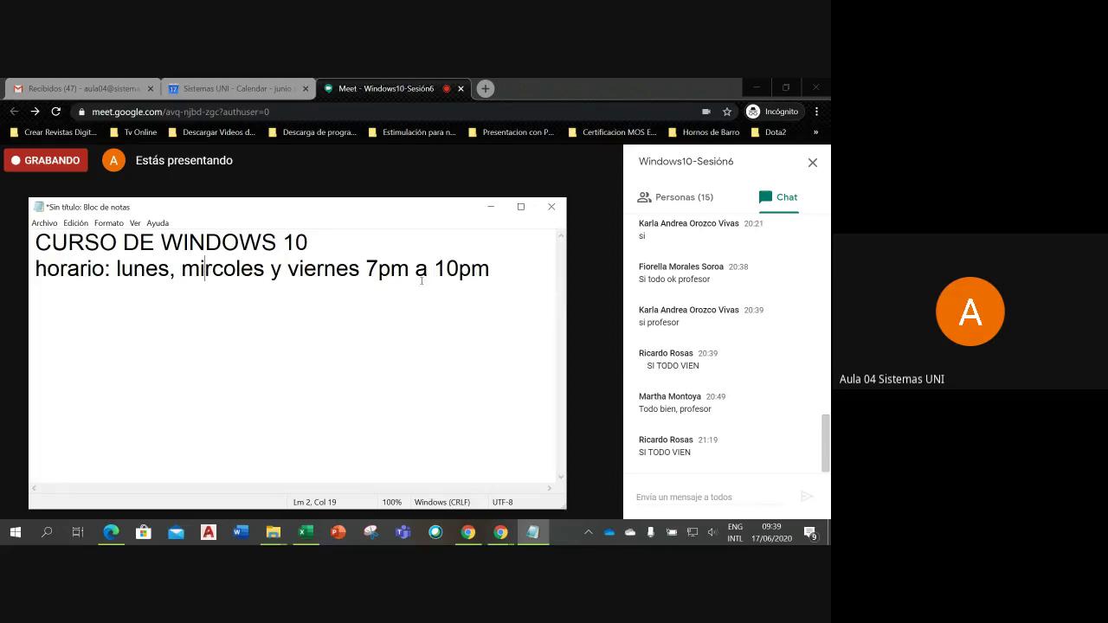
Leave a blank line after the schedule and write "códigos ASCII" below it
key("End")
key("Return")
key("Return")
type("c")
type("ó")
type("difgo")
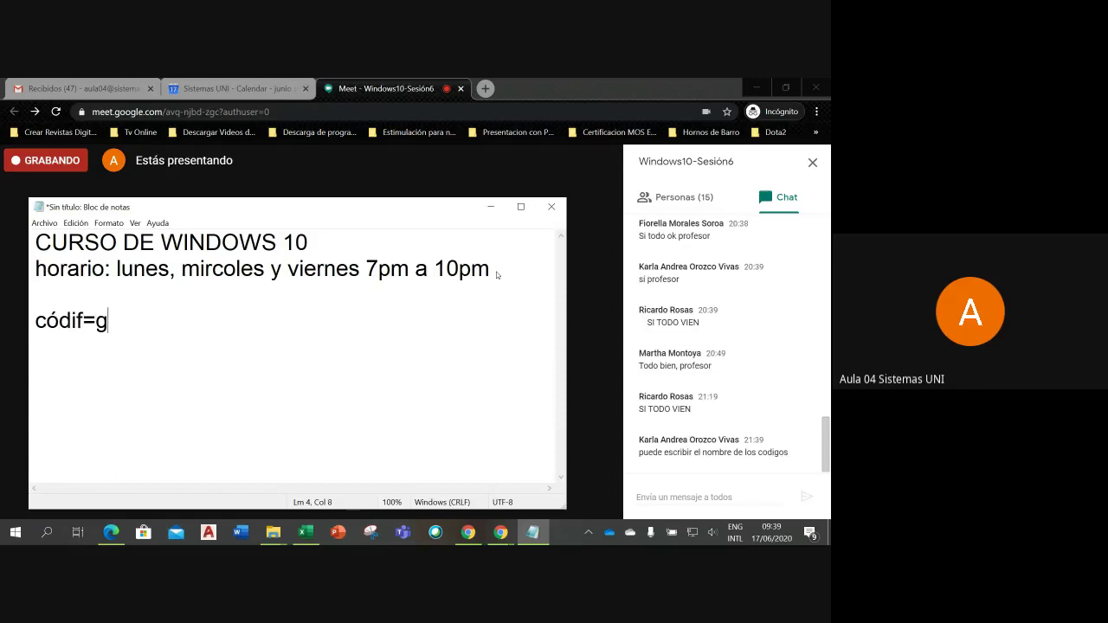
key("BackSpace")
key("BackSpace")
key("BackSpace")
type("gos ASCII")
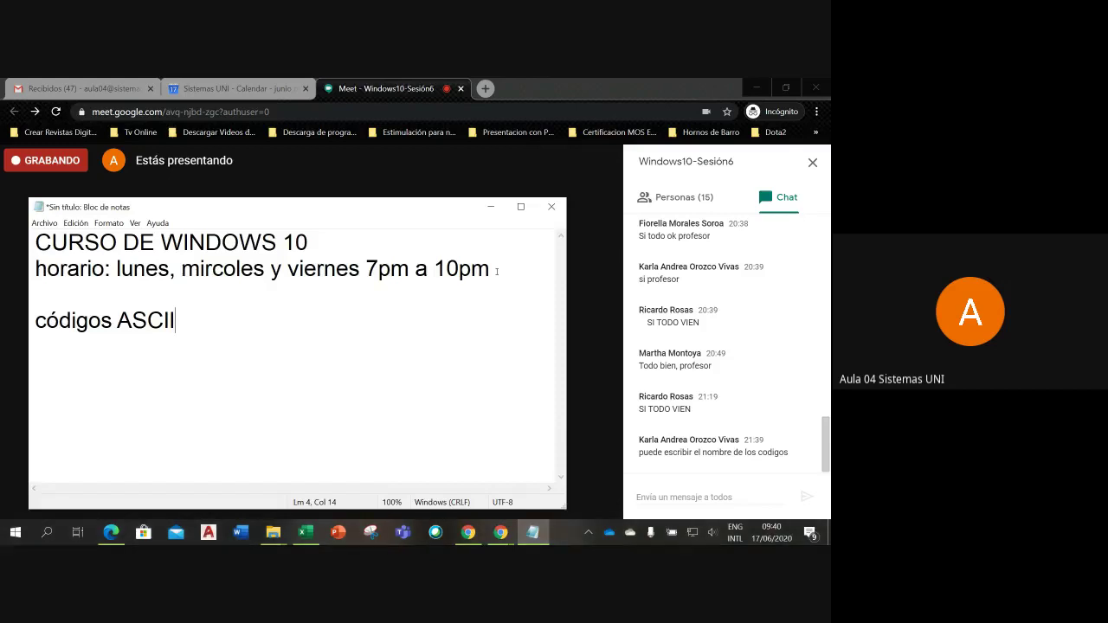
Add the line "@ ---> ALT+64" under the "códigos ASCII" title
key("Return")
type("@ ---> ")
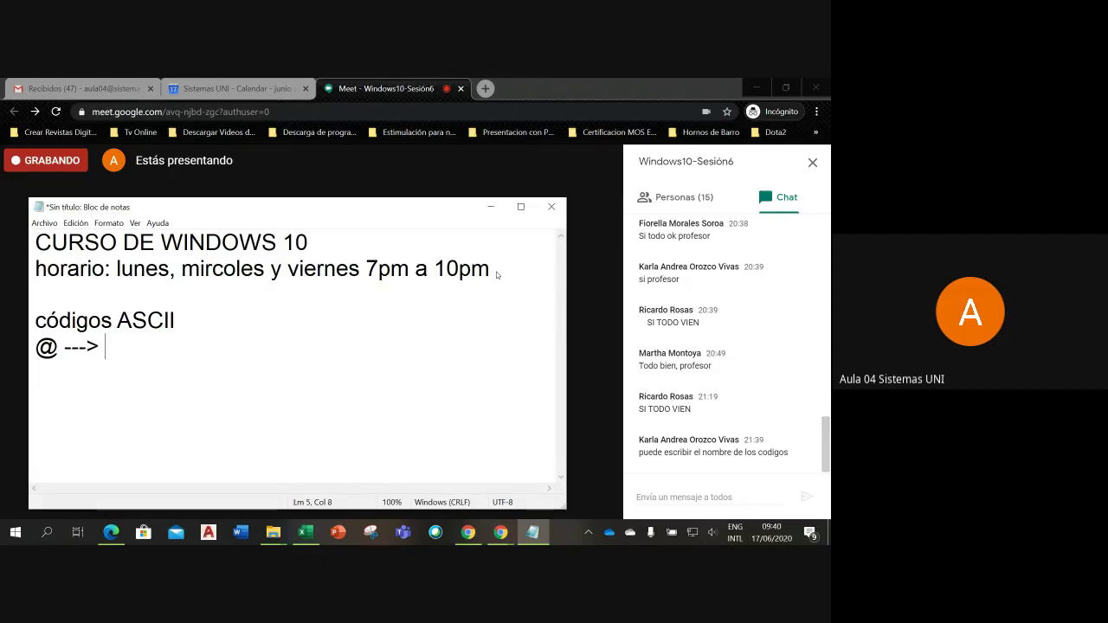
type("ALT")
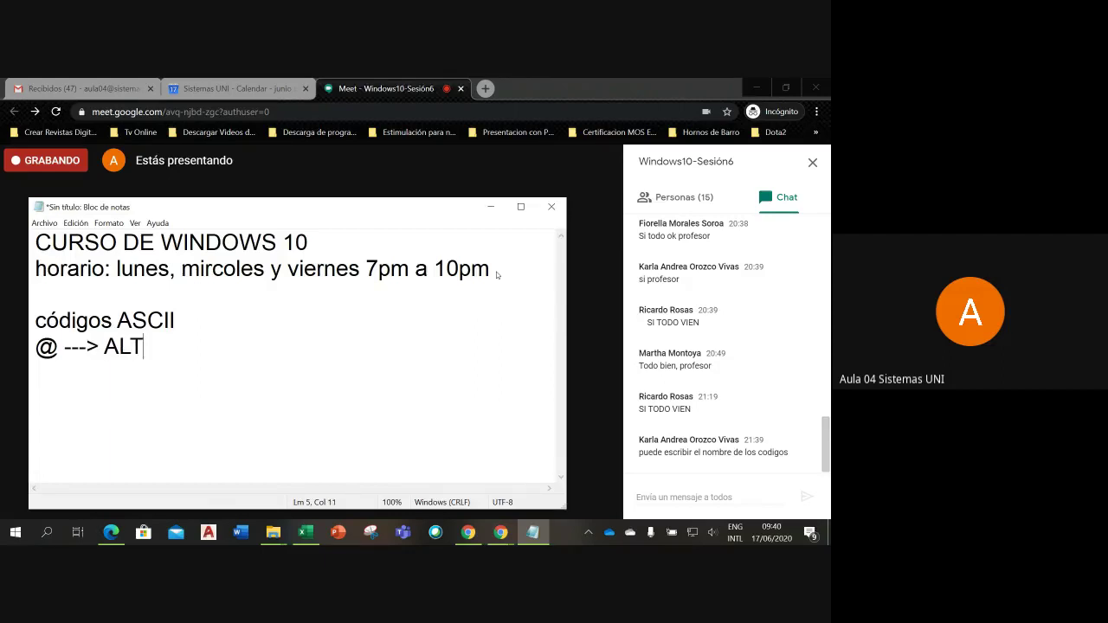
type("+")
type("64")
key("Return")
type("www.")
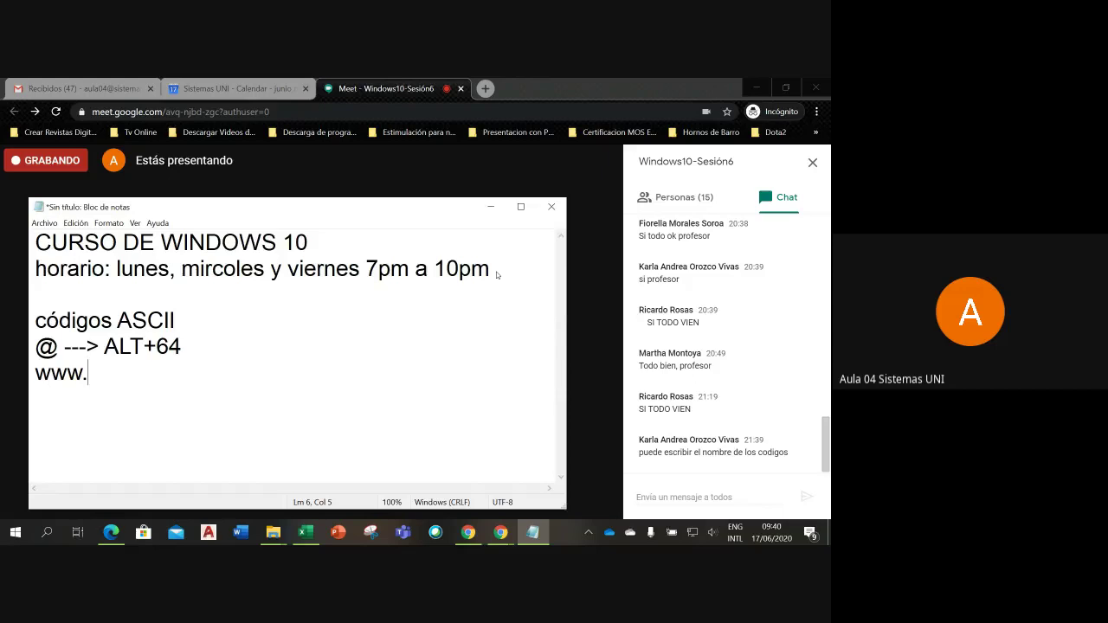
type("elcodigo")
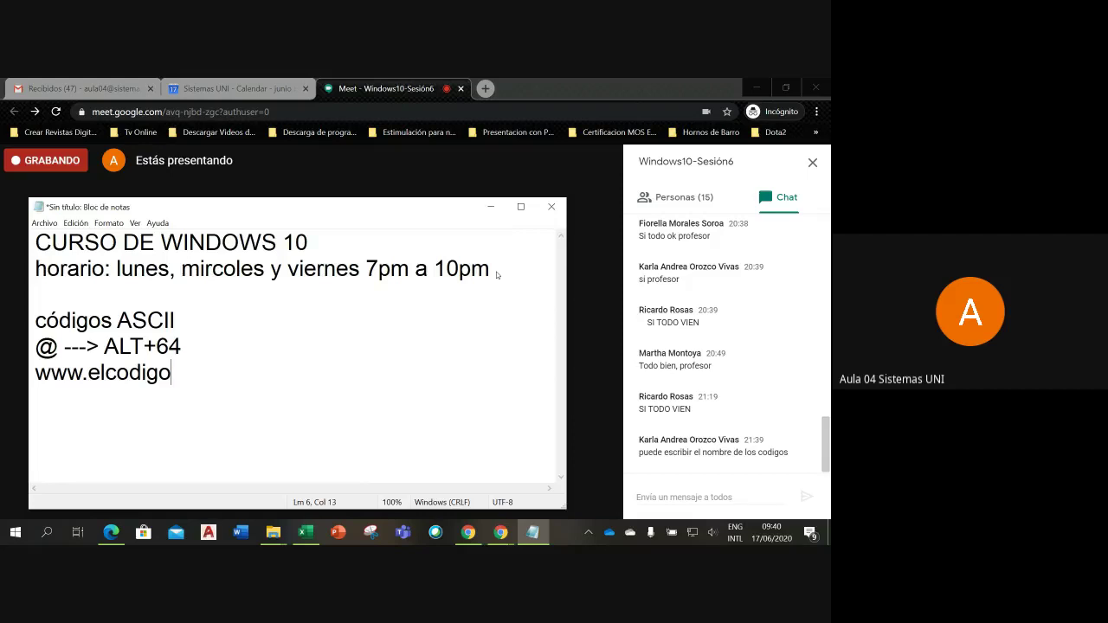
type("as")
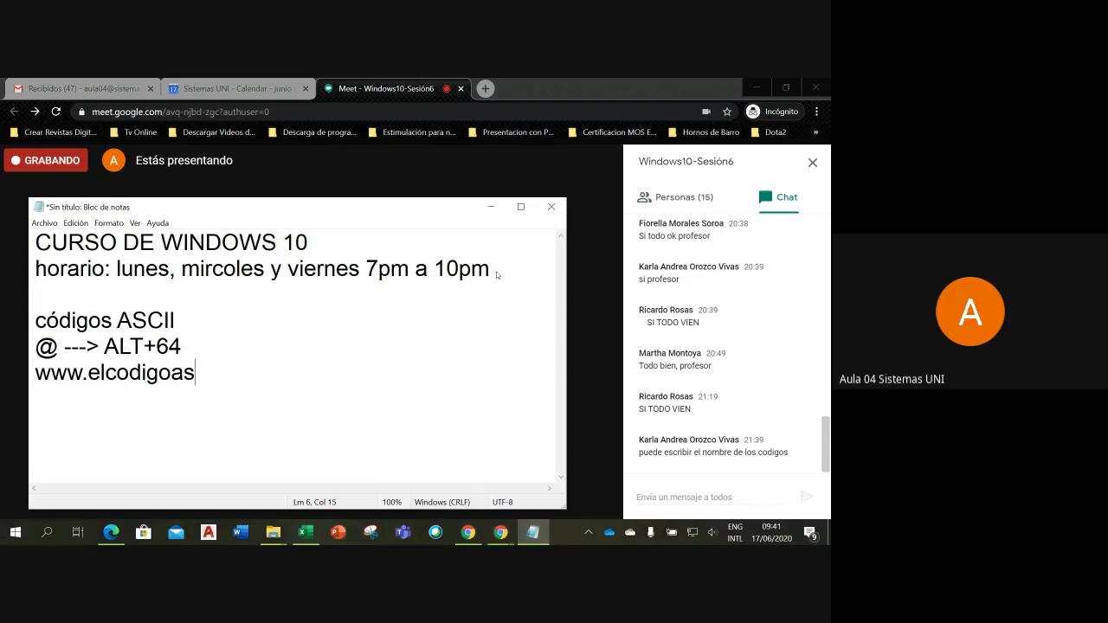
type("cii.com.ar")
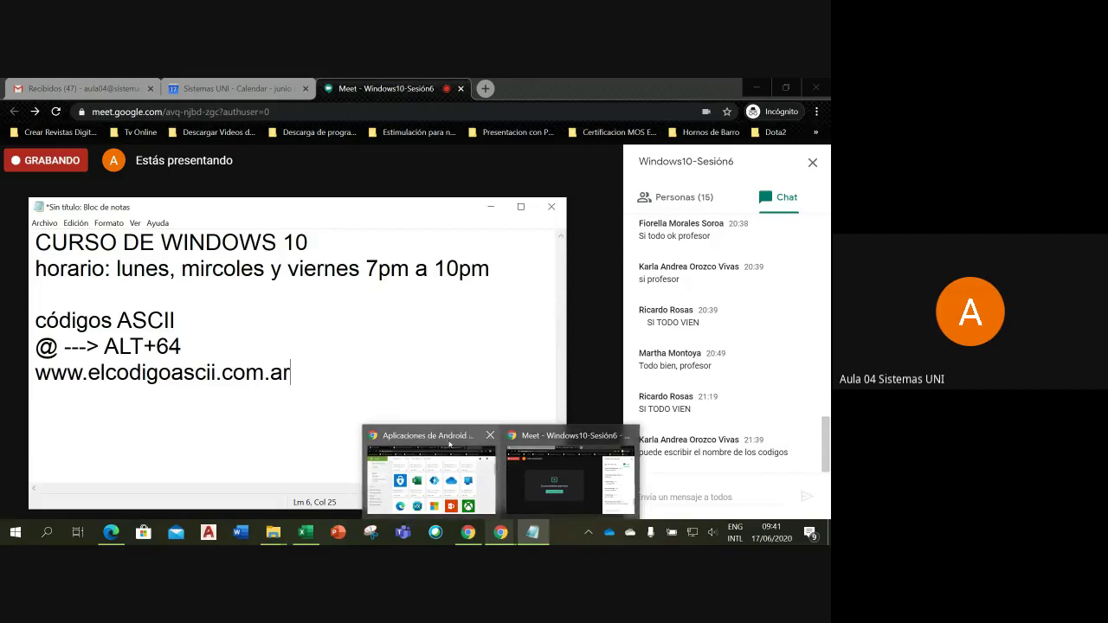
left_click(449, 444)
left_click(498, 112)
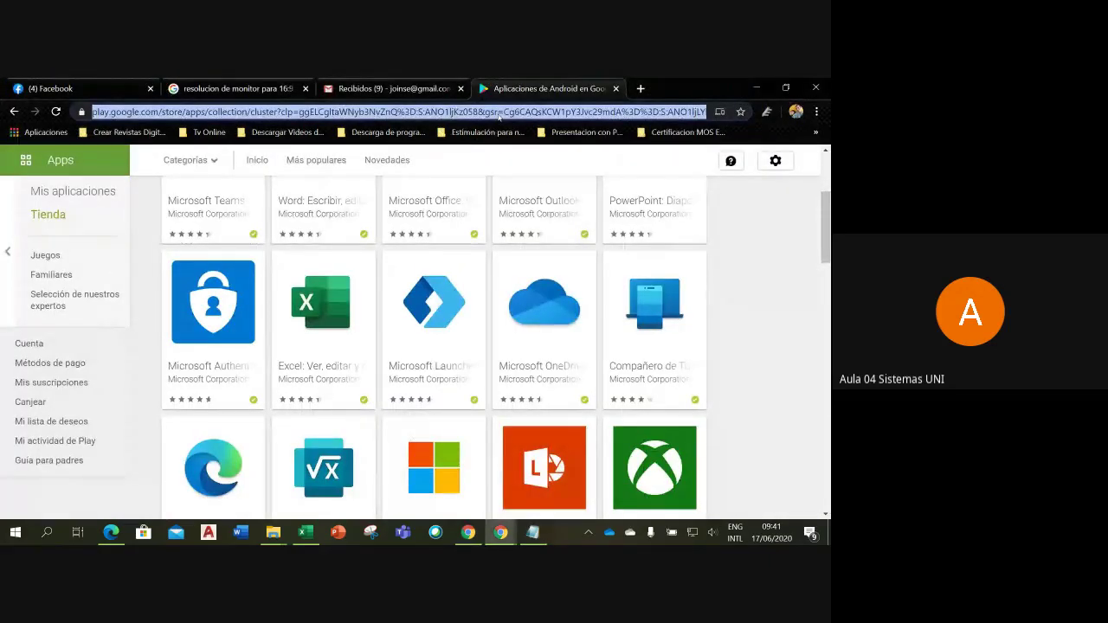
type("www")
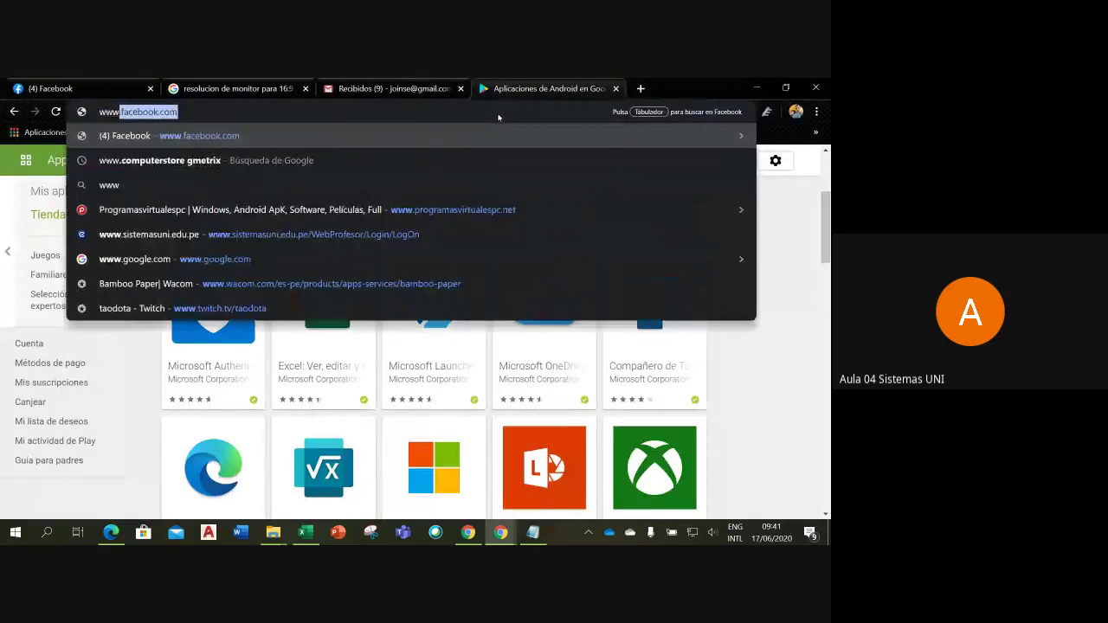
type(".e;")
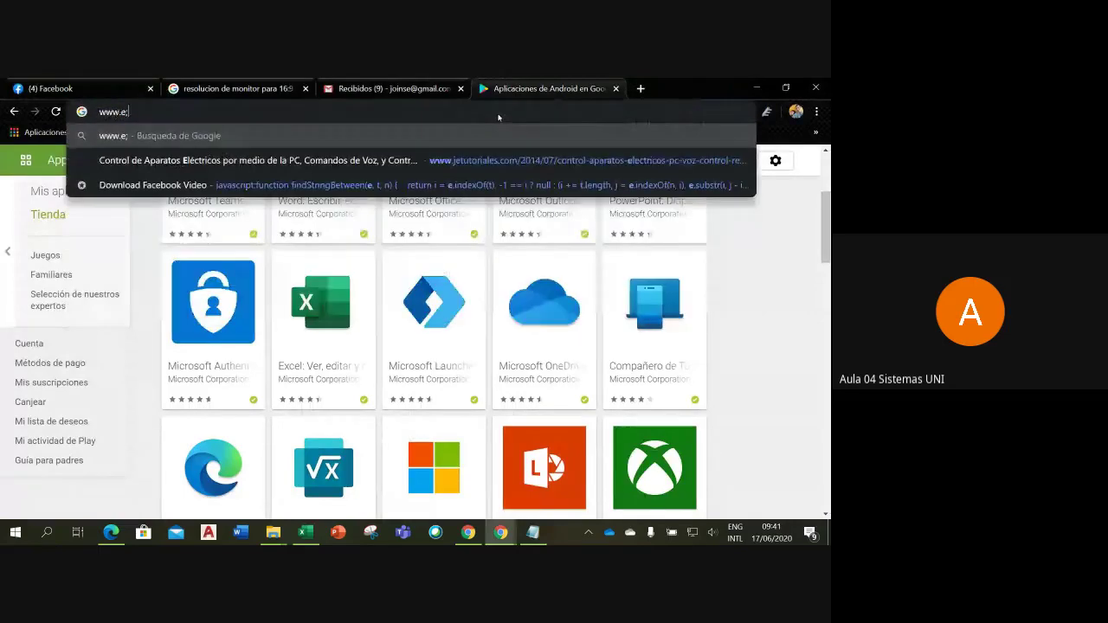
key("BackSpace")
type("lcodigoascii.com.ar")
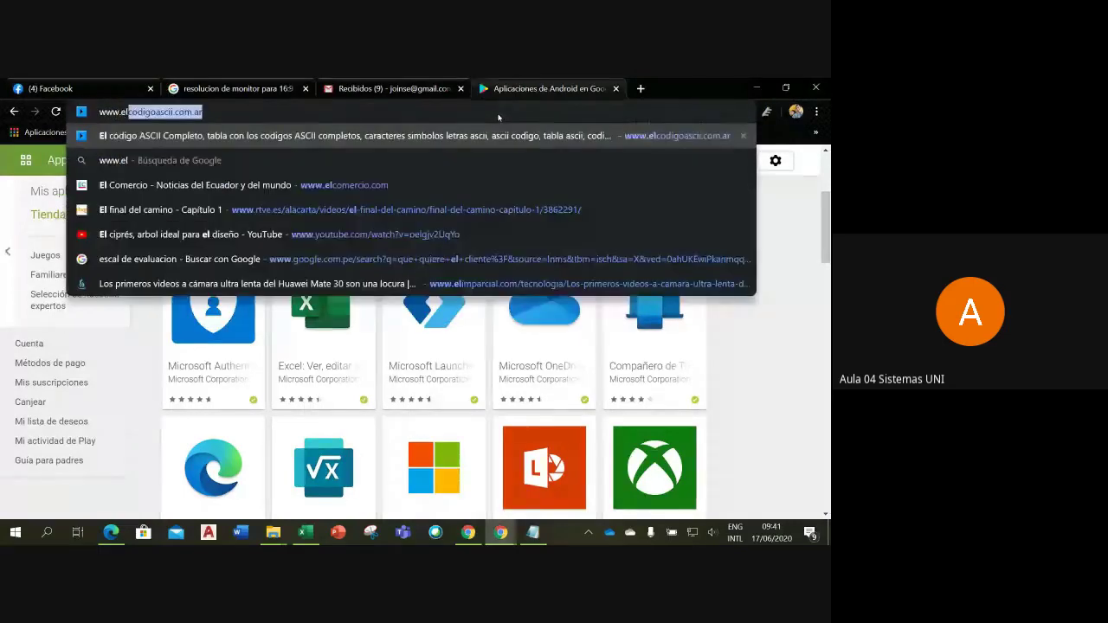
key("Return")
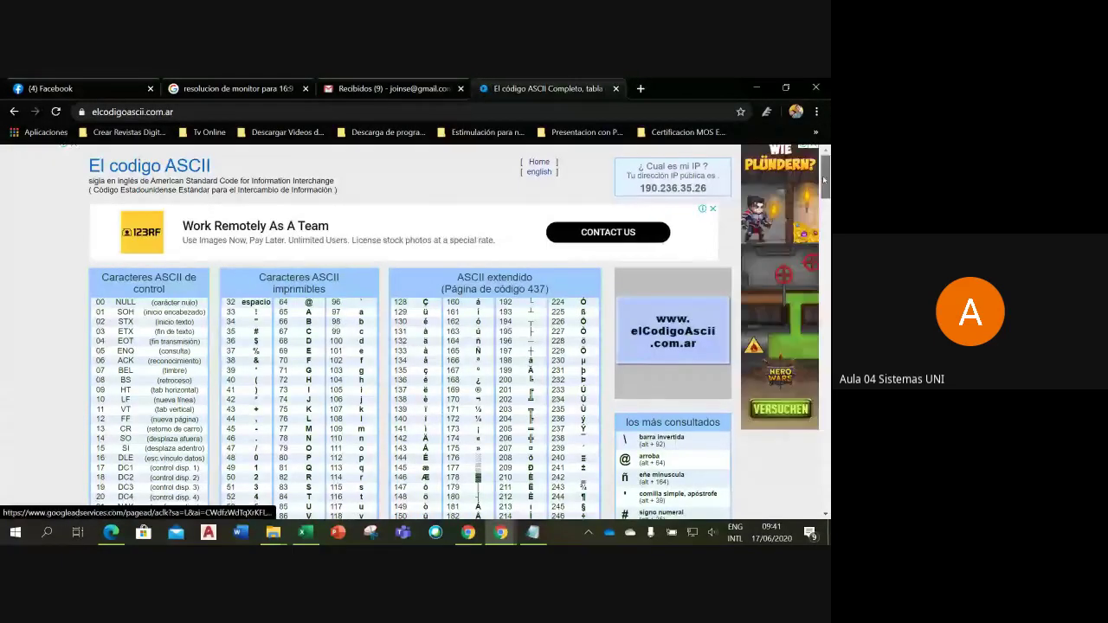
scroll(410, 339, "down", 2)
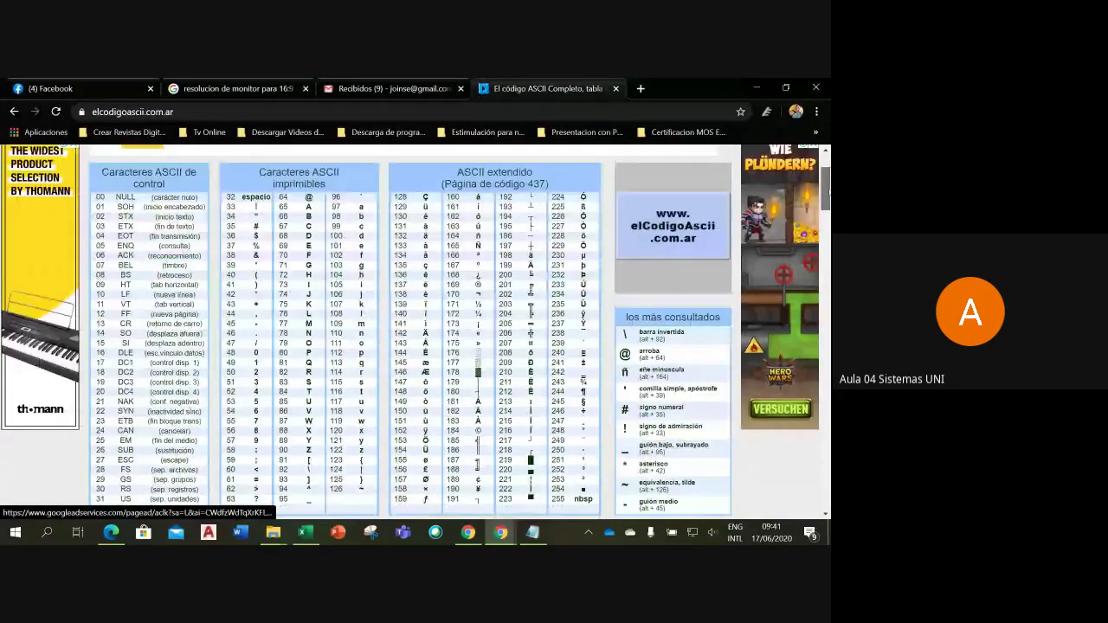
mouse_move(108, 184)
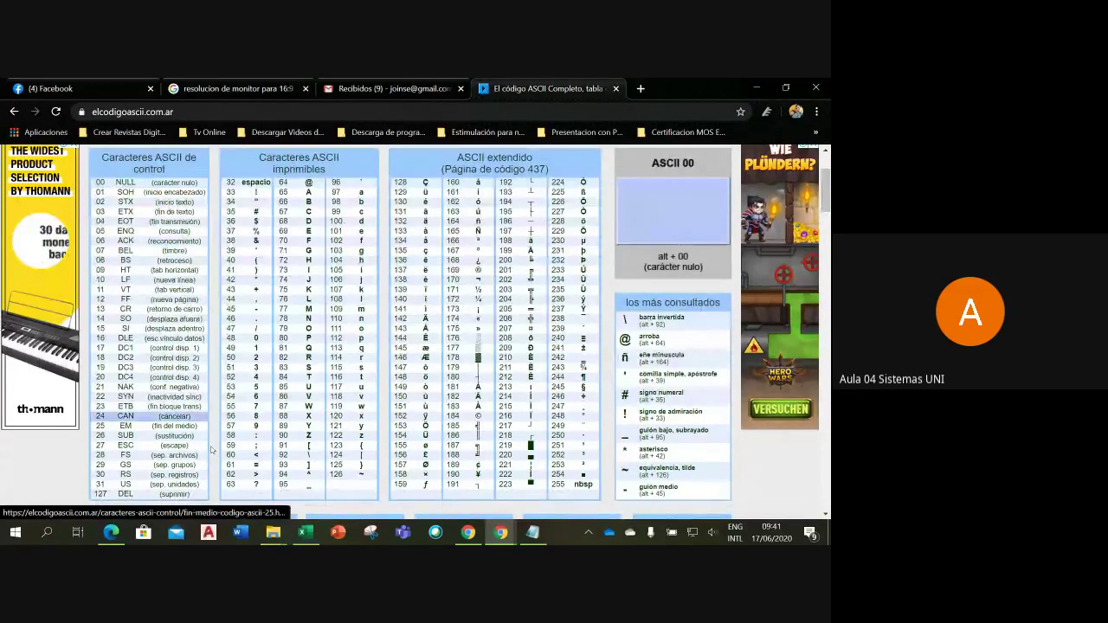
Inspect the ASCII table entries for codes 255, 115 and 37, and bring the themed character tables below into view
mouse_move(560, 487)
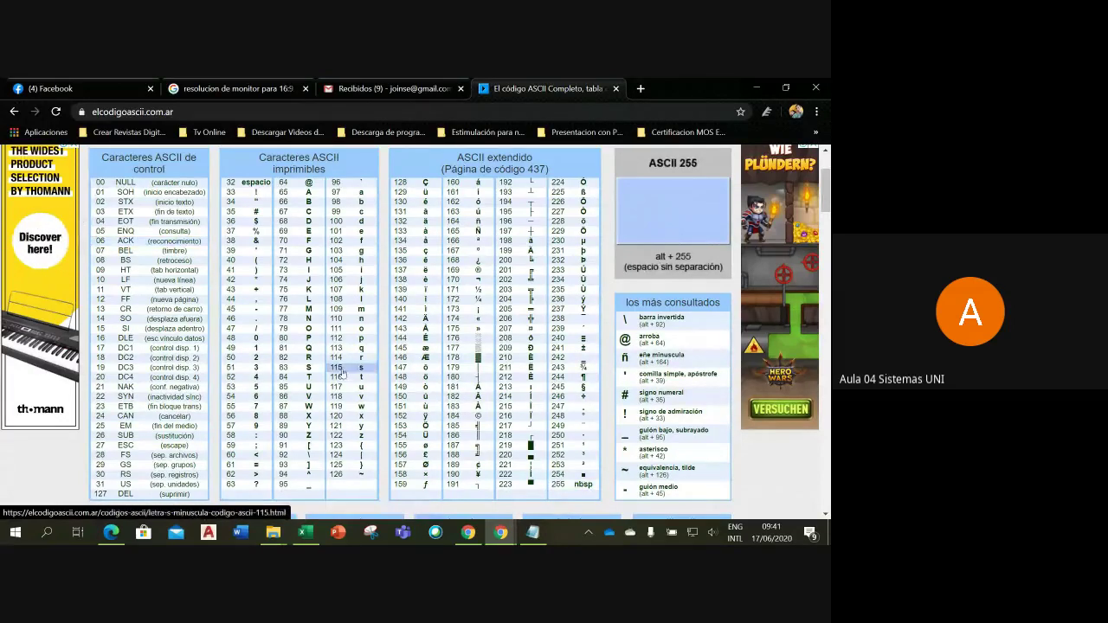
mouse_move(342, 372)
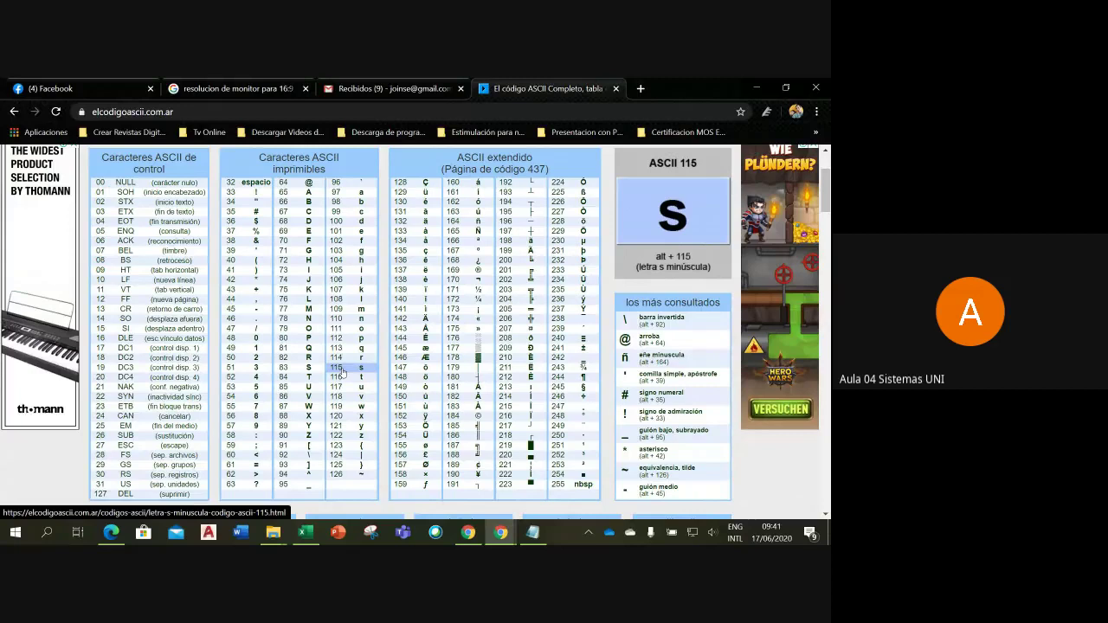
mouse_move(254, 234)
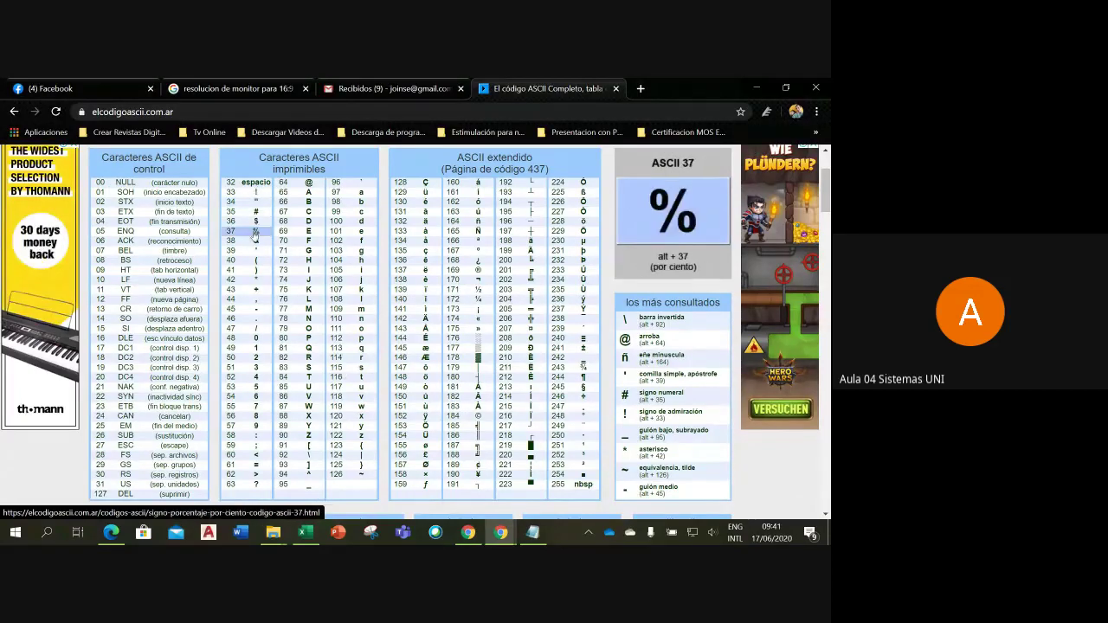
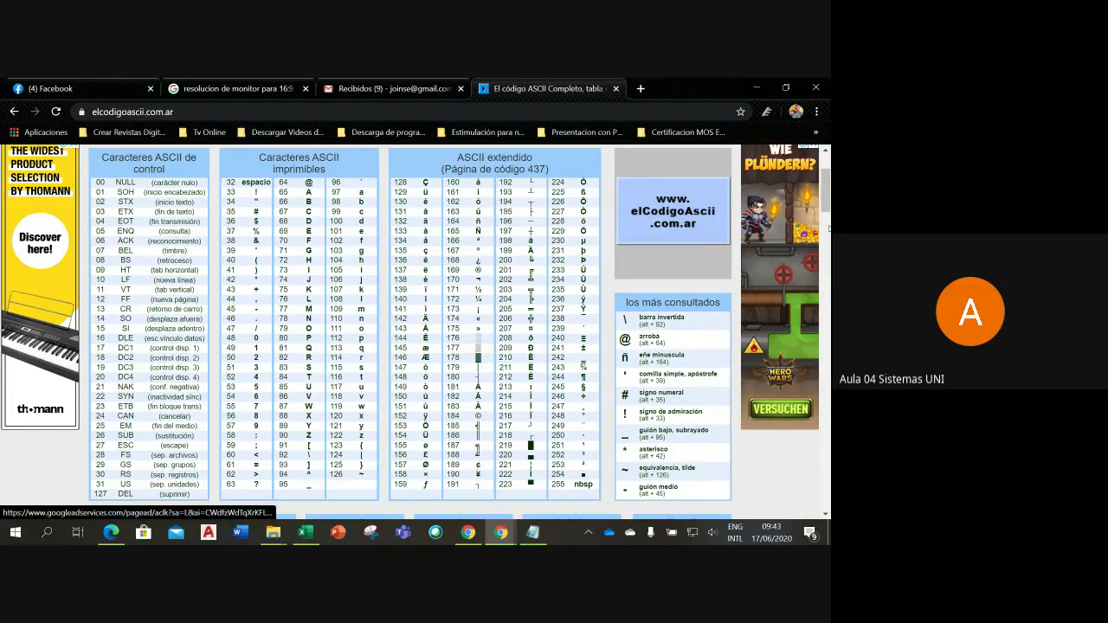
left_click_drag(824, 211, 826, 226)
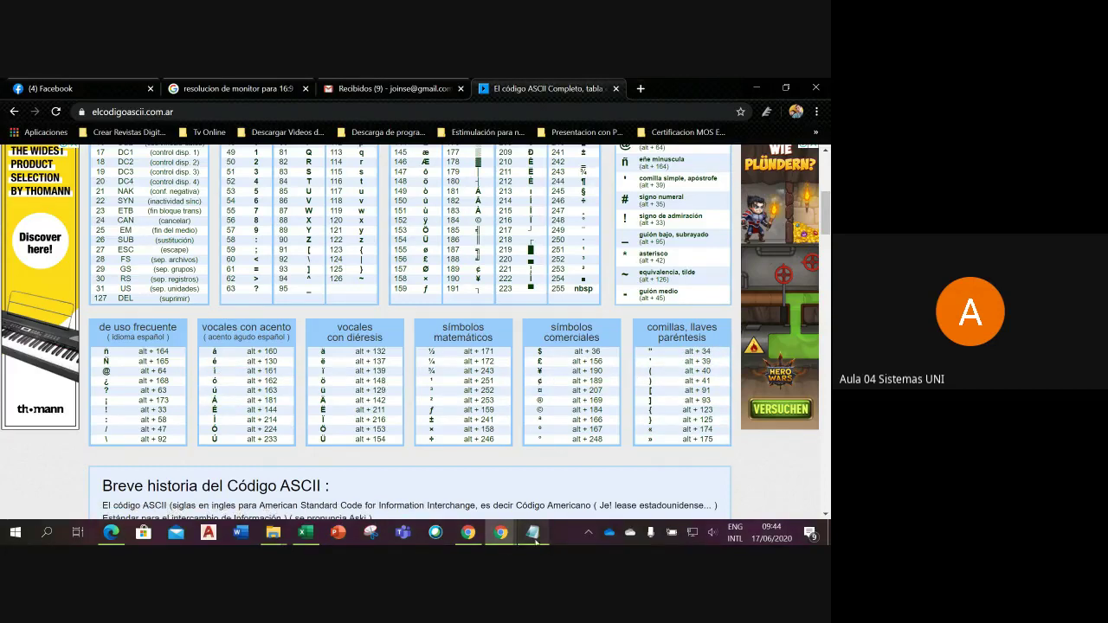
Look up the accented é in the ASCII tables and insert it in the Notepad schedule line so the day reads "miércoles"
left_click(532, 532)
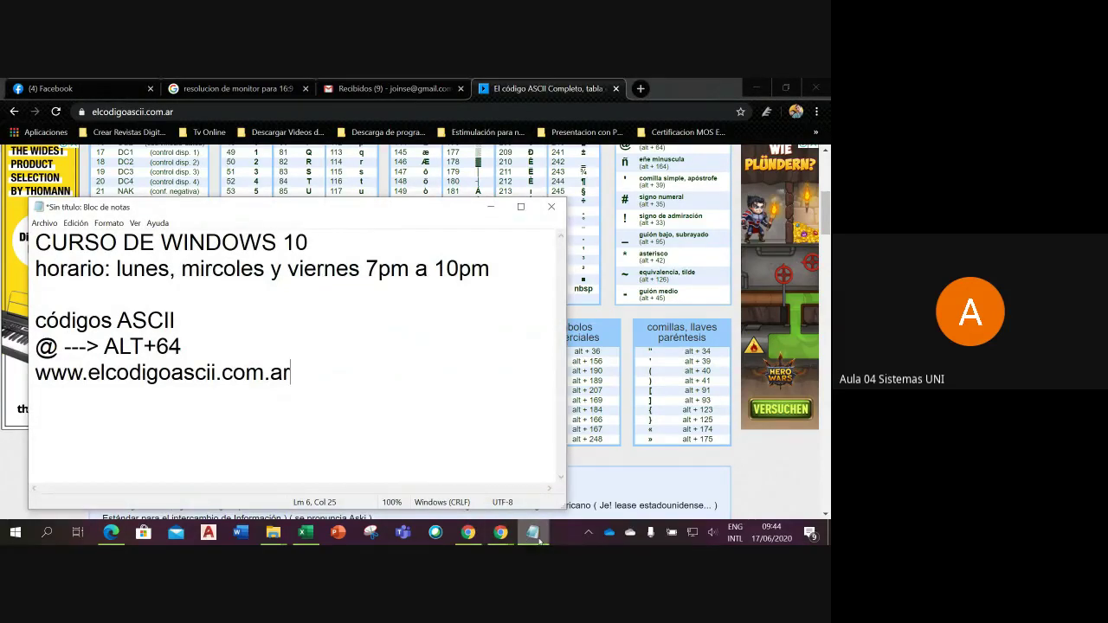
mouse_move(539, 541)
left_click(489, 208)
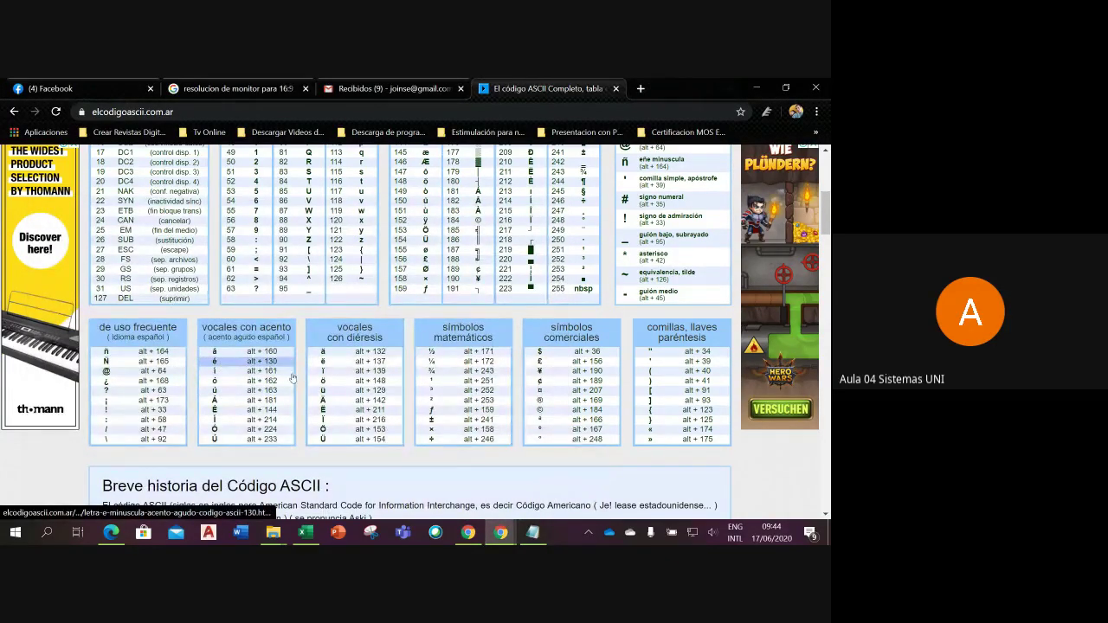
left_click(533, 532)
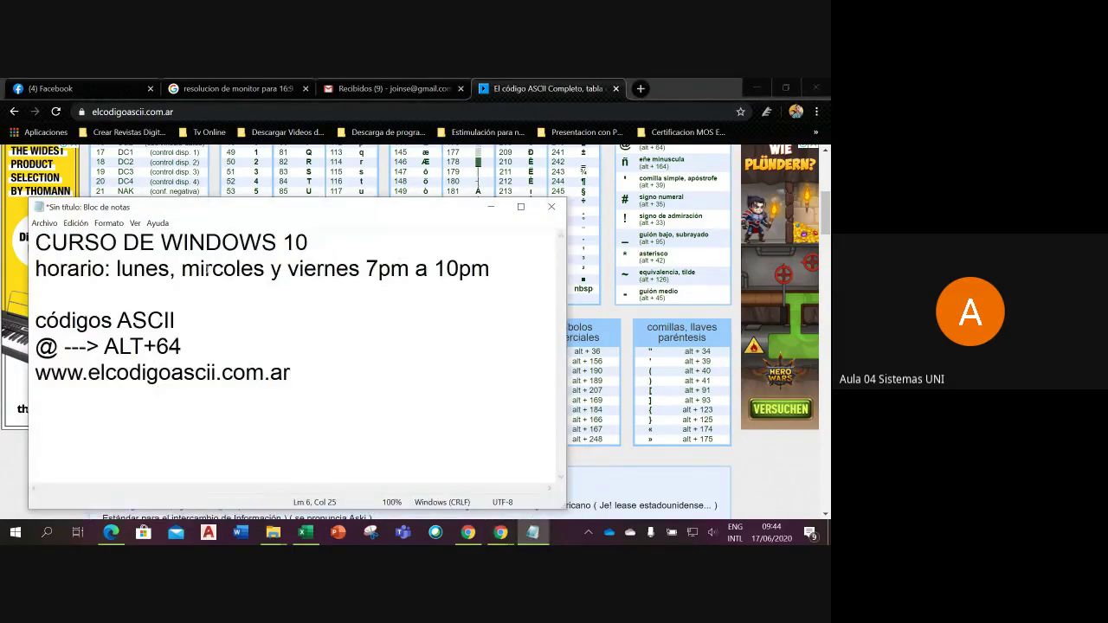
left_click(210, 269)
type("é")
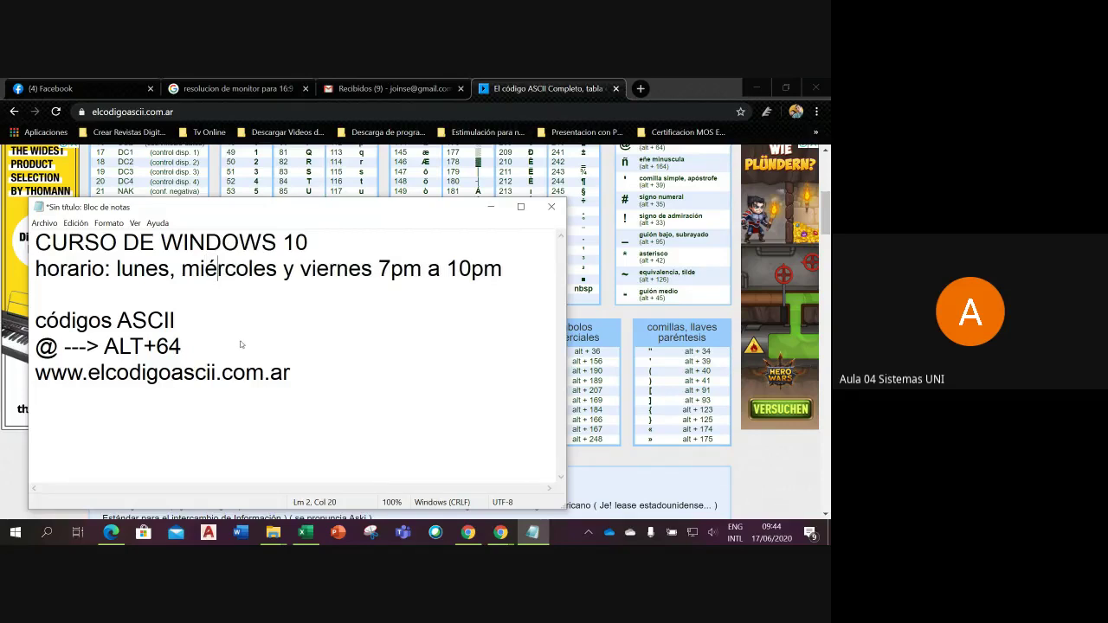
Switch to the Google Meet window to check the session chat, and return to the Notepad note
mouse_move(500, 532)
left_click(546, 442)
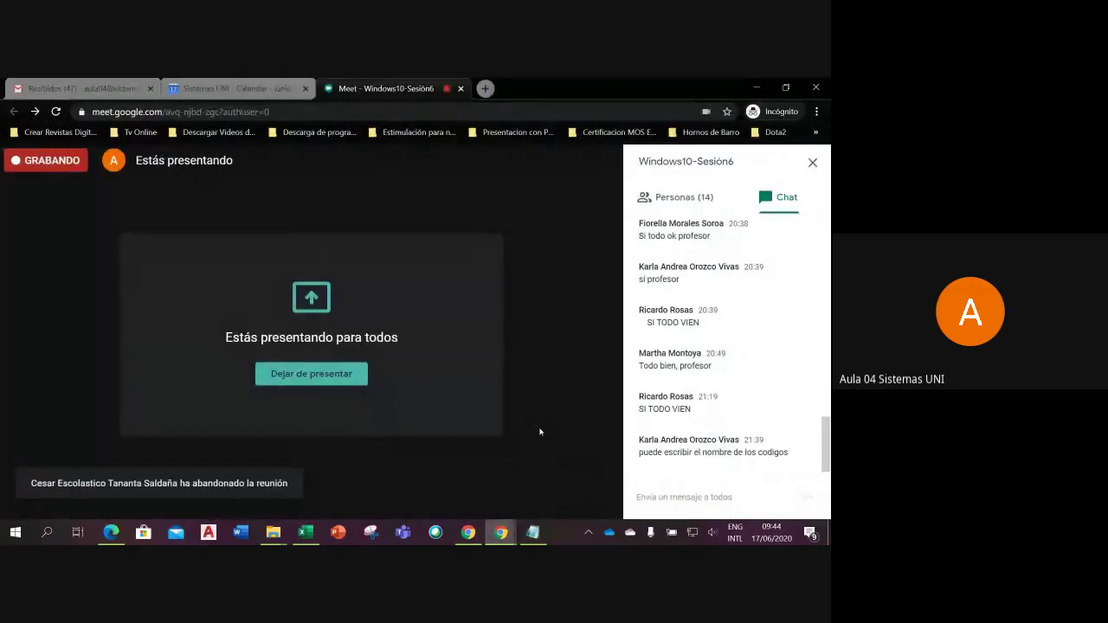
left_click(531, 533)
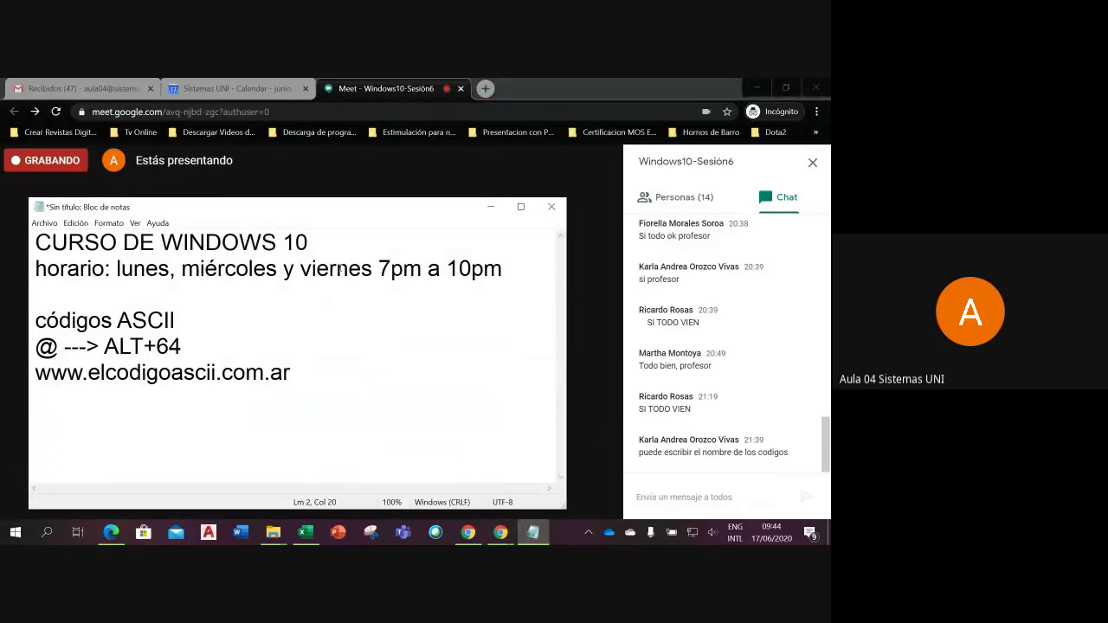
Add a new line with the accented vowels "áéíóú" below the web address in the note
left_click(313, 368)
key("Return")
type("áéí")
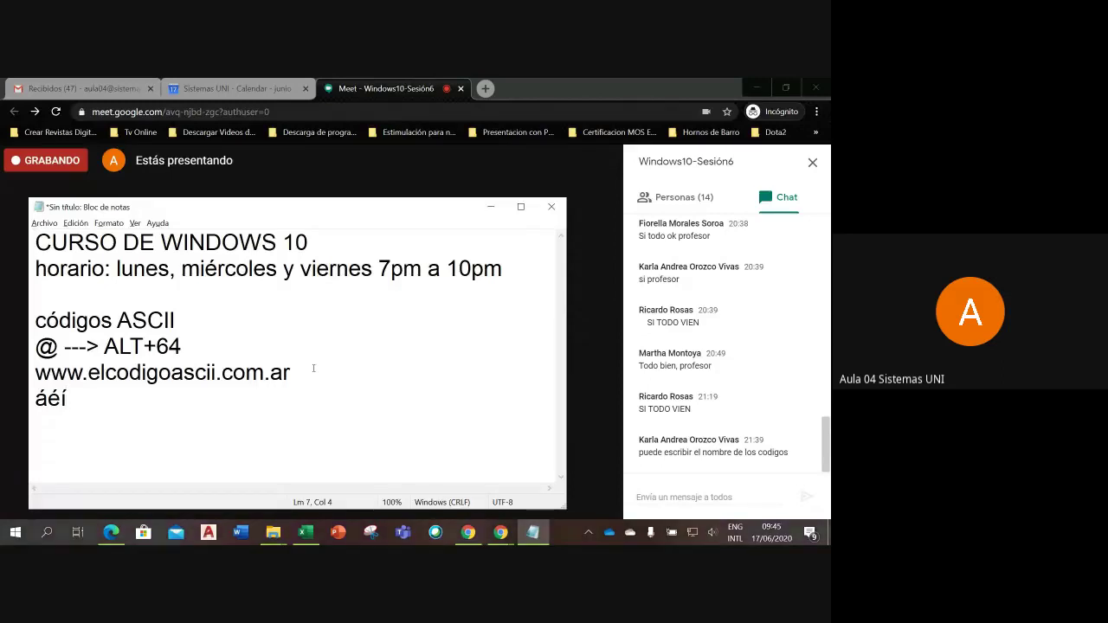
type("óú")
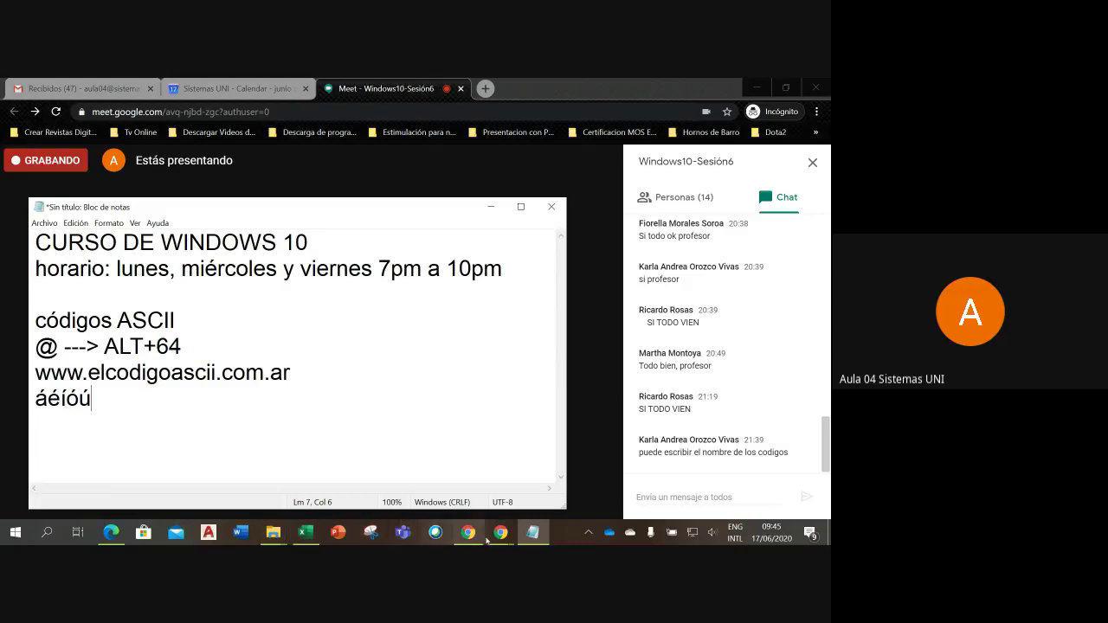
Switch to the ASCII website in Chrome and examine its control, printable, extended and themed character tables
mouse_move(493, 538)
mouse_move(512, 437)
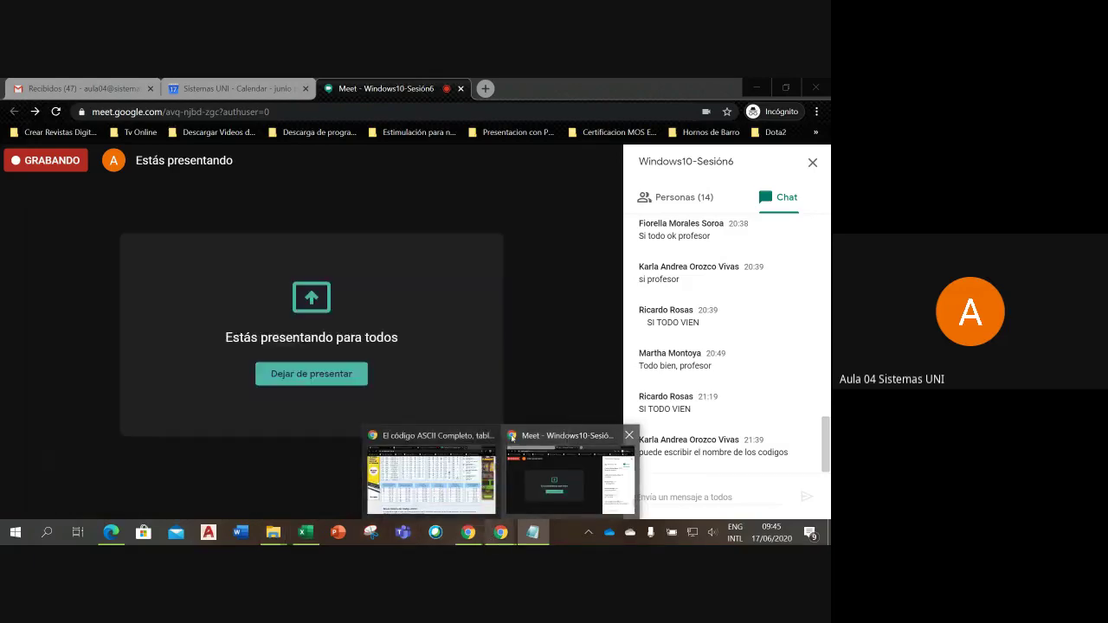
left_click(431, 471)
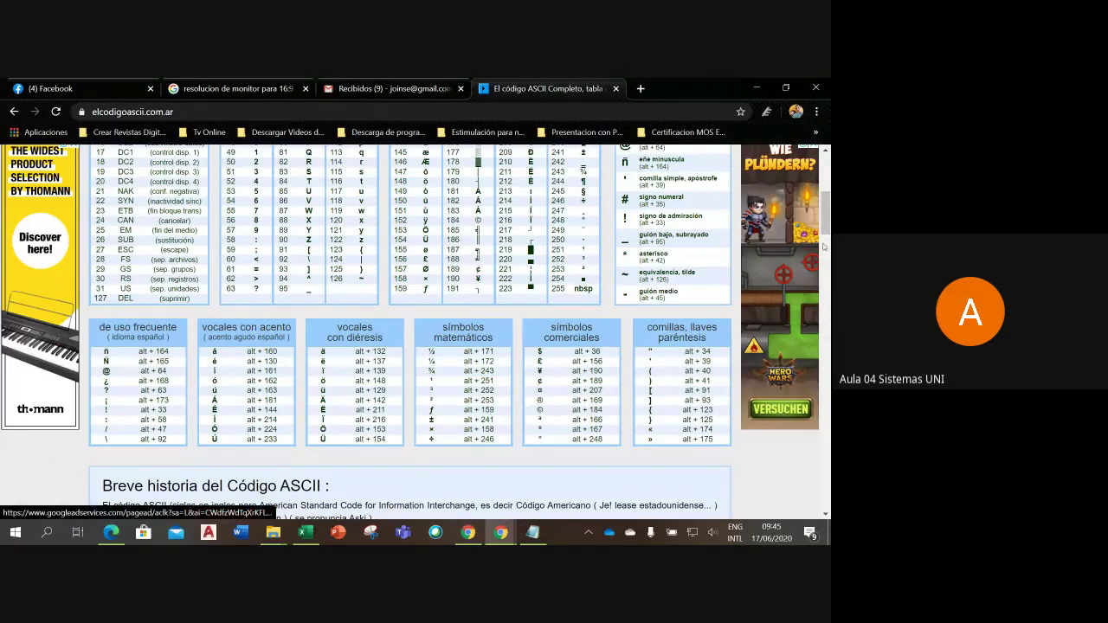
scroll(825, 231, "up", 3)
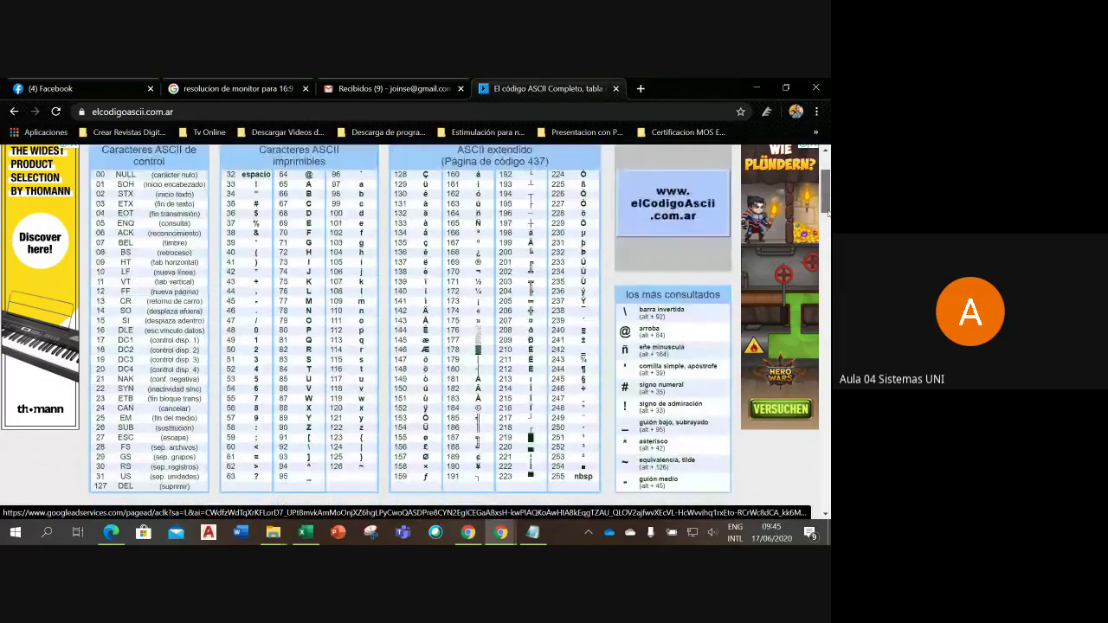
scroll(826, 231, "down", 4)
scroll(826, 231, "up", 4)
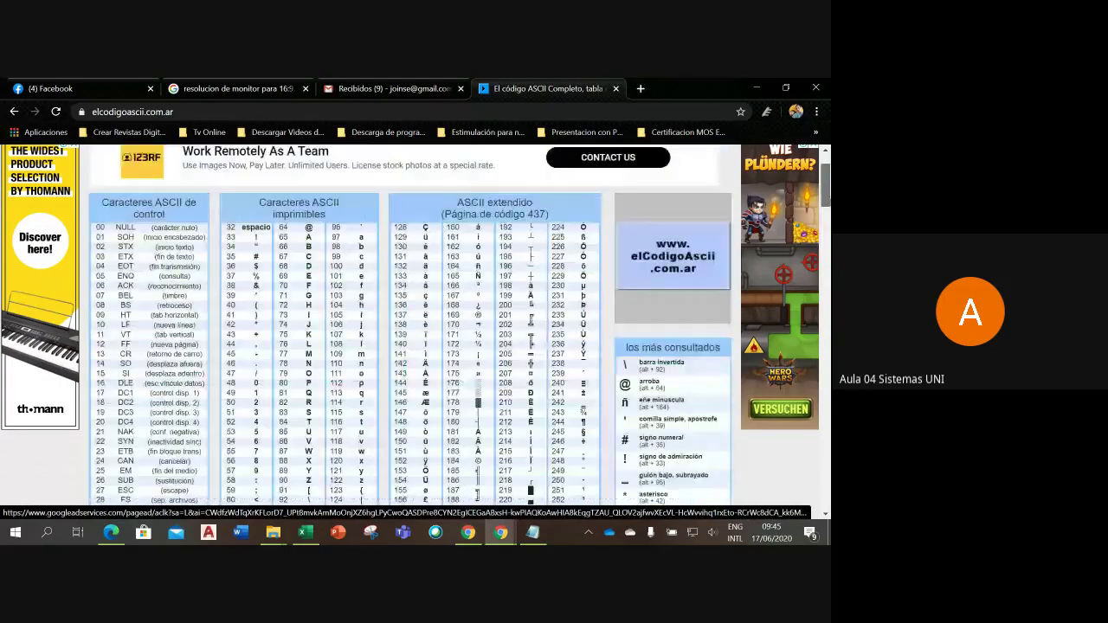
scroll(825, 229, "down", 3)
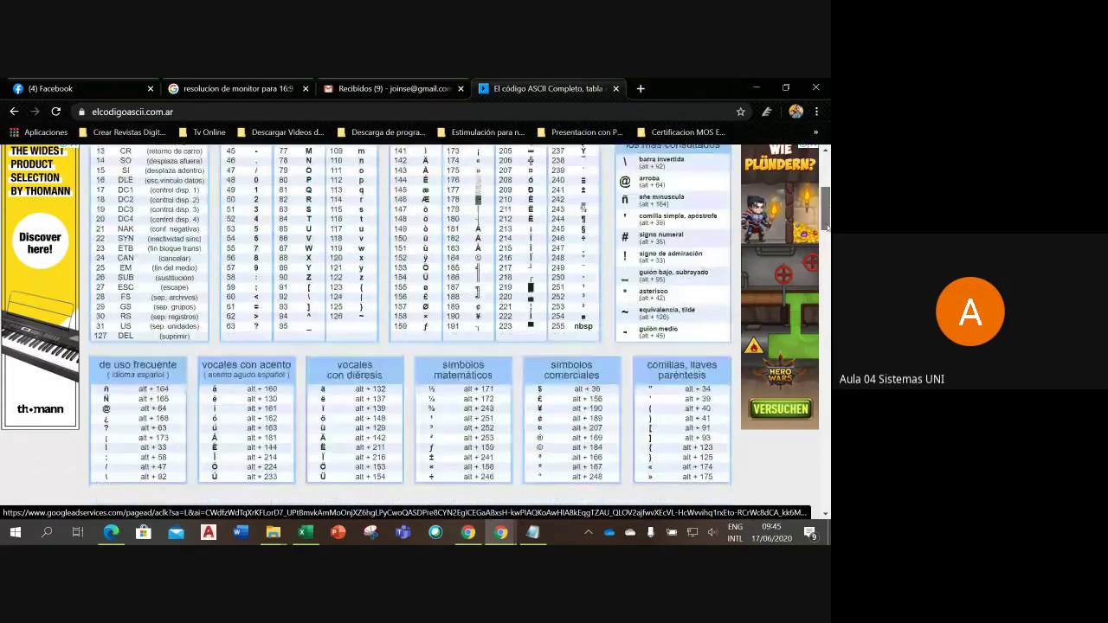
scroll(826, 227, "down", 2)
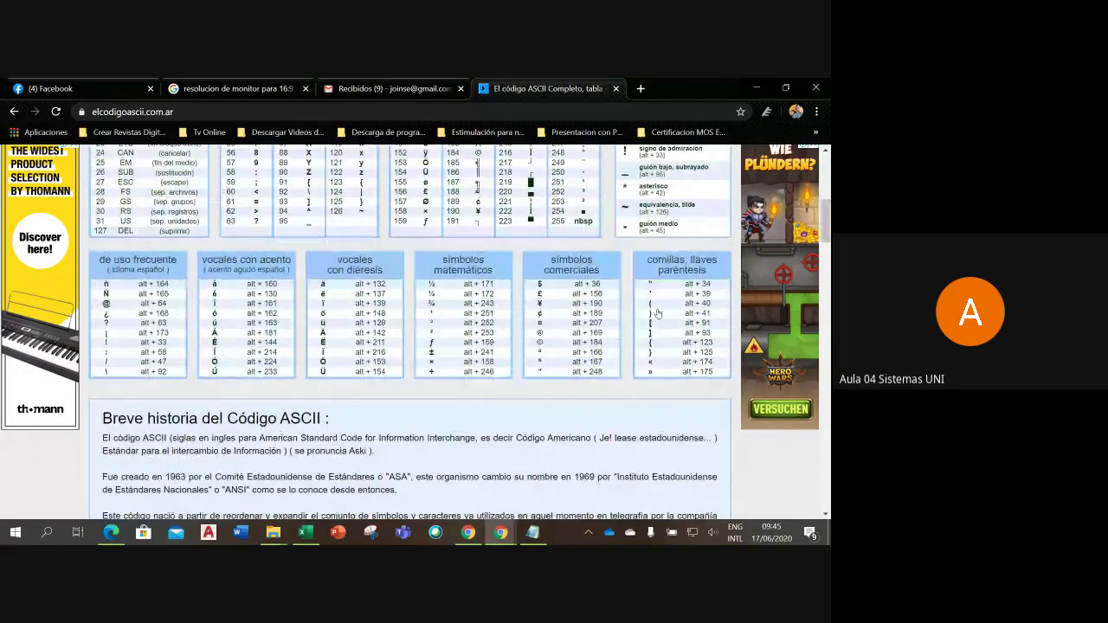
scroll(827, 234, "up", 1)
scroll(828, 238, "up", 3)
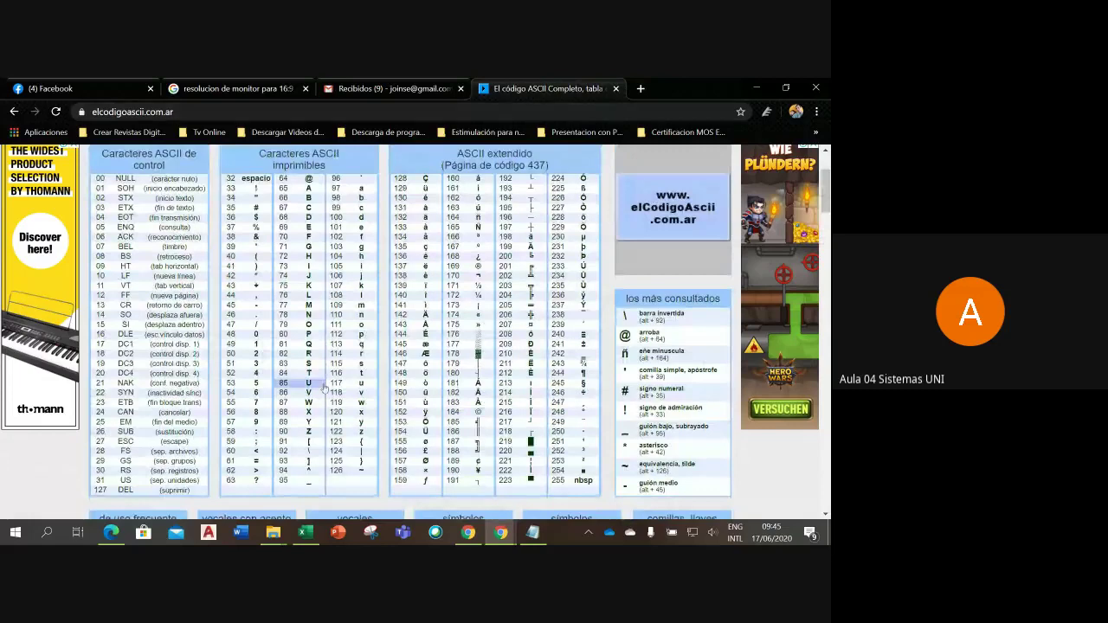
mouse_move(533, 317)
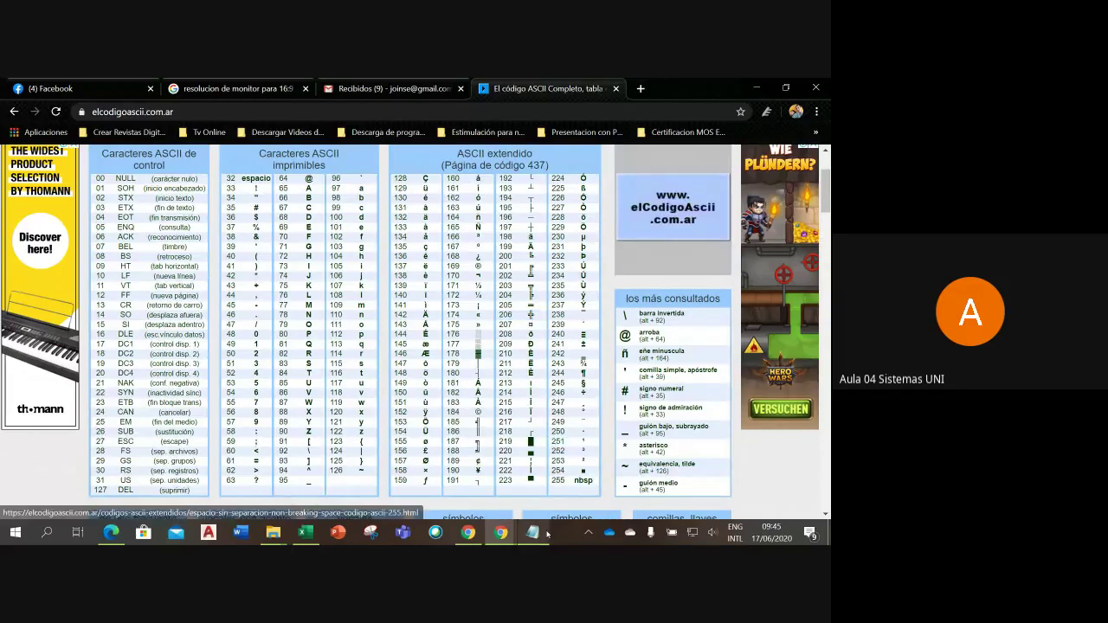
Check the accented vowels in the Notepad note, and return to the website's themed character tables
left_click(533, 532)
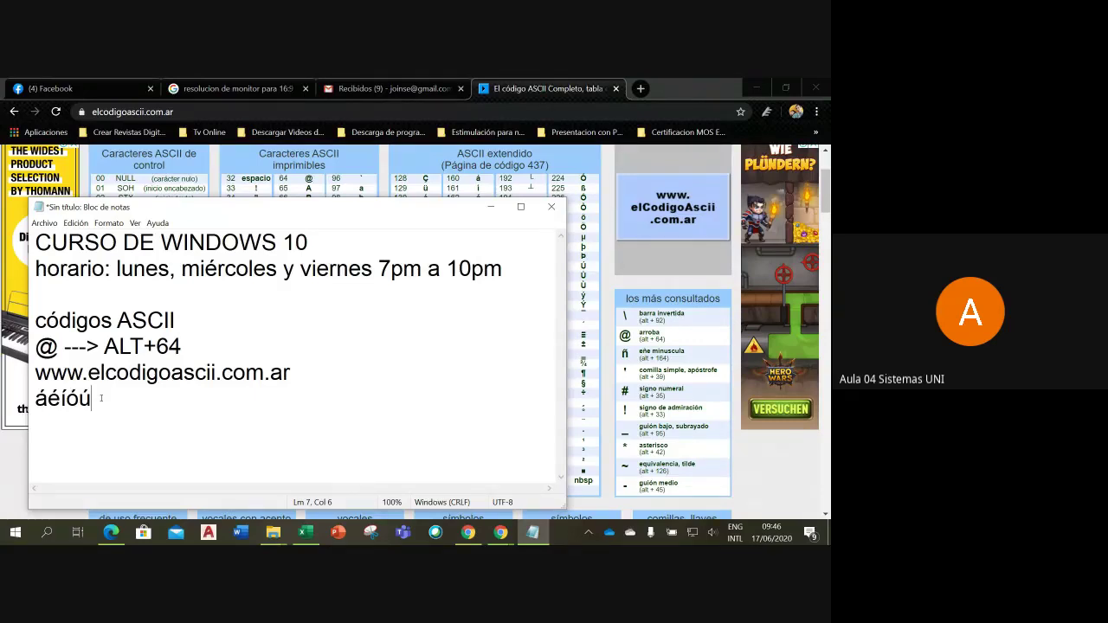
left_click(490, 211)
scroll(658, 221, "down", 3)
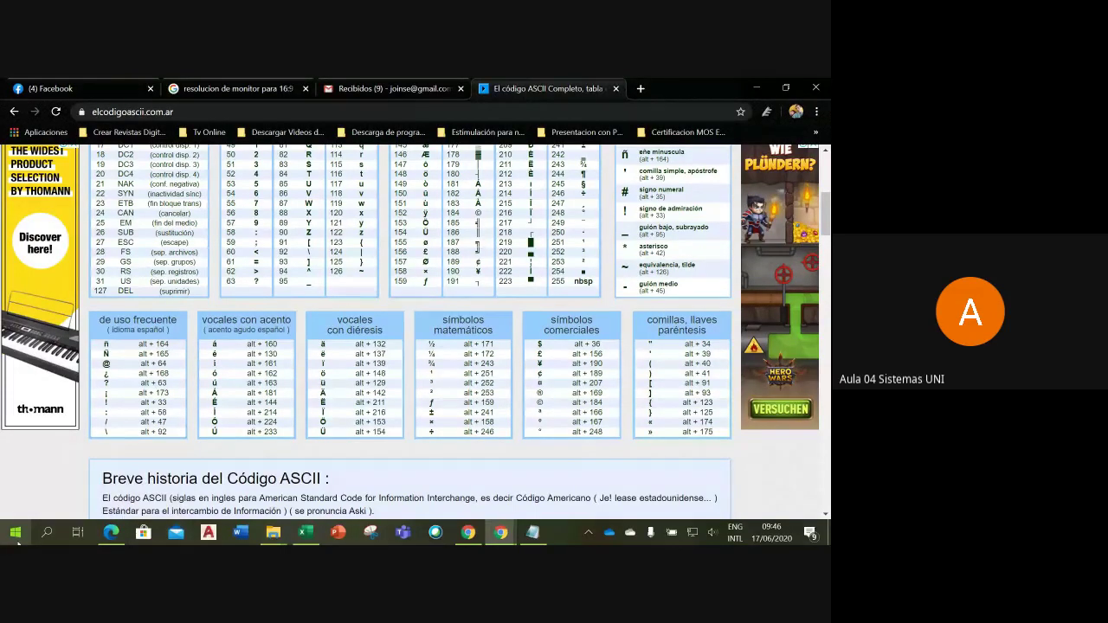
Find Herramienta Recortes by searching Windows for "re", launch it and reposition its window slightly over the ASCII page
left_click(47, 533)
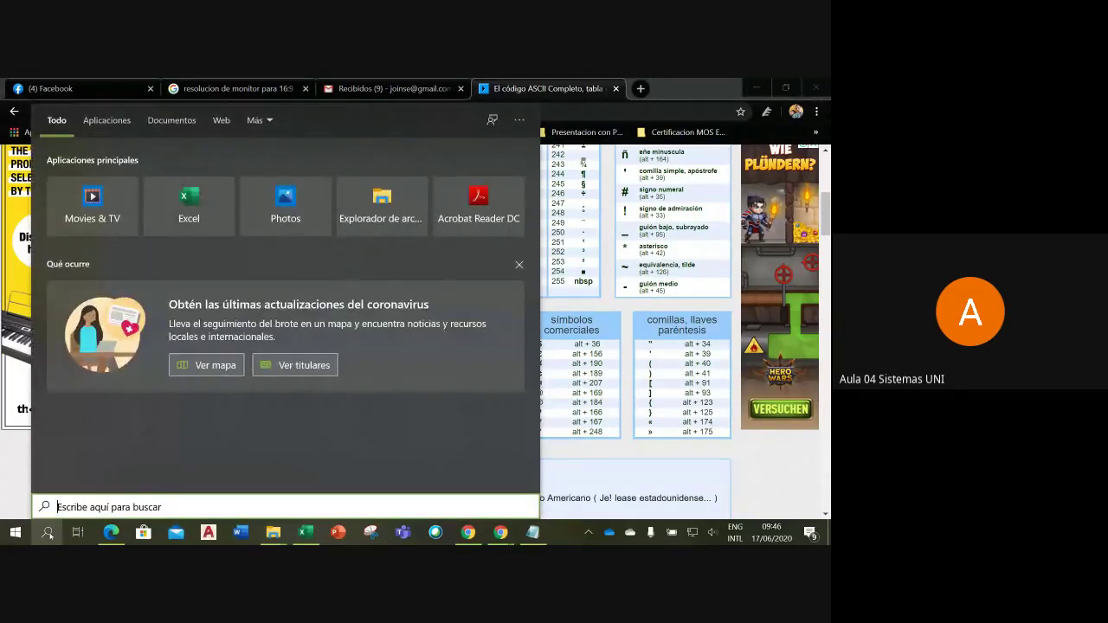
type("re")
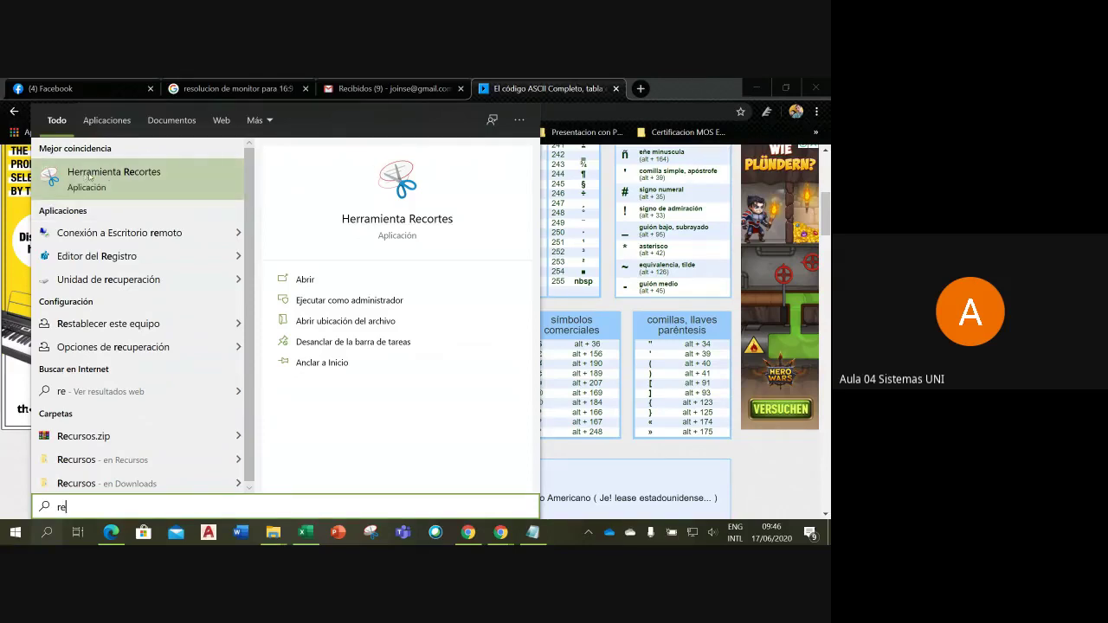
left_click(141, 176)
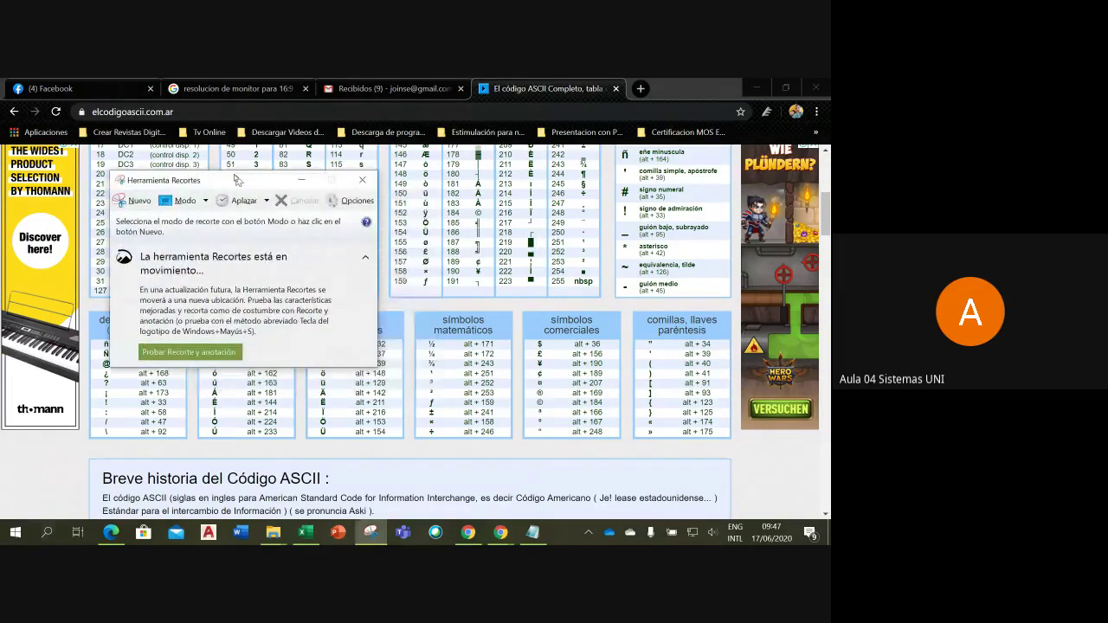
left_click_drag(237, 179, 210, 169)
Check the Google Meet session chat, and bring Herramienta Recortes back in front of the ASCII website
mouse_move(500, 532)
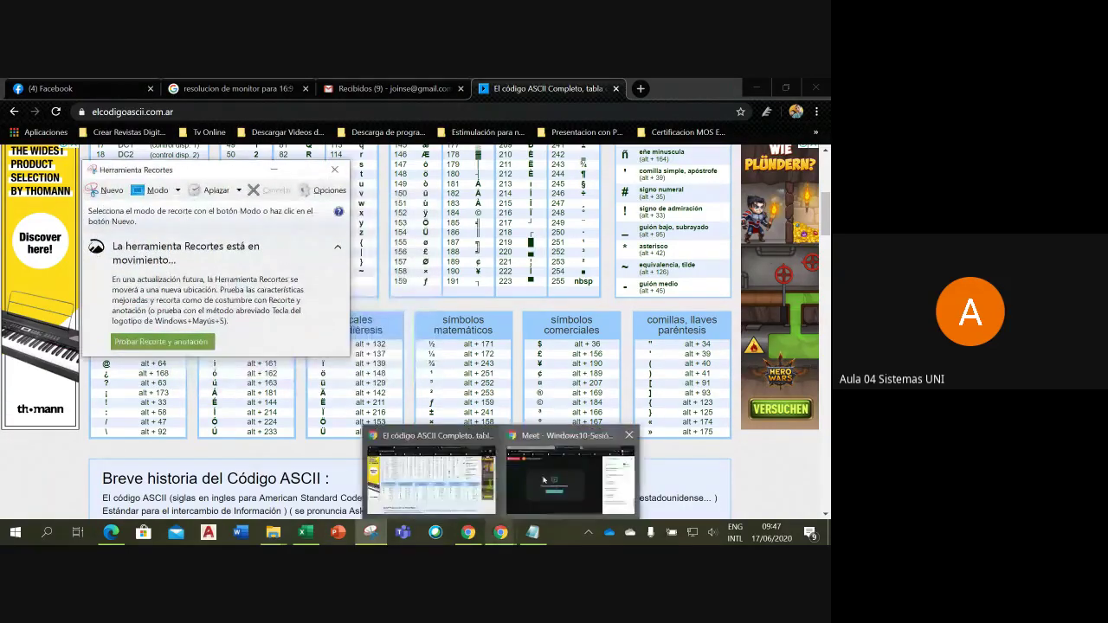
left_click(564, 443)
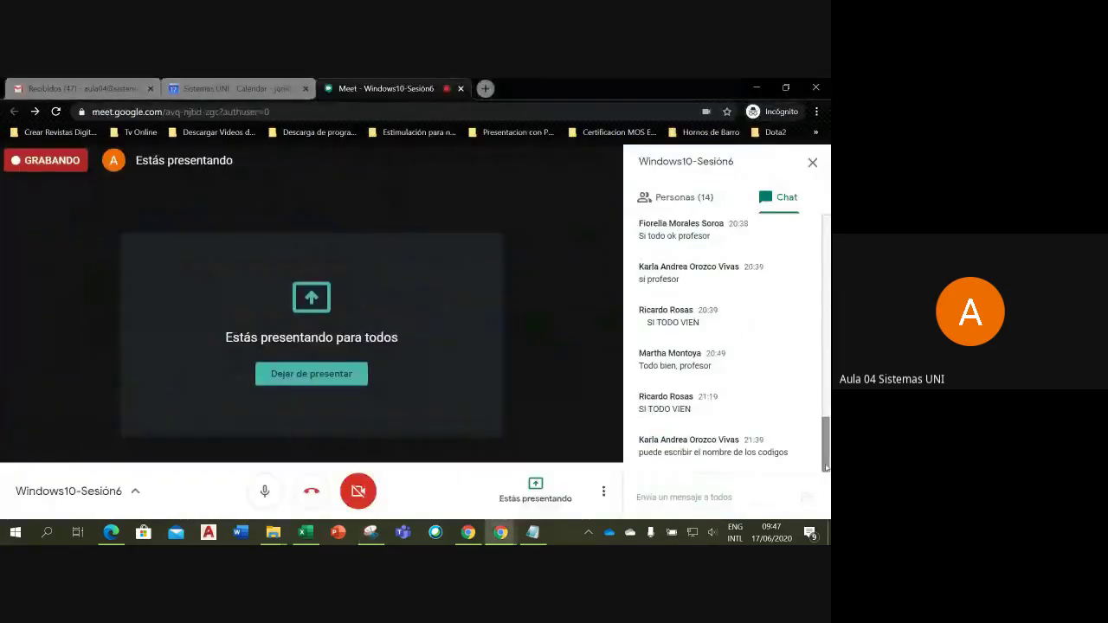
left_click(501, 532)
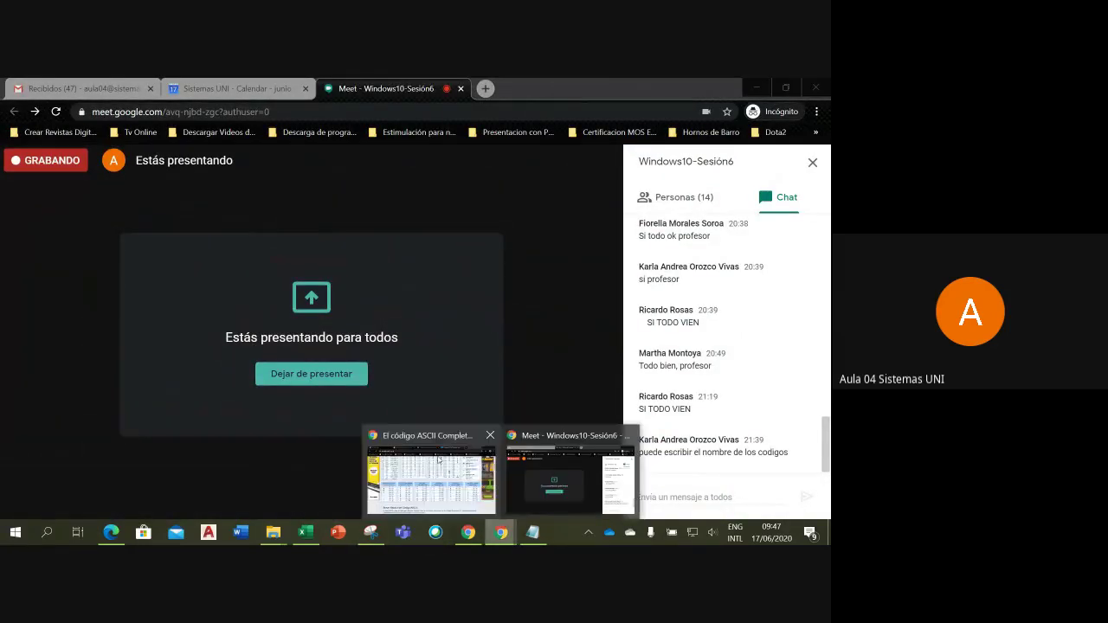
left_click(433, 443)
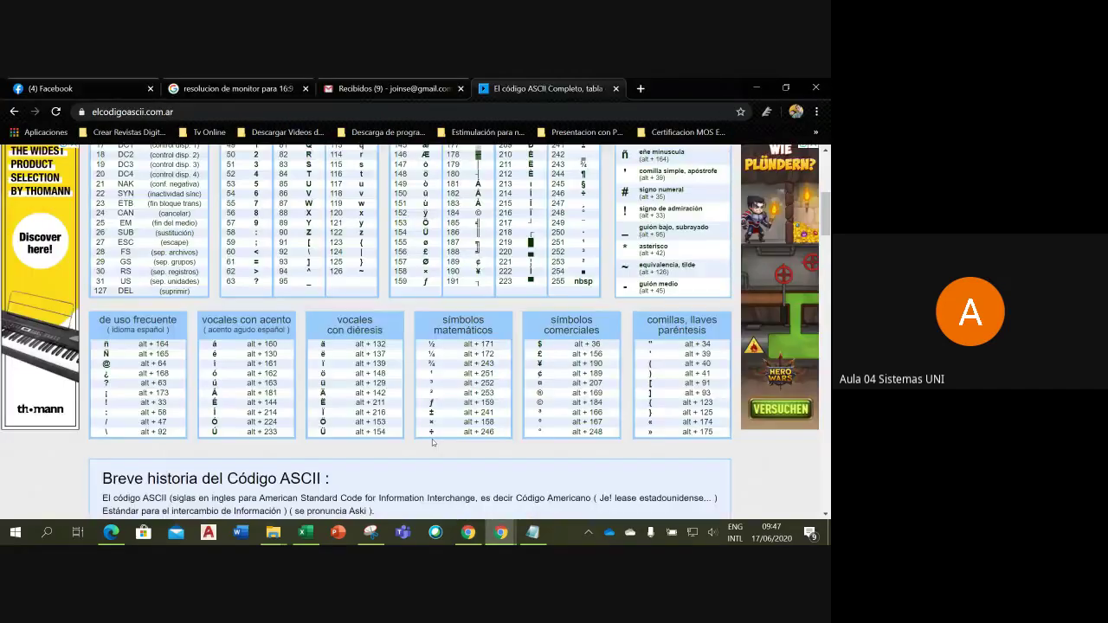
left_click(370, 532)
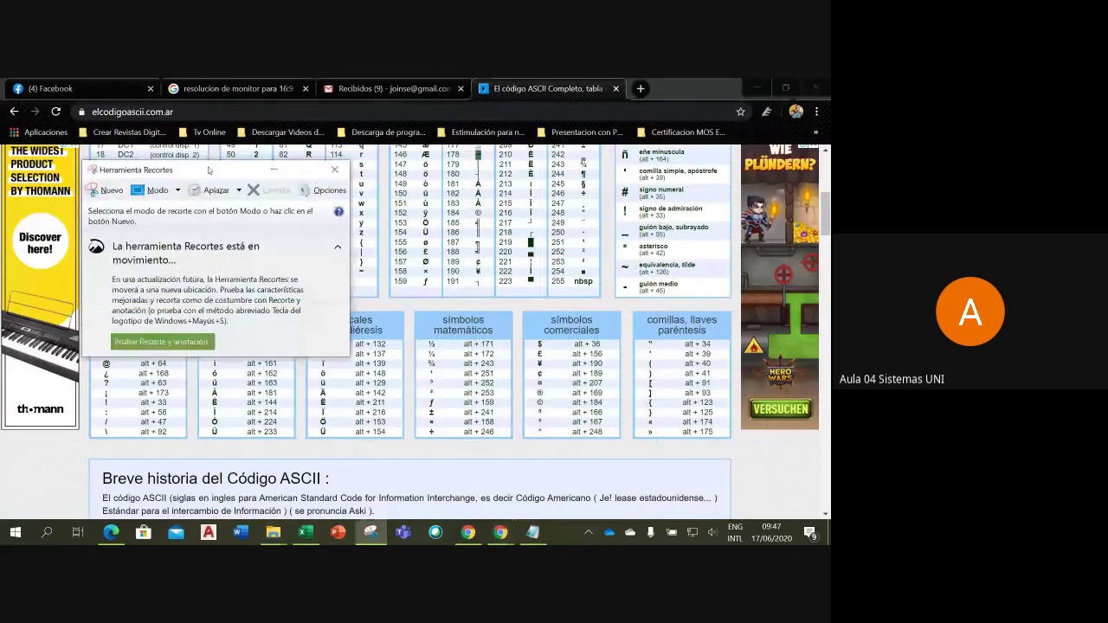
Move the Herramienta Recortes window over the extended ASCII table, review its available snip modes and return to the web page
left_click_drag(213, 154, 577, 175)
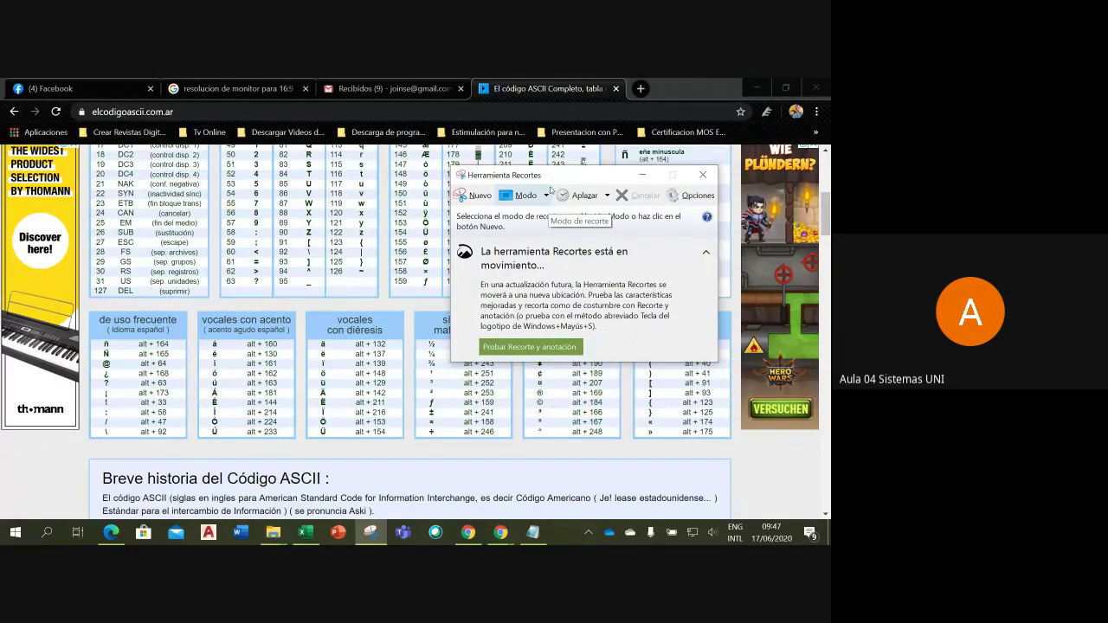
left_click(547, 196)
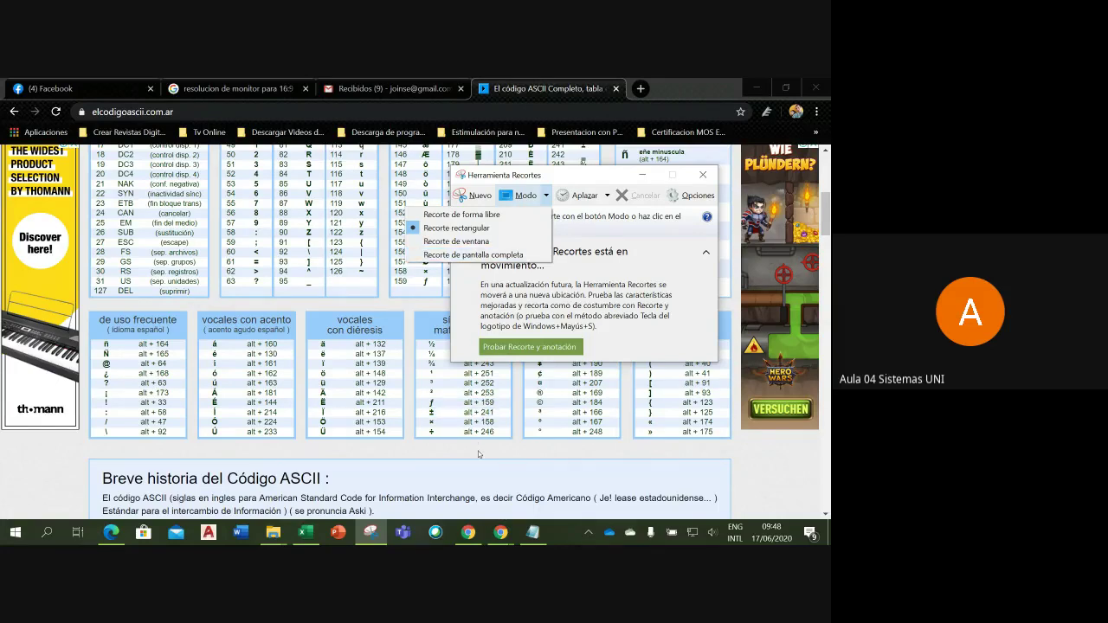
left_click(477, 453)
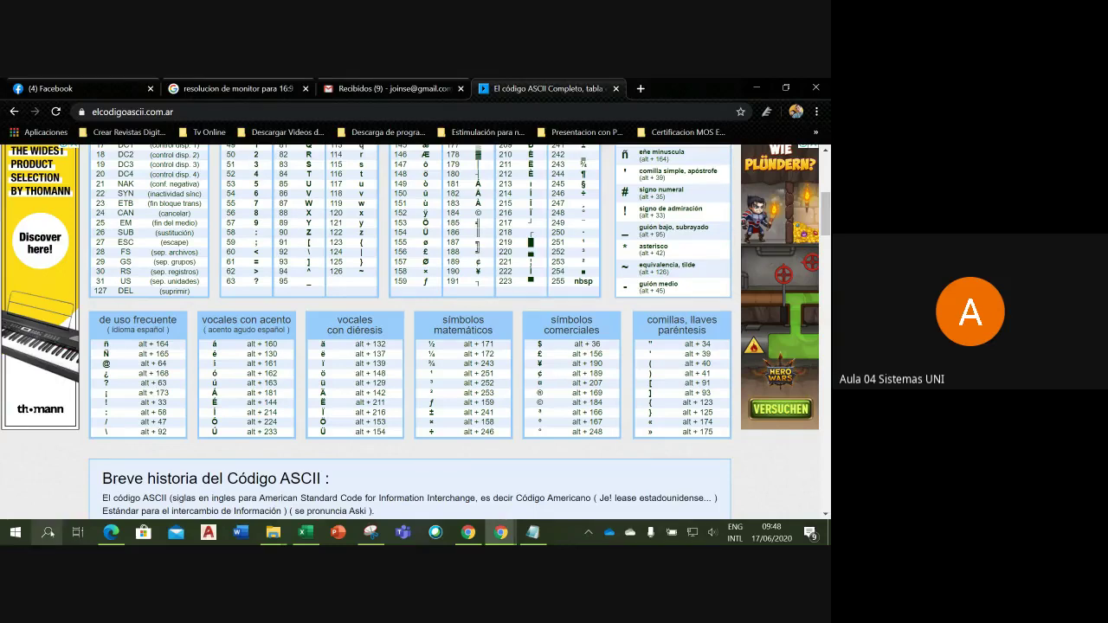
Find Calculator by searching Windows for "cal", launch it and place its window over the left part of the ASCII page
left_click(47, 531)
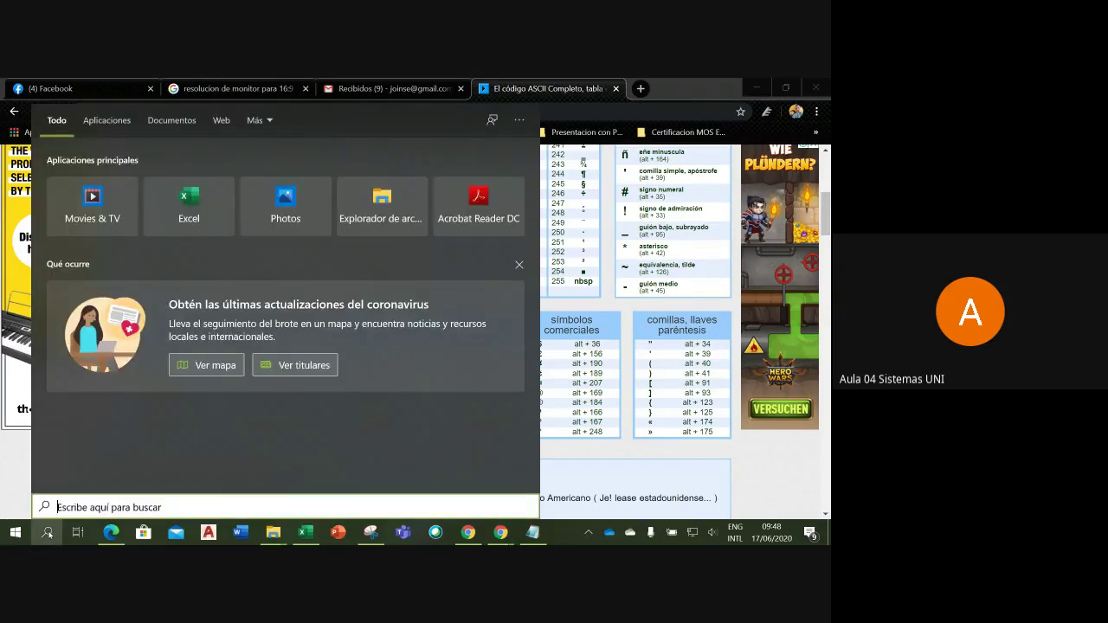
type("ca")
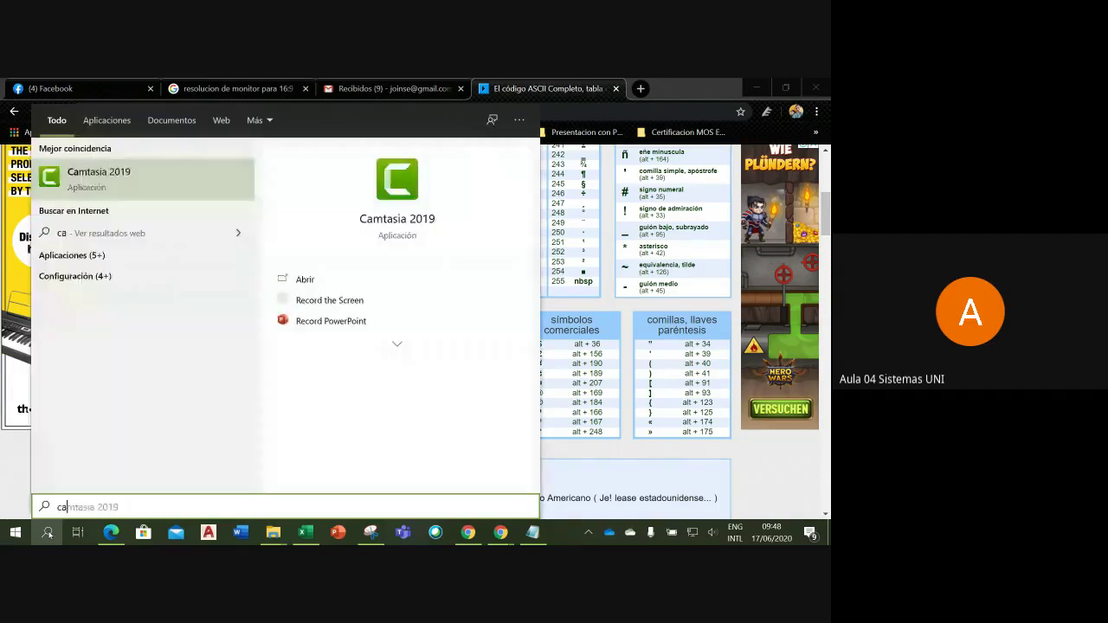
type("l")
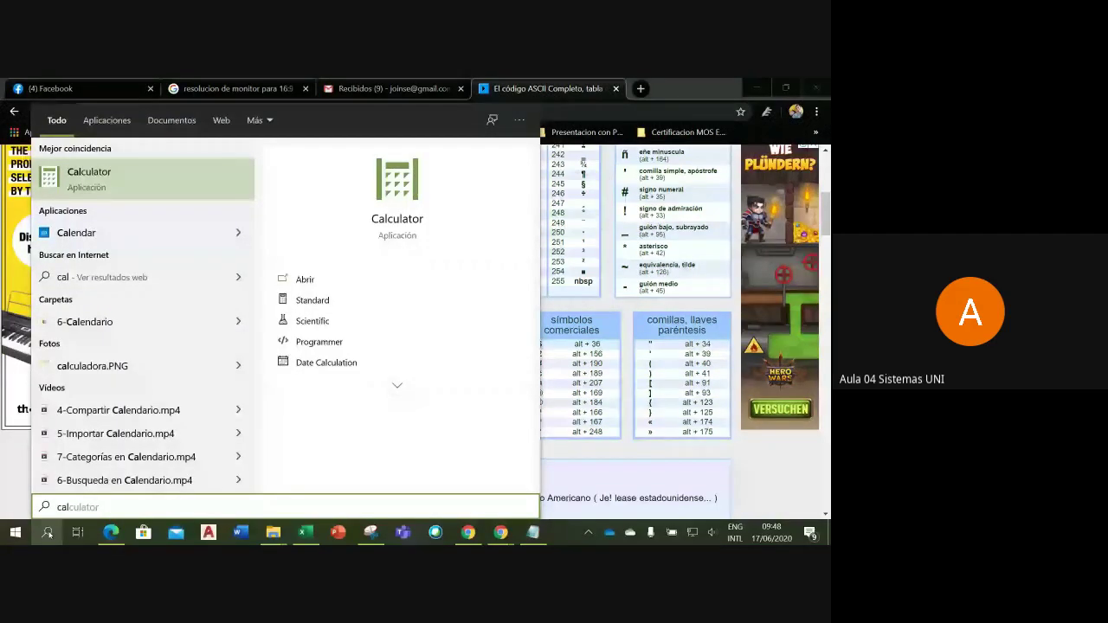
left_click(76, 177)
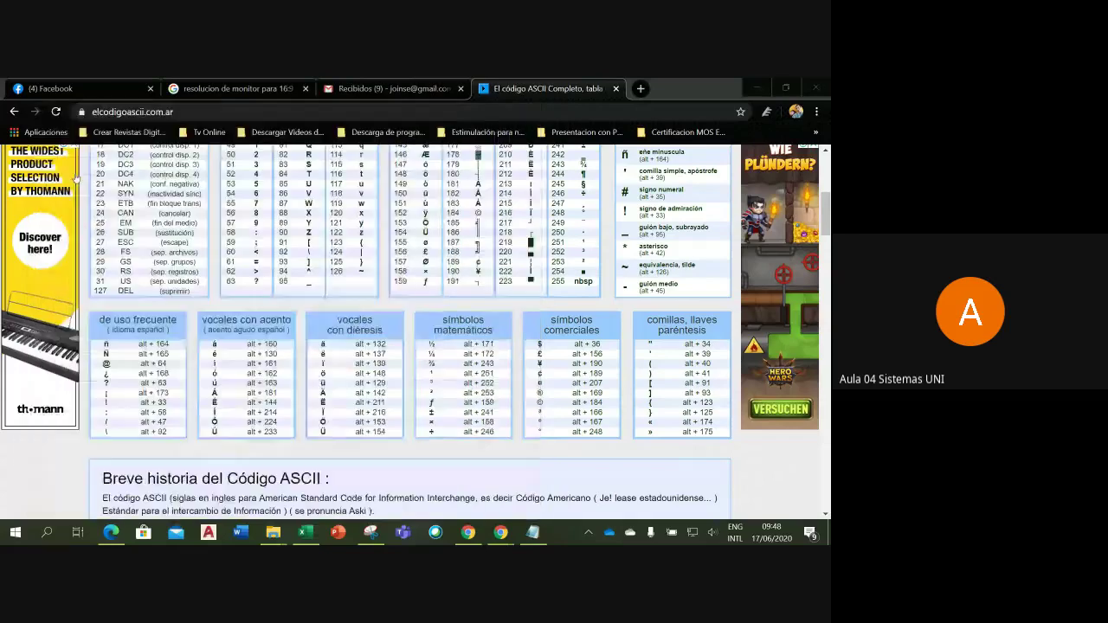
left_click_drag(362, 173, 177, 135)
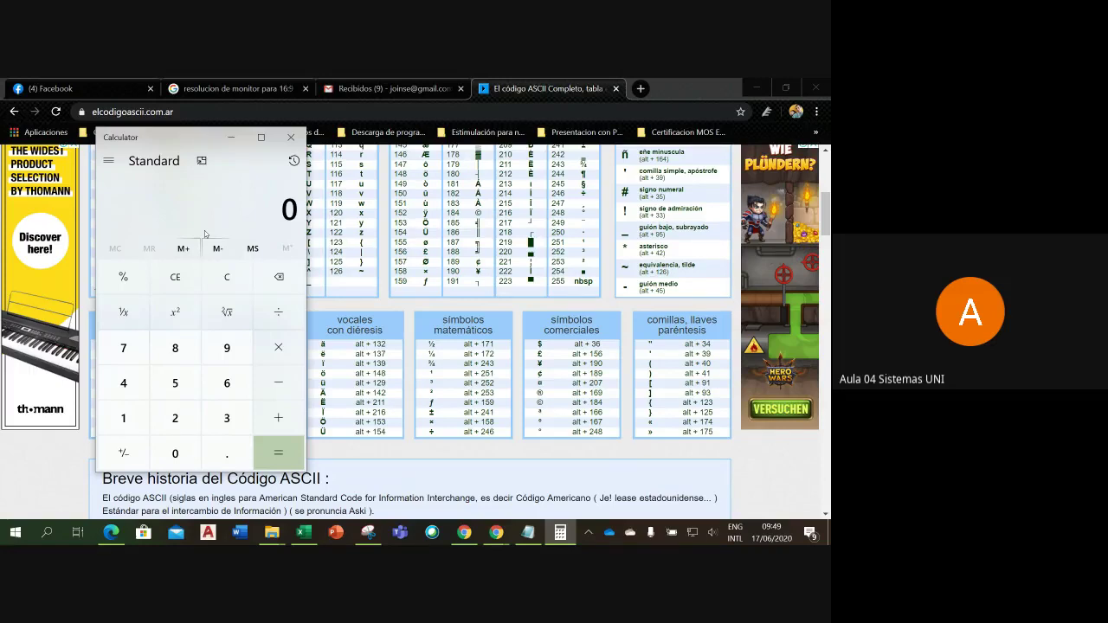
Capture the Calculator window in Herramienta Recortes with the Recorte de ventana mode, and move the resulting snip beside Calculator
left_click(372, 539)
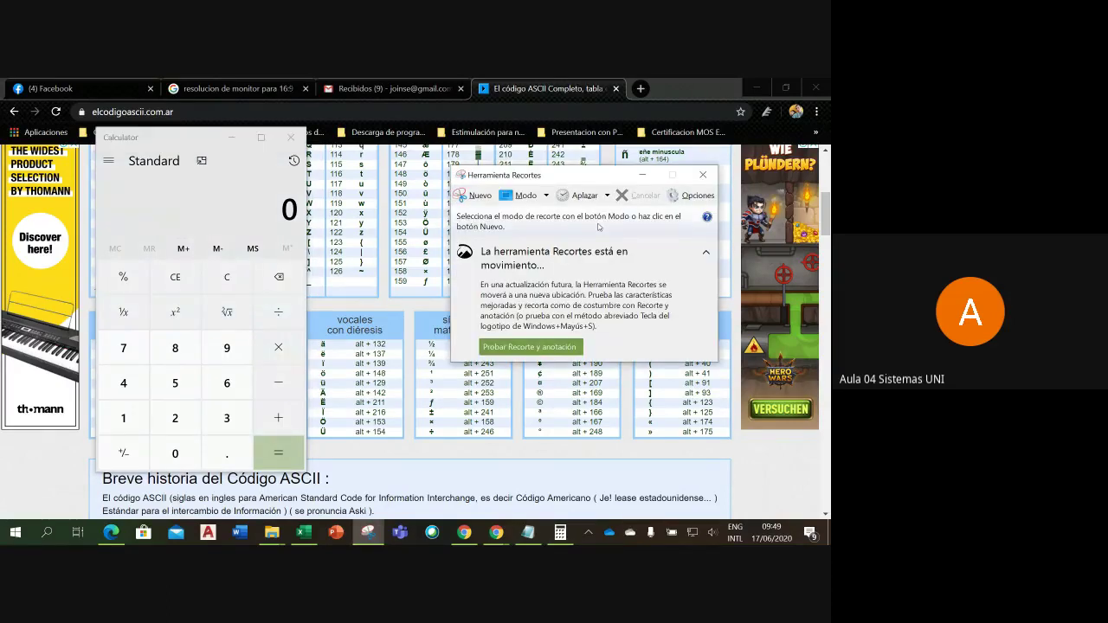
left_click(545, 196)
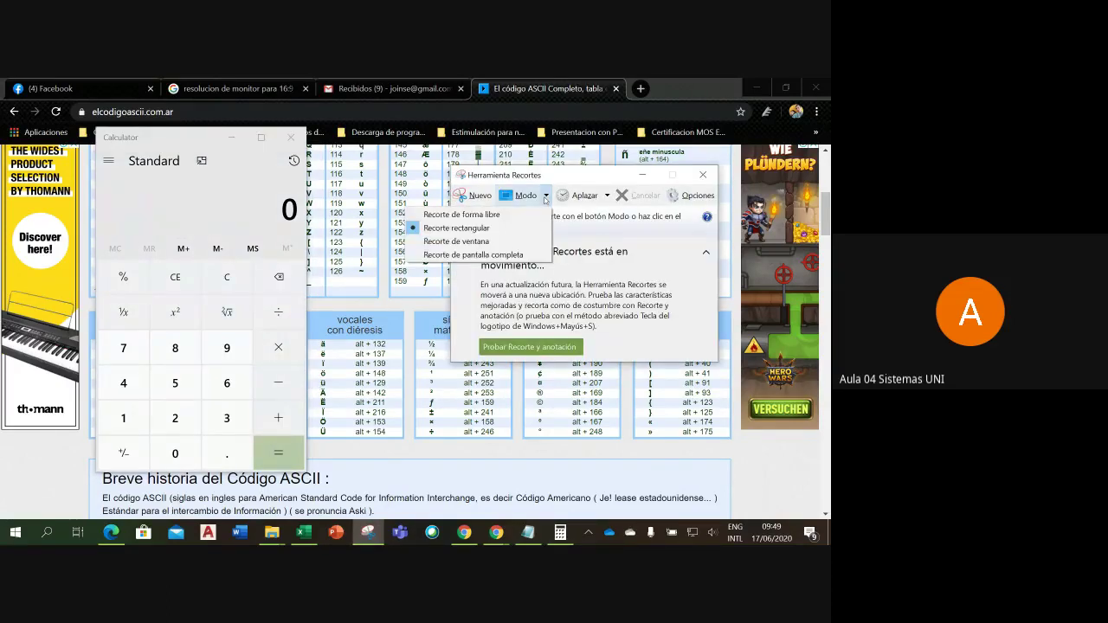
left_click(482, 243)
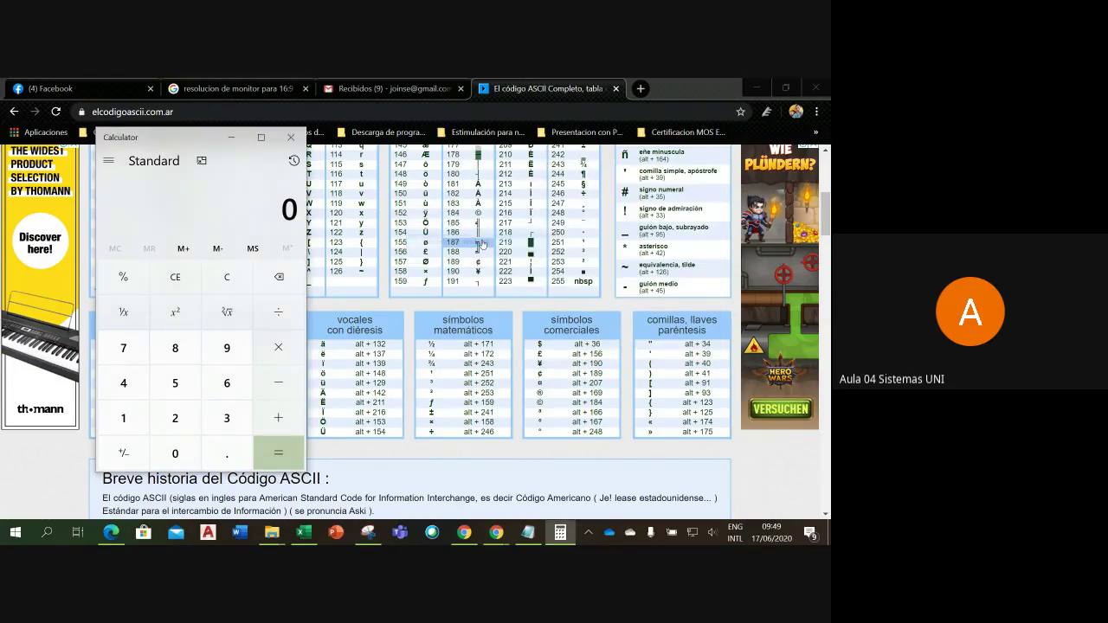
key("Escape")
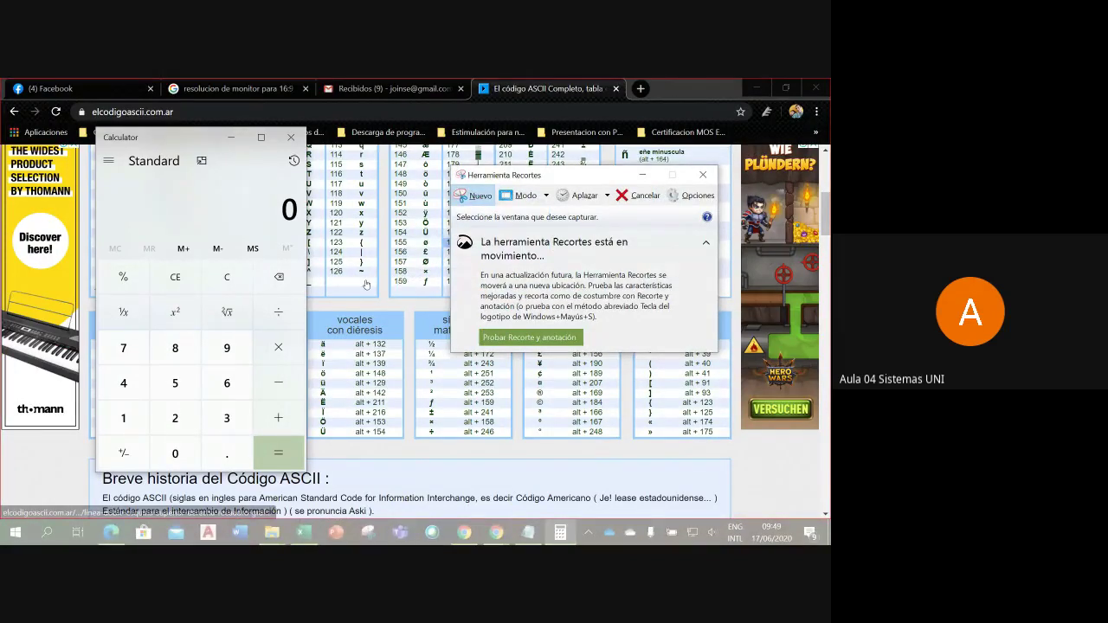
key("ctrl+n")
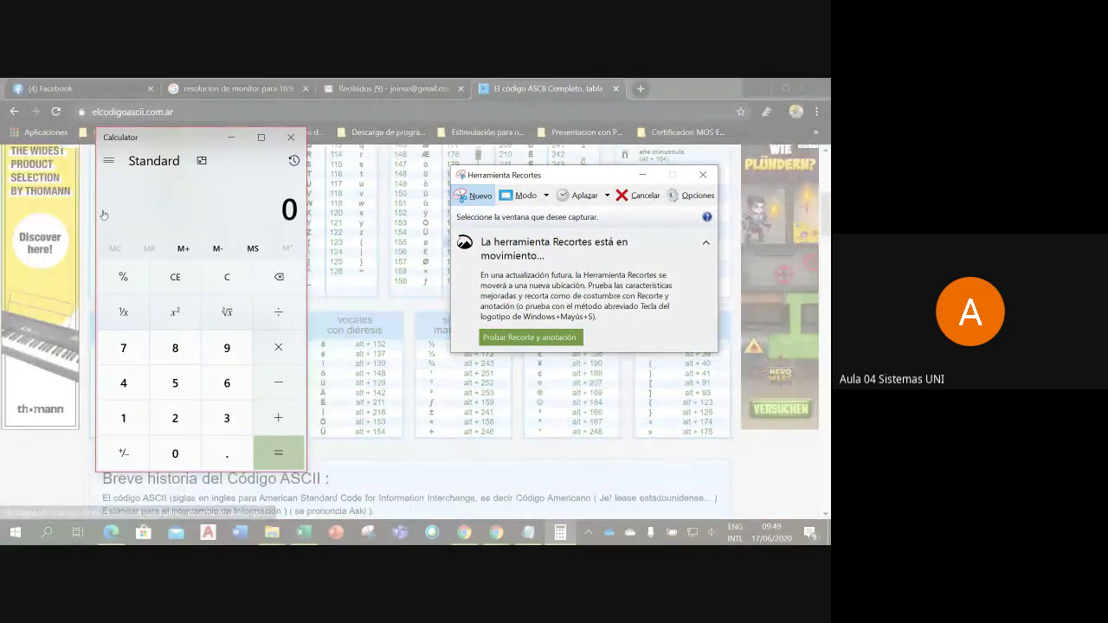
key("Escape")
key("ctrl+n")
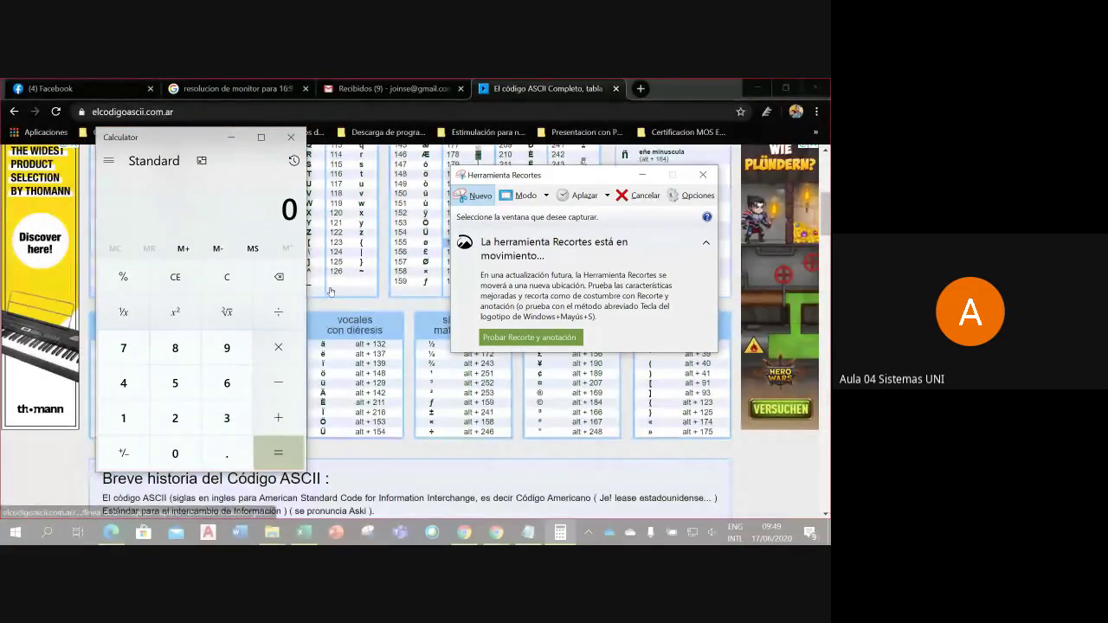
key("ctrl+n")
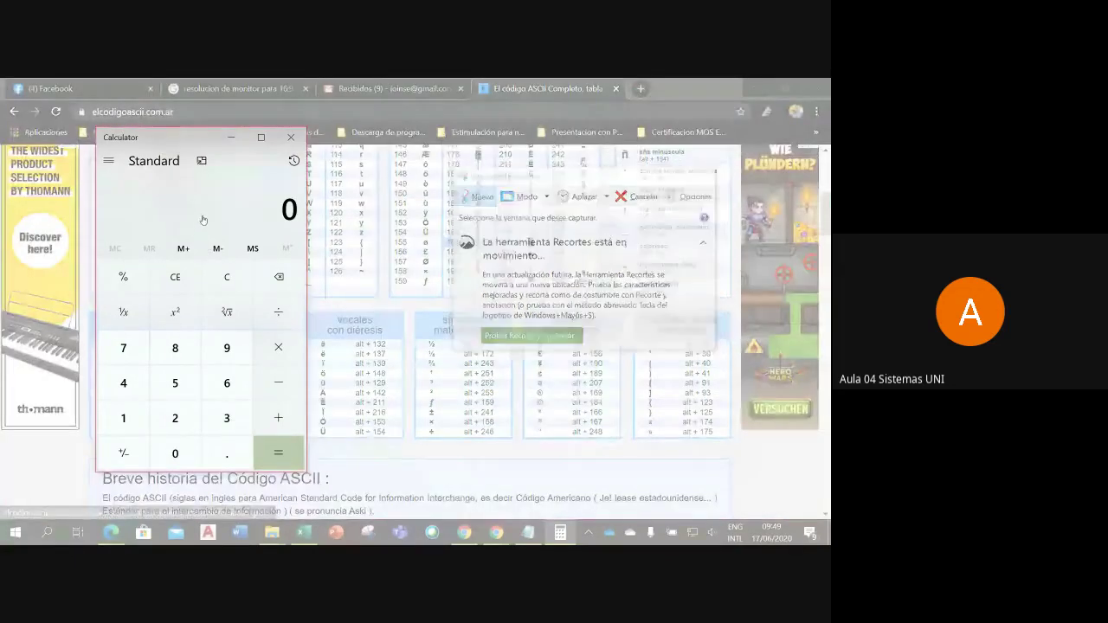
left_click(203, 220)
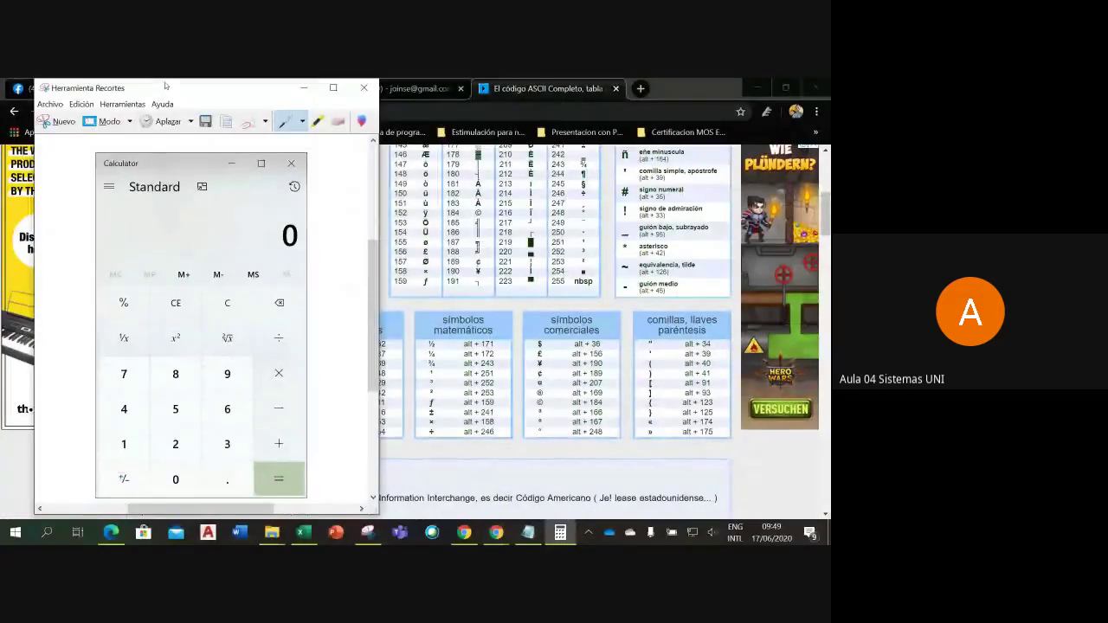
left_click_drag(165, 84, 434, 102)
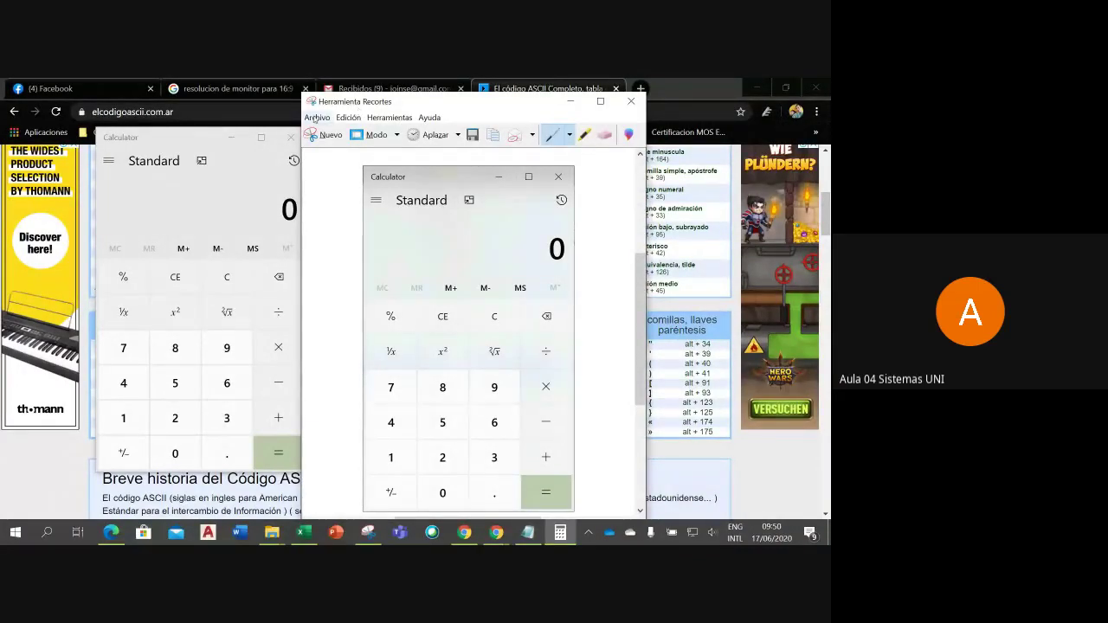
Save the Calculator snip as a JPEG file named calculadora in the Imágenes folder
left_click(315, 118)
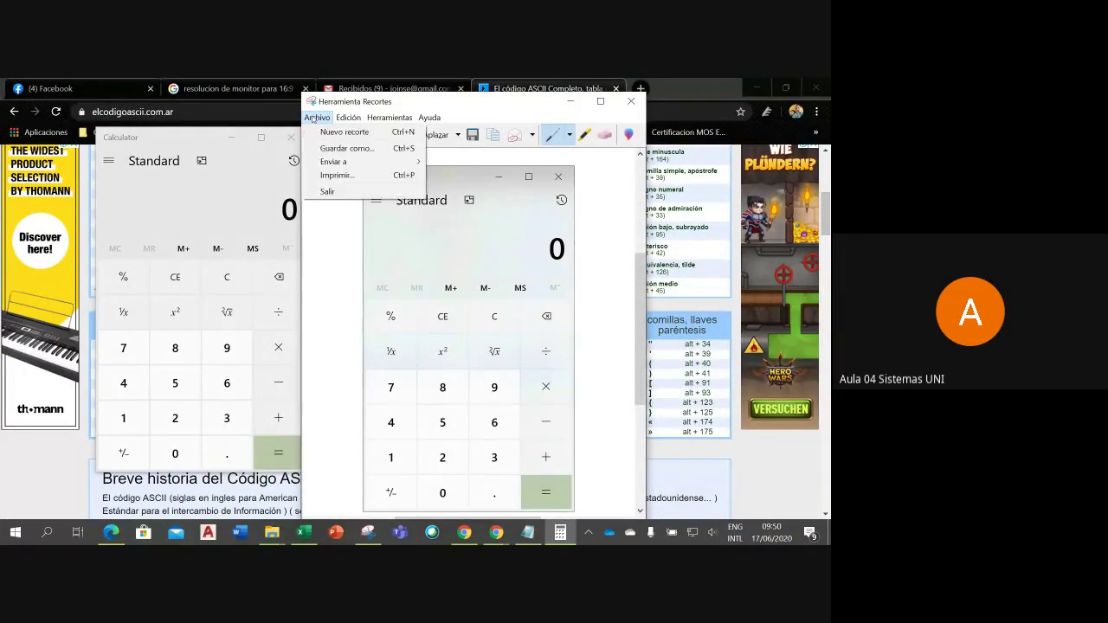
left_click(352, 155)
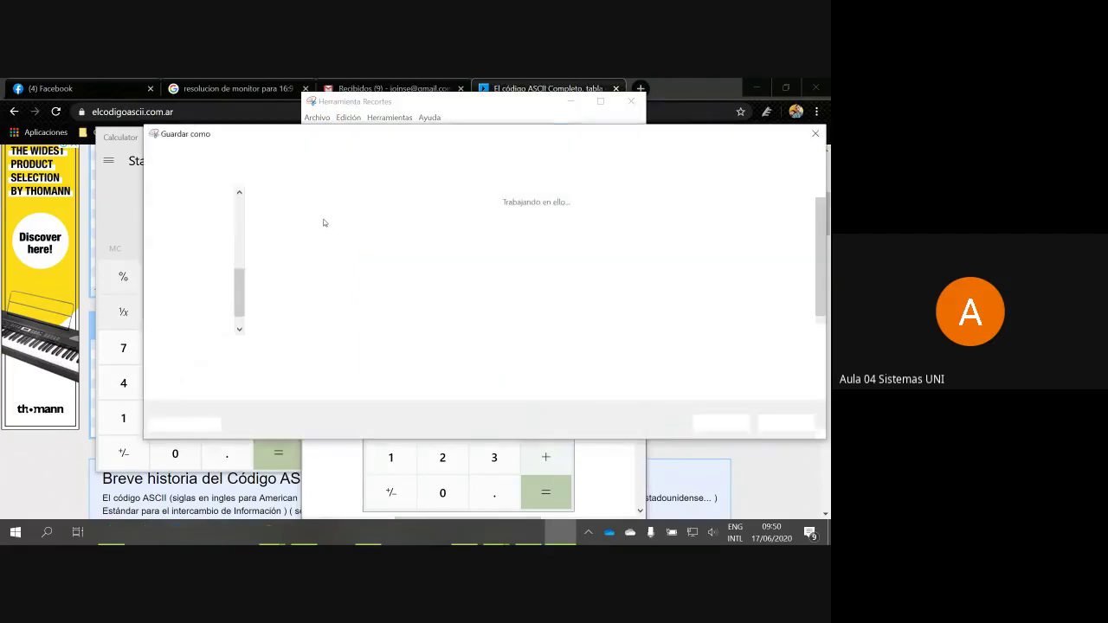
left_click(193, 240)
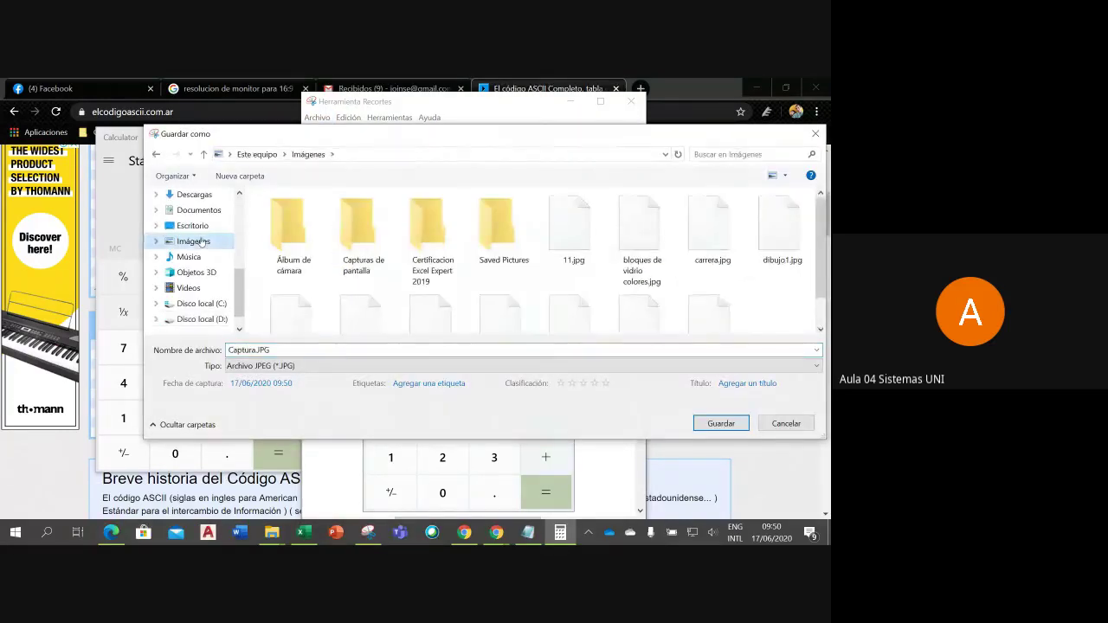
left_click(276, 350)
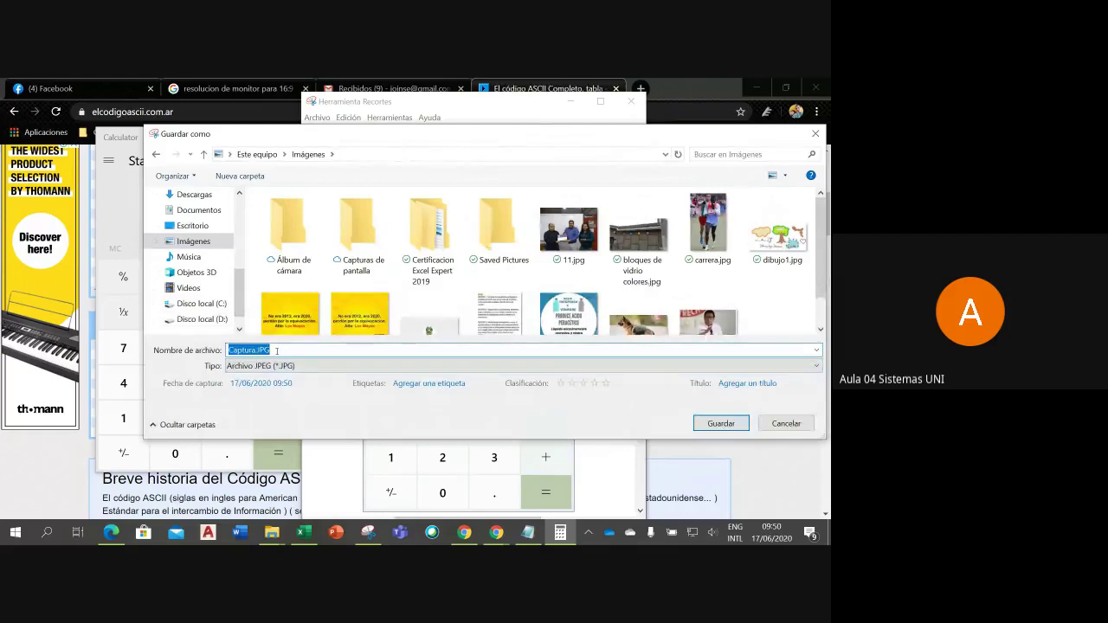
type("calcu")
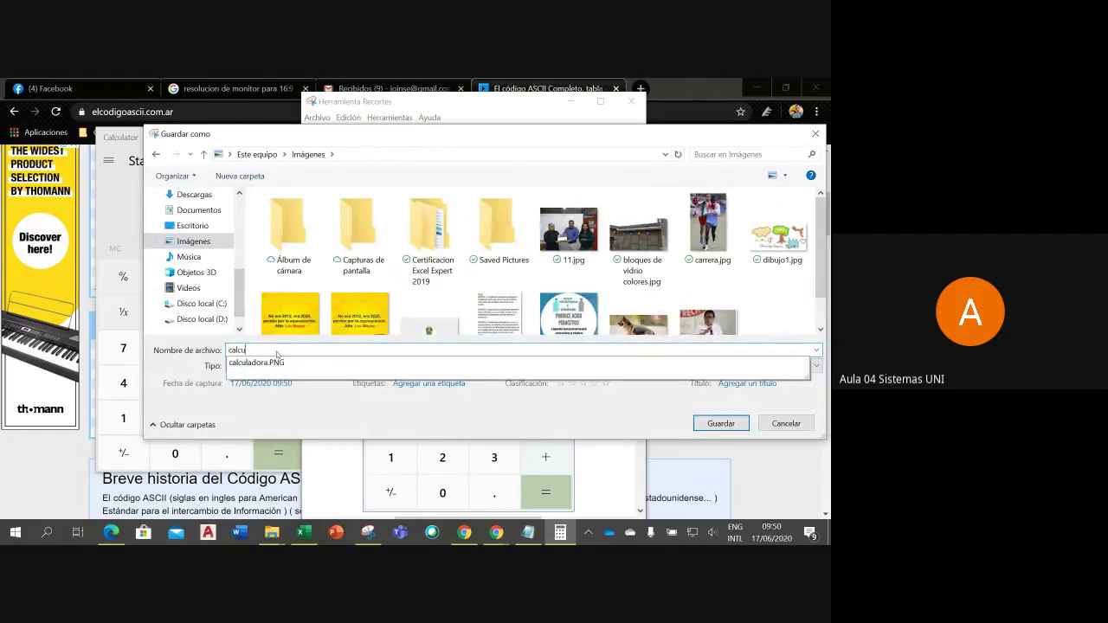
type("ladora")
left_click(316, 394)
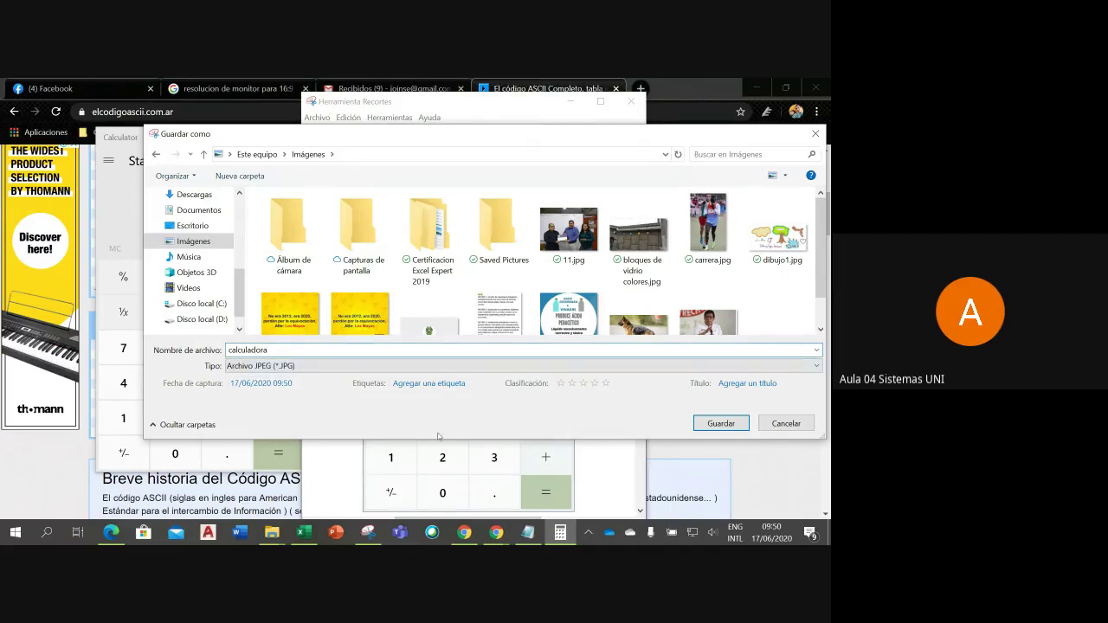
left_click(721, 423)
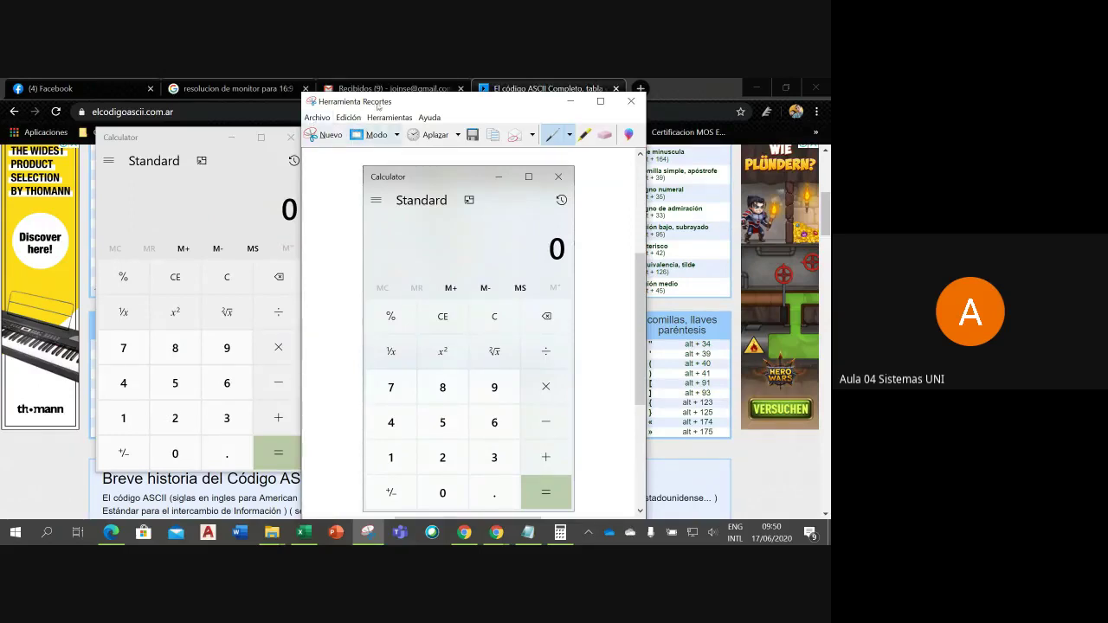
Set the snip mode to Recorte rectangular, and close the Calculator window
left_click(397, 134)
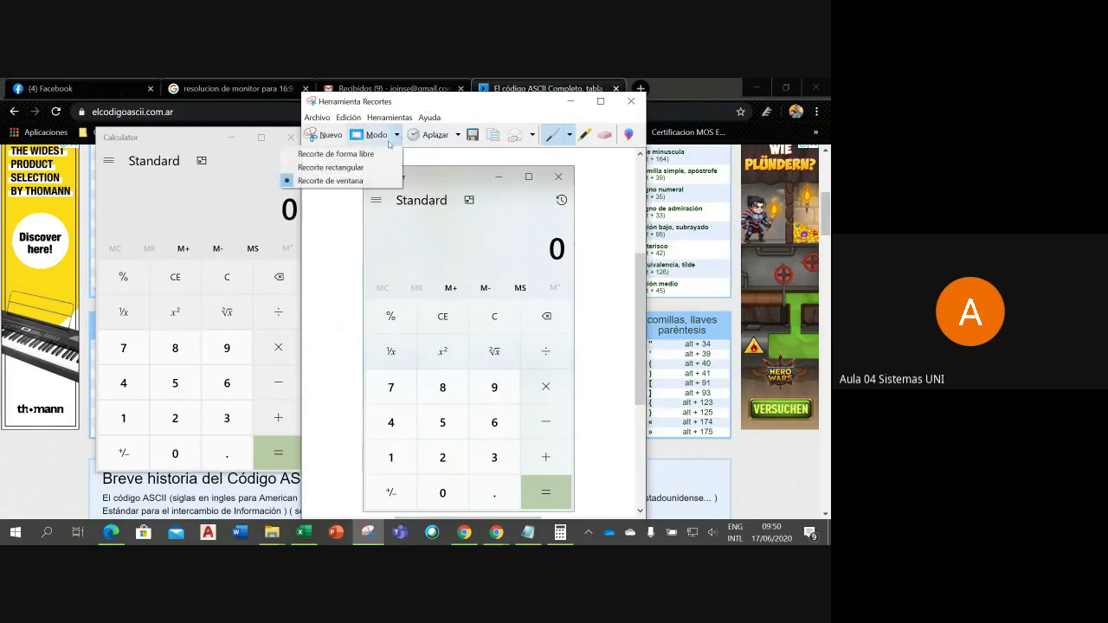
left_click(348, 167)
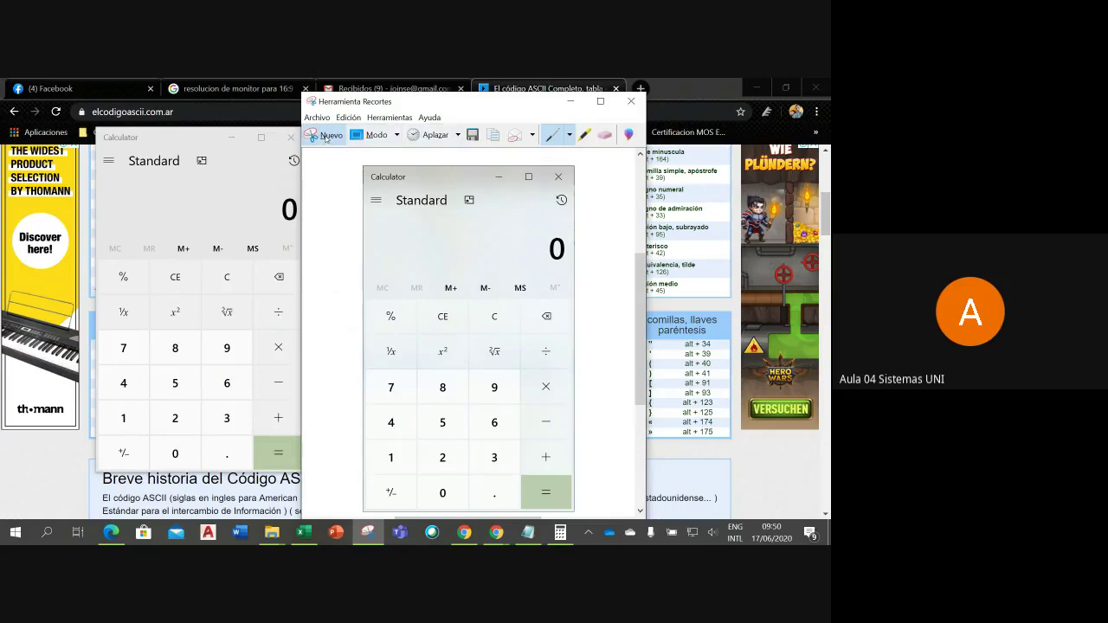
left_click(327, 136)
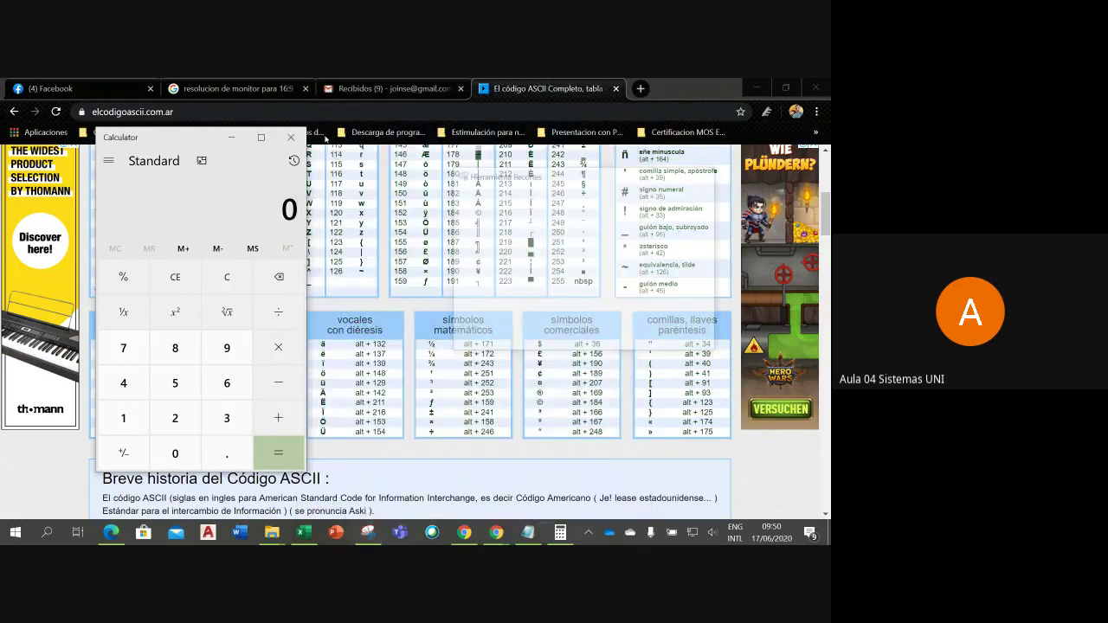
left_click(525, 195)
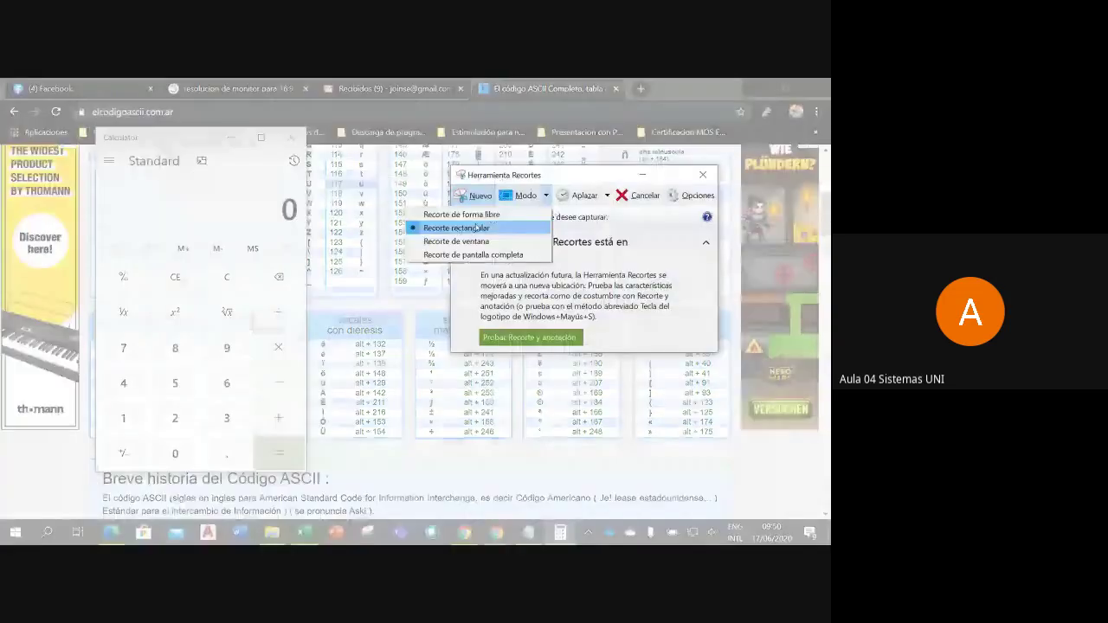
left_click(476, 227)
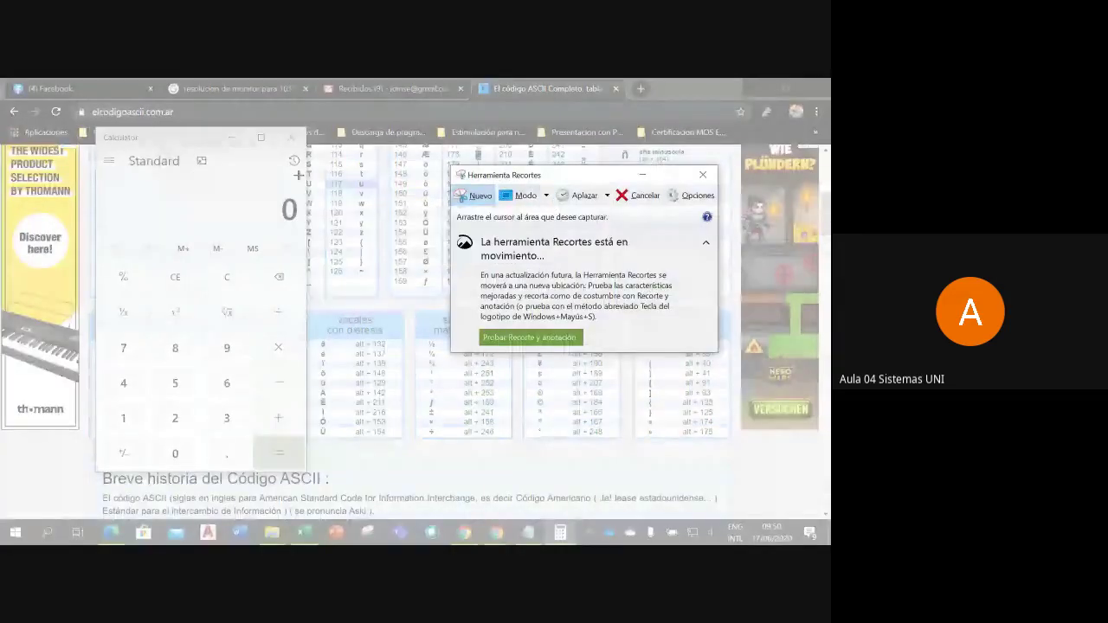
key("Escape")
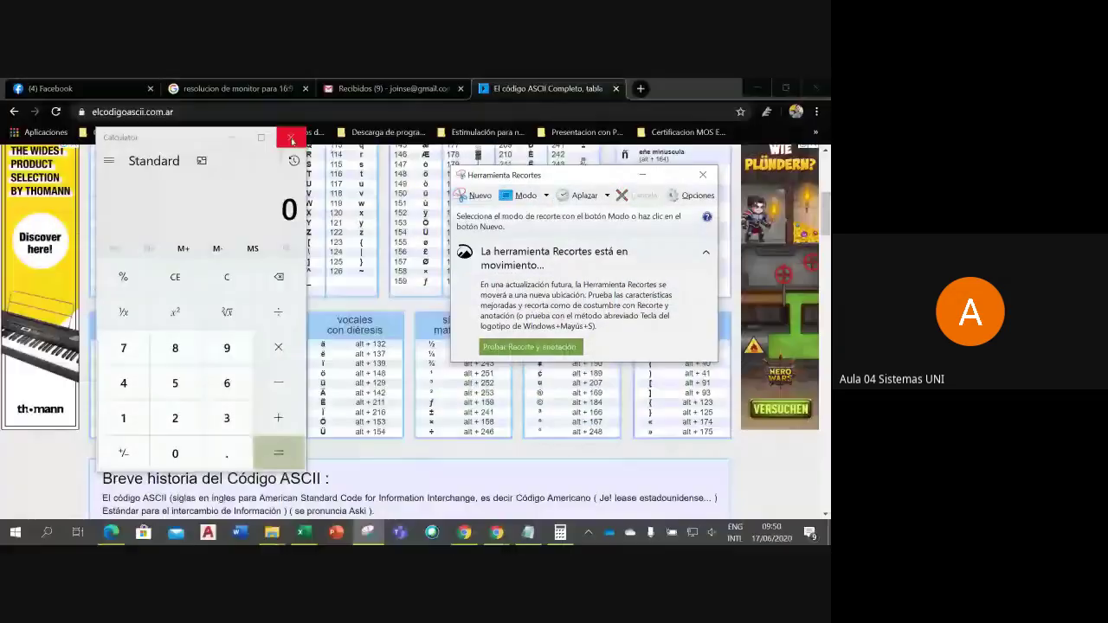
left_click(292, 140)
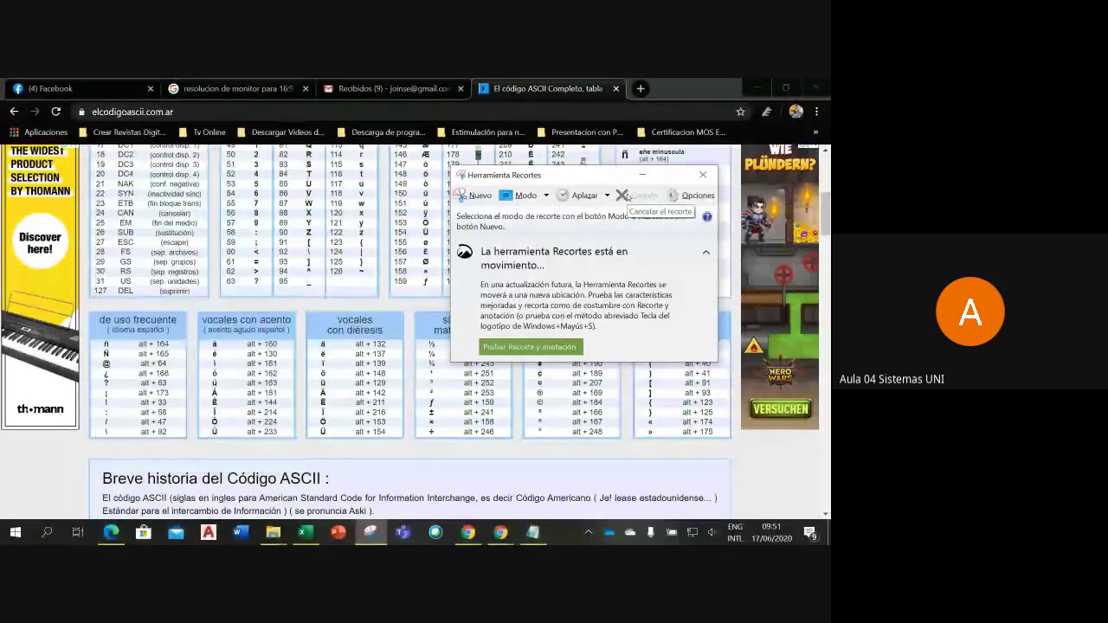
Capture the row of six themed character tables on the ASCII page with a Recorte rectangular snip
left_click(545, 195)
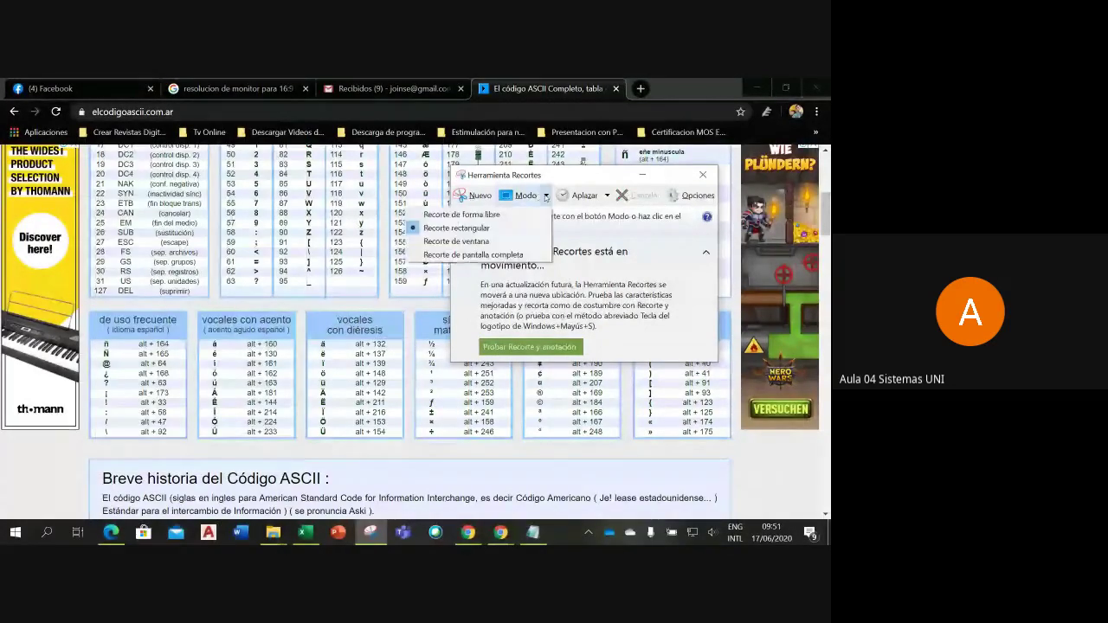
left_click(483, 229)
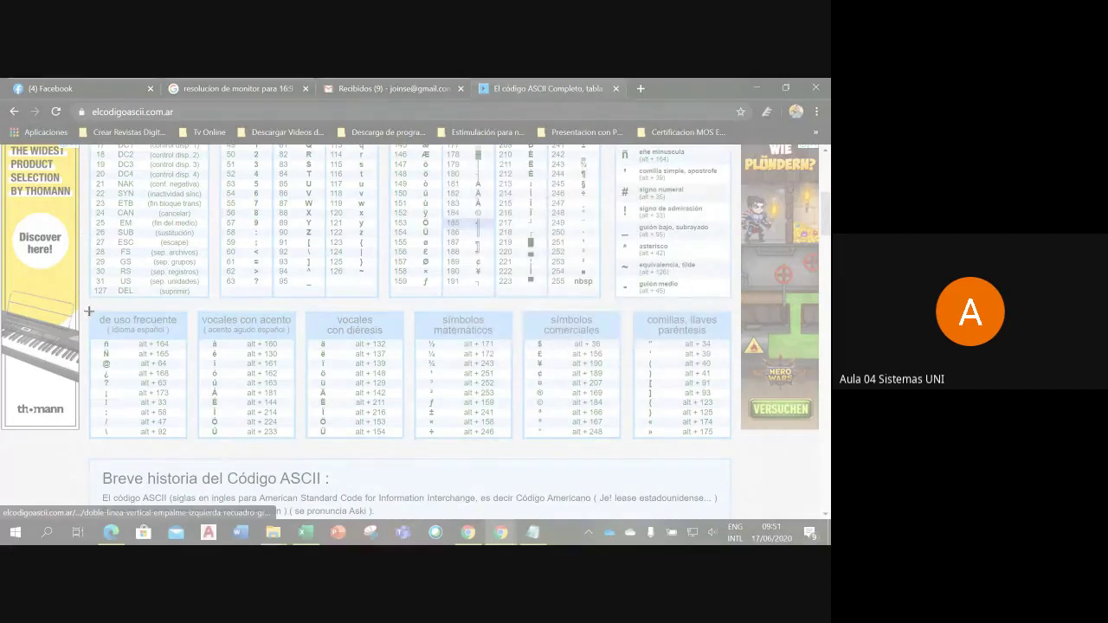
left_click_drag(89, 311, 731, 439)
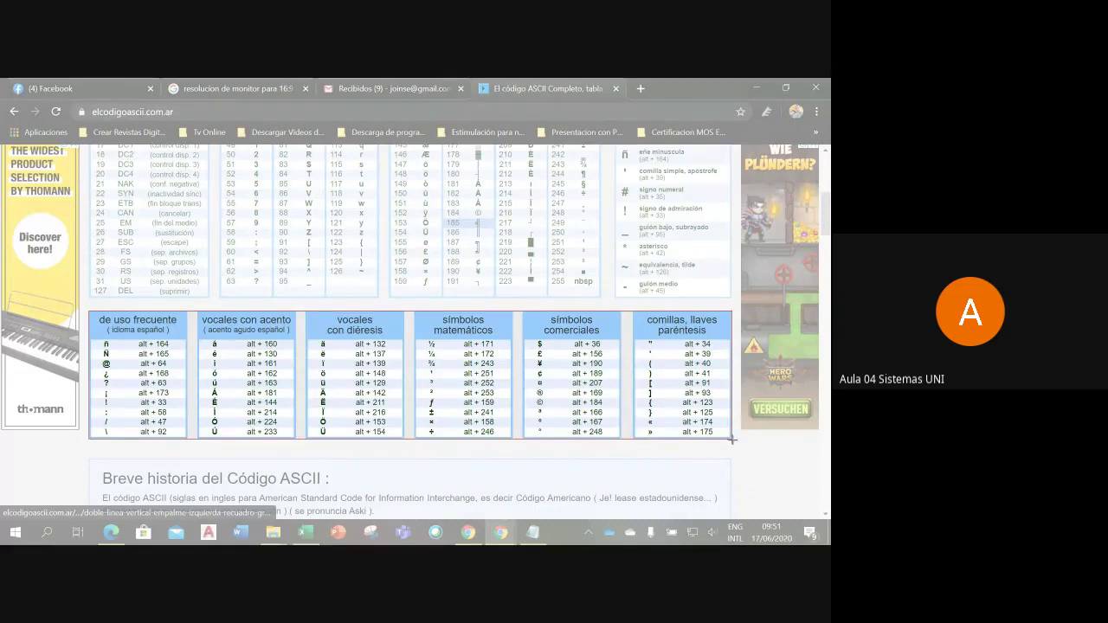
left_click_drag(731, 439, 731, 439)
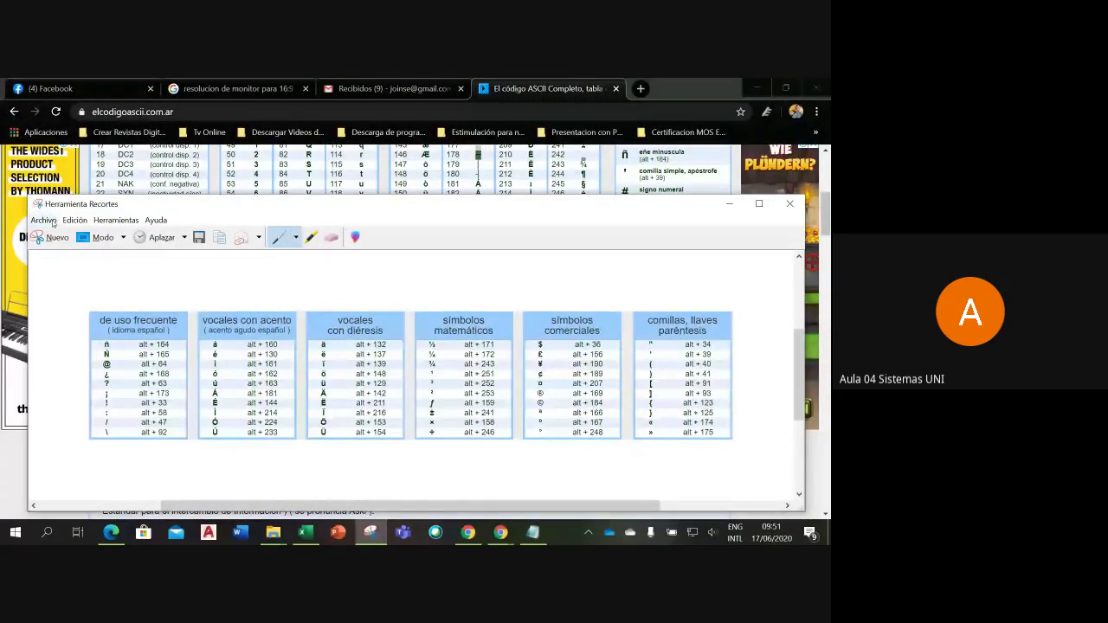
Leave the snip's file options and switch to the Google Meet session to check its chat
left_click(51, 222)
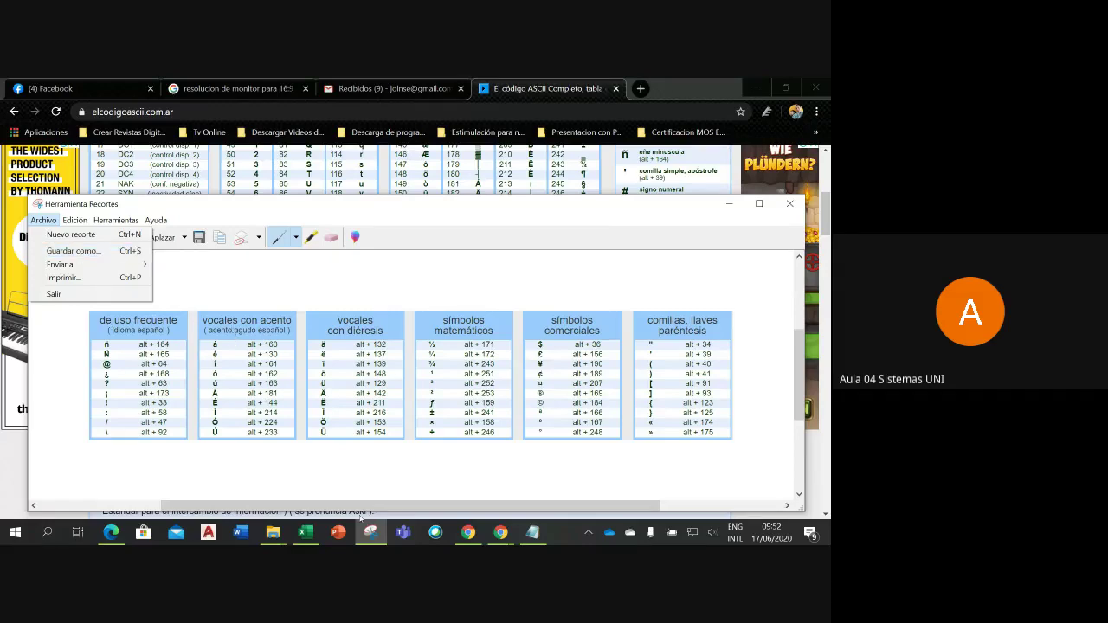
left_click(499, 534)
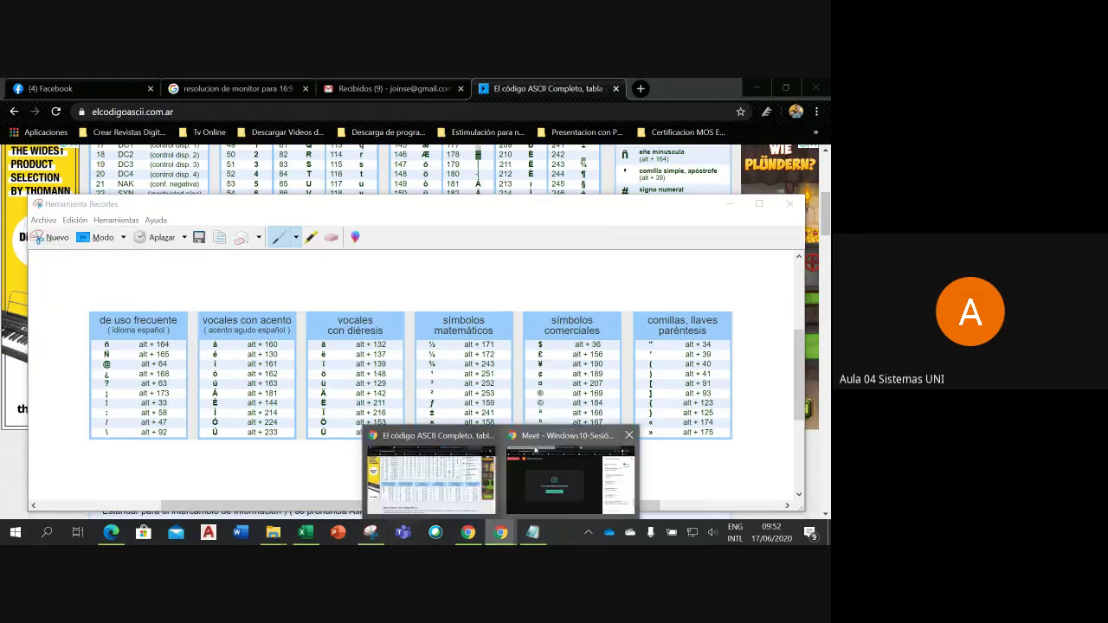
left_click(535, 450)
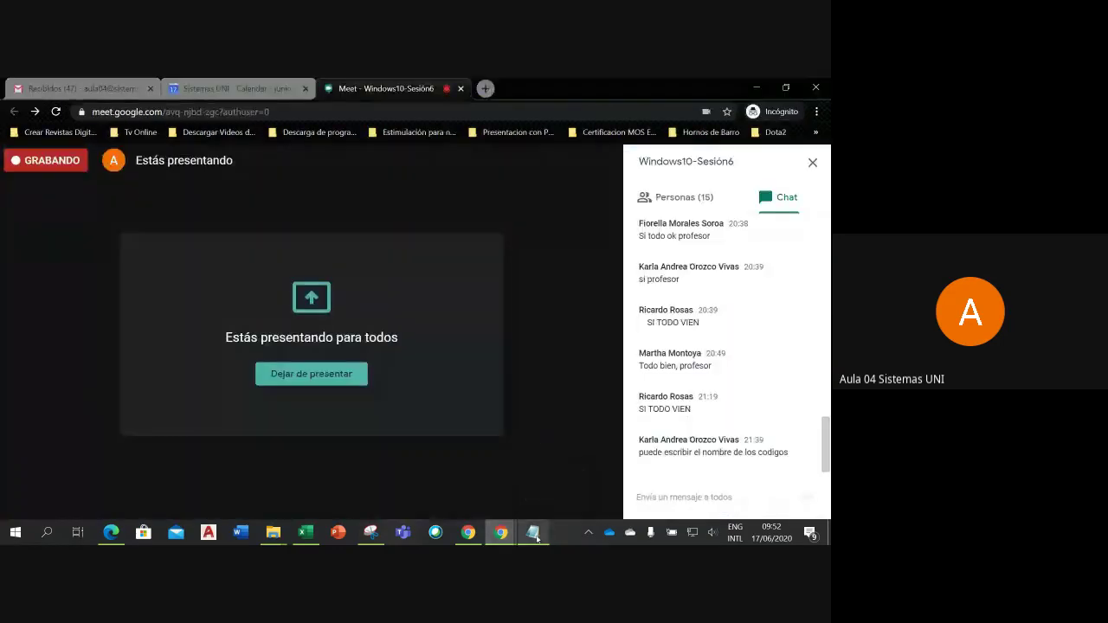
Review the character-table snip next to the Meet chat, and switch to the Chrome window with the ASCII page
left_click(371, 532)
left_click_drag(423, 215, 401, 147)
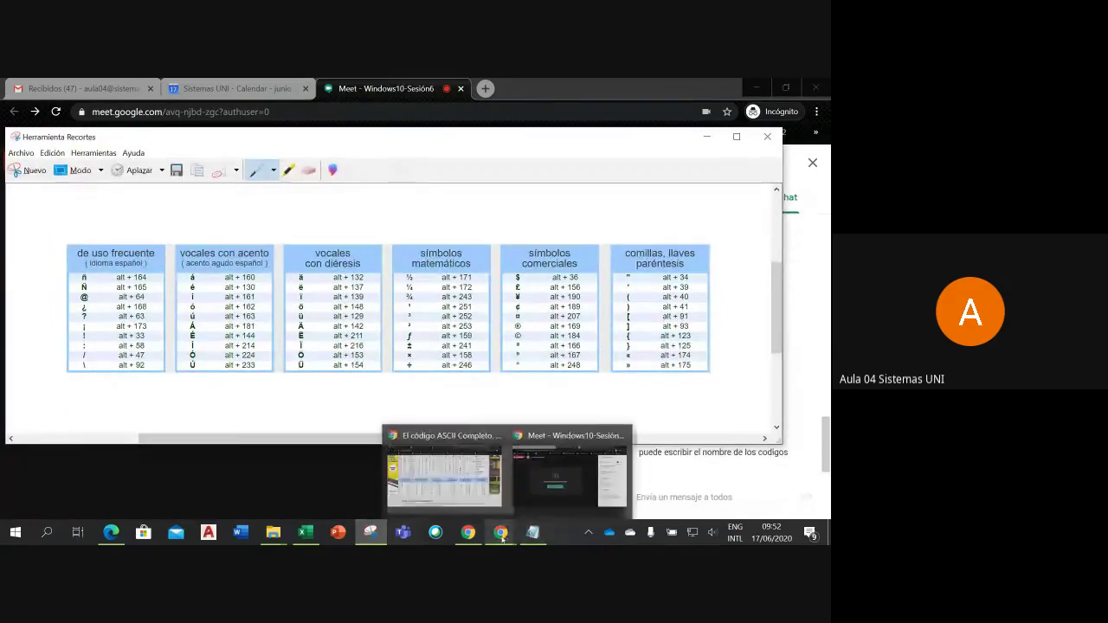
left_click_drag(612, 139, 440, 141)
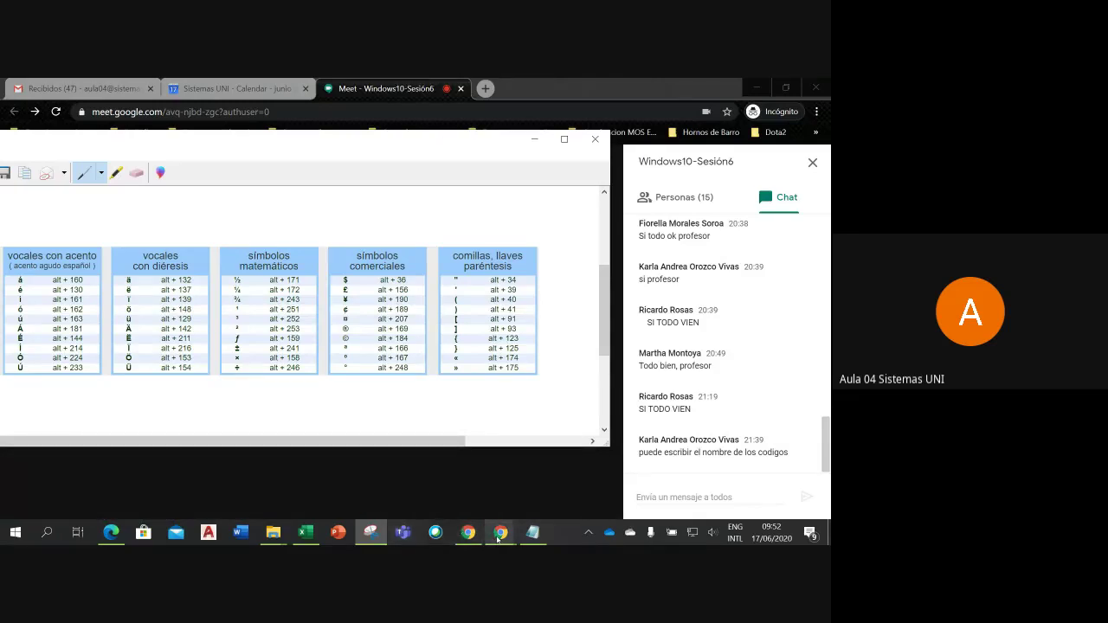
mouse_move(498, 536)
left_click(438, 438)
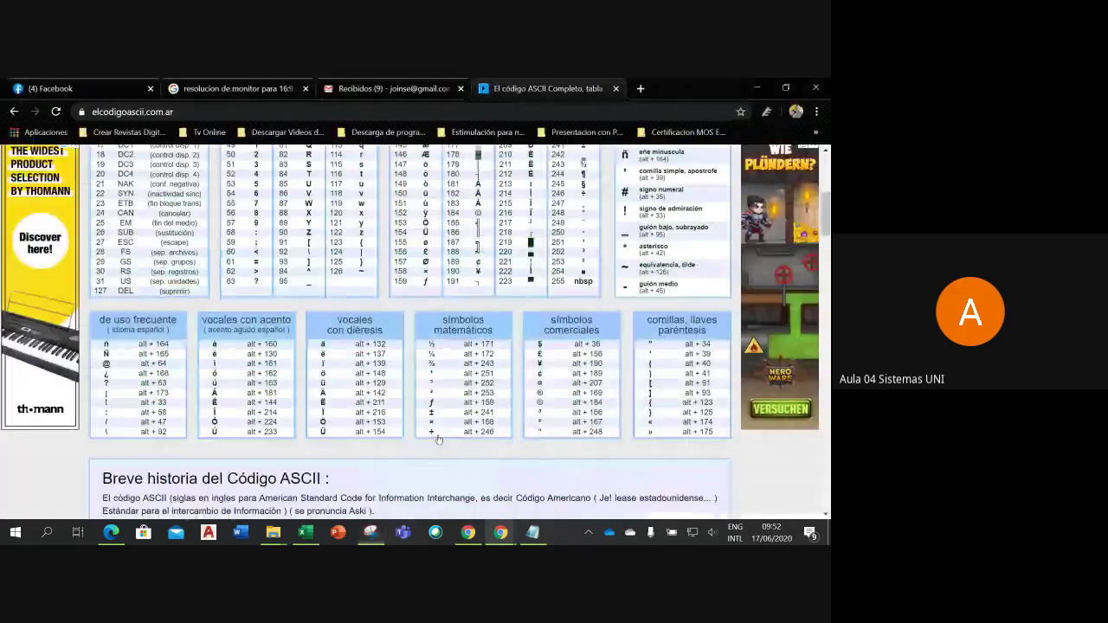
Search Google for mascotas in a new browser tab and show the image results
key("ctrl+t")
left_click(340, 112)
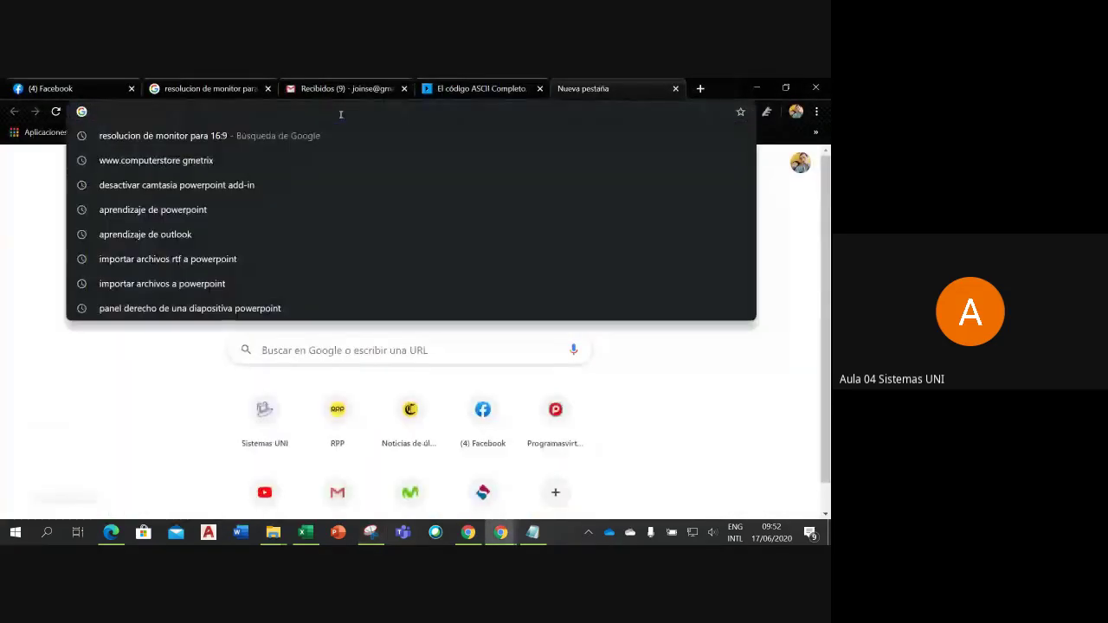
type("mascotas")
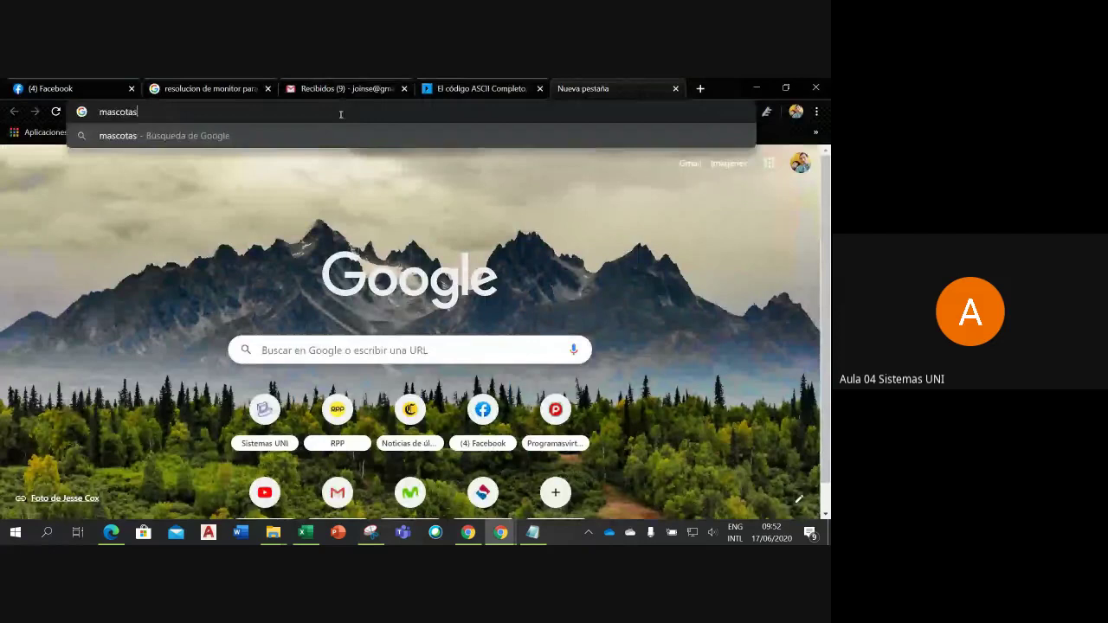
key("Return")
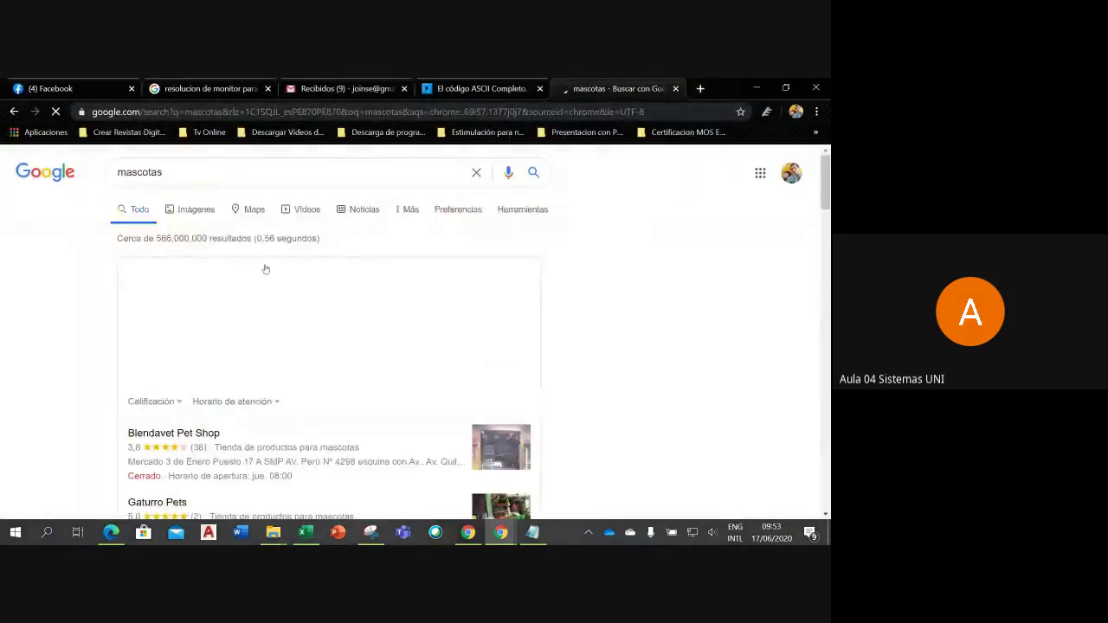
left_click(206, 213)
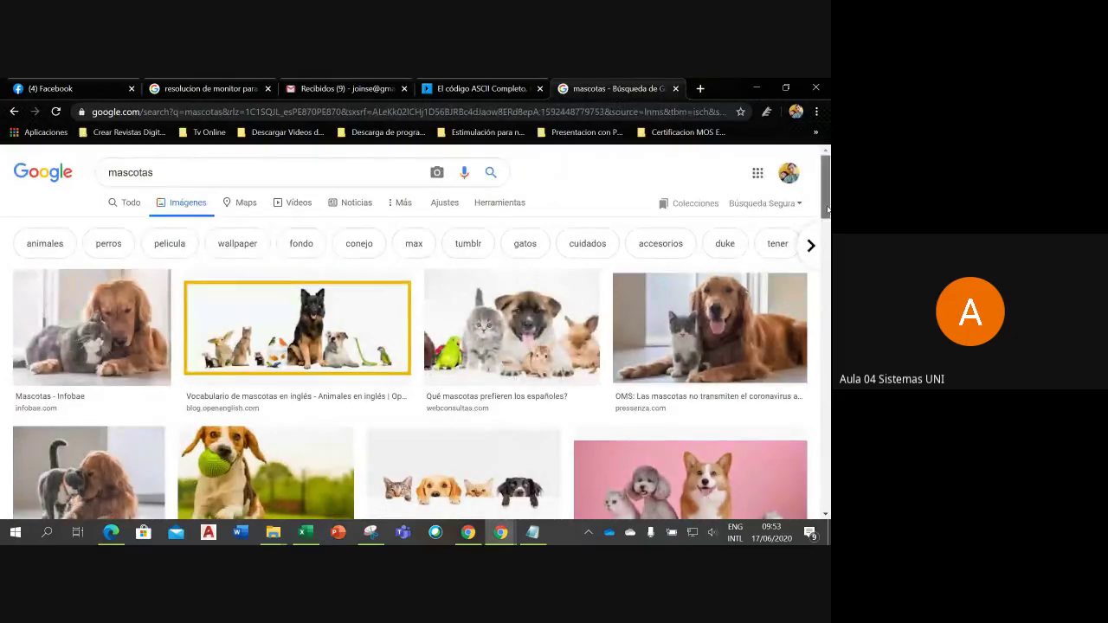
Open the preview of the orange and white Pomeranian from eltiempo.com in the mascotas image results
left_click(824, 262)
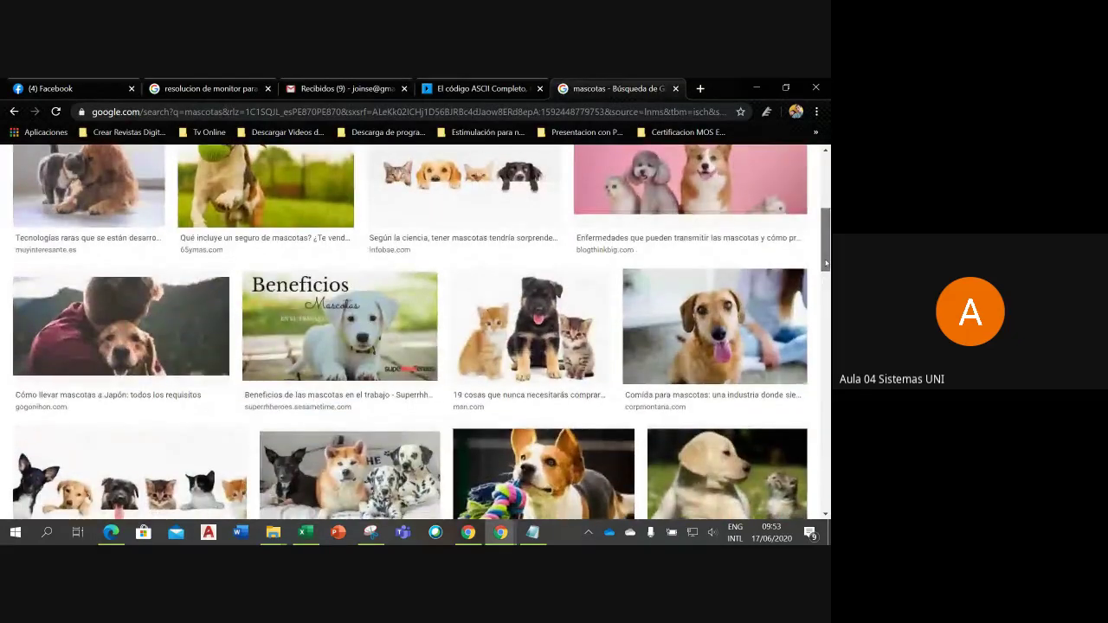
left_click_drag(825, 262, 824, 387)
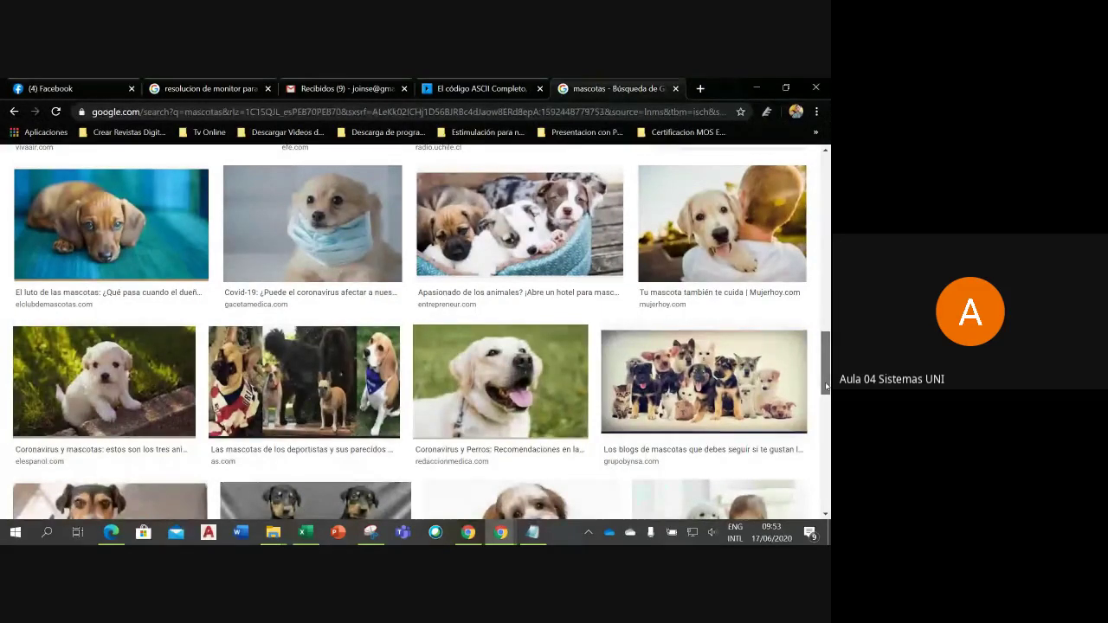
left_click_drag(825, 386, 828, 406)
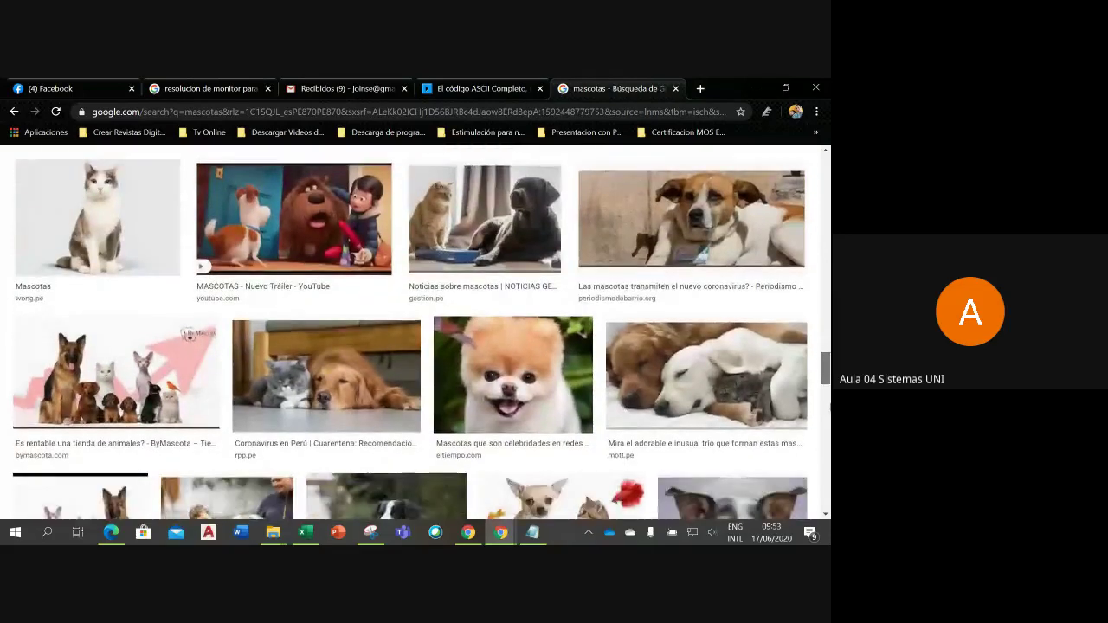
left_click(521, 396)
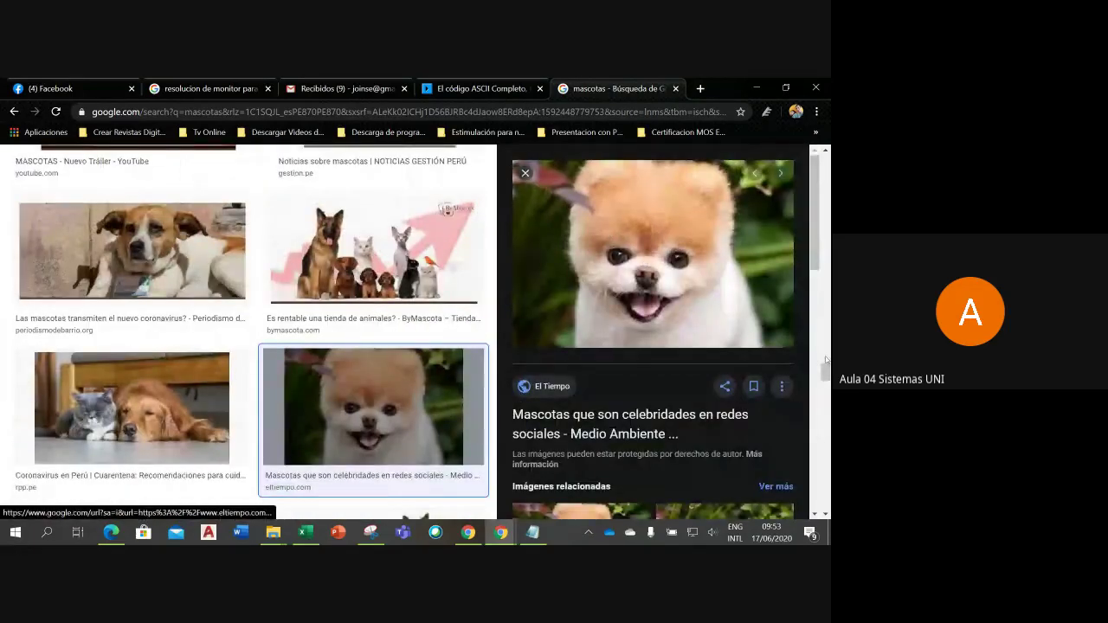
left_click_drag(827, 372, 827, 365)
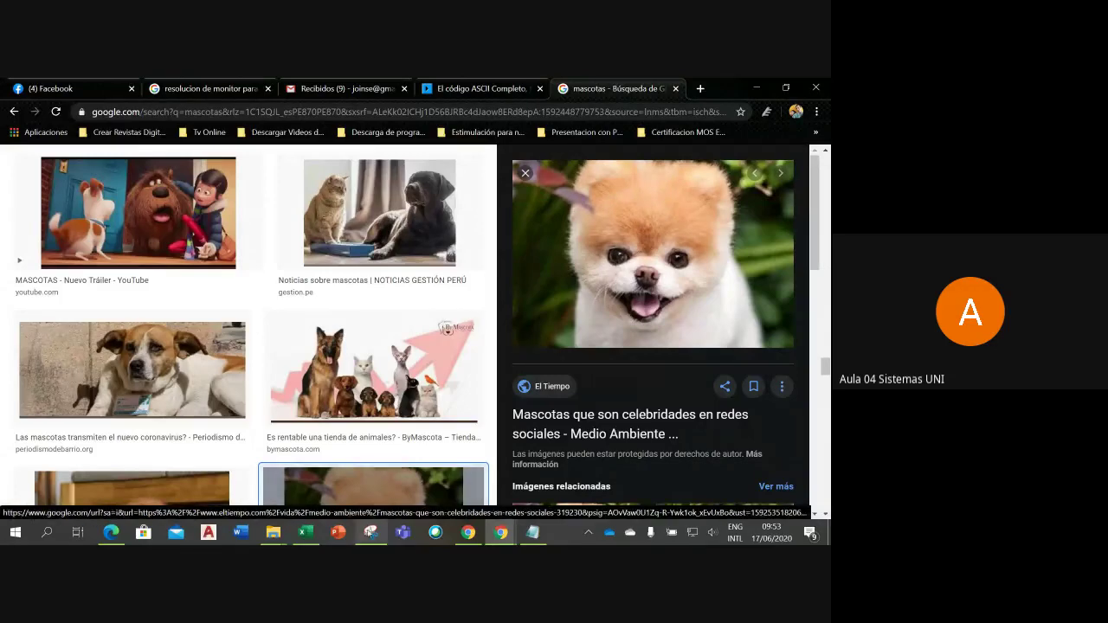
Capture the enlarged Pomeranian photo with a Recorte rectangular snip in Herramienta Recortes
left_click(371, 533)
left_click_drag(259, 137, 282, 125)
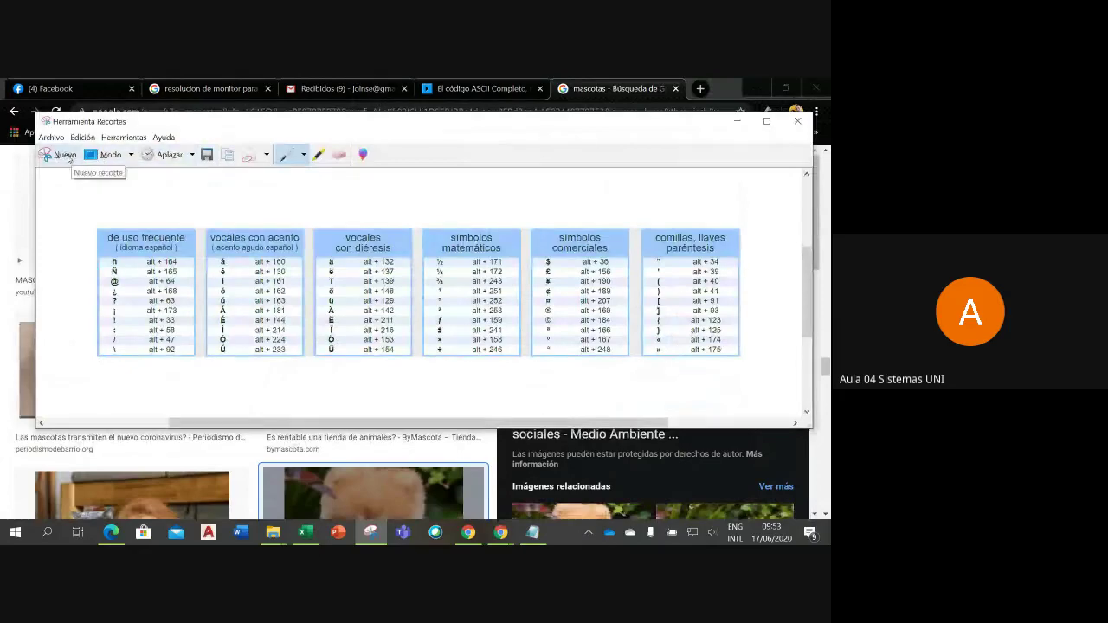
left_click(65, 155)
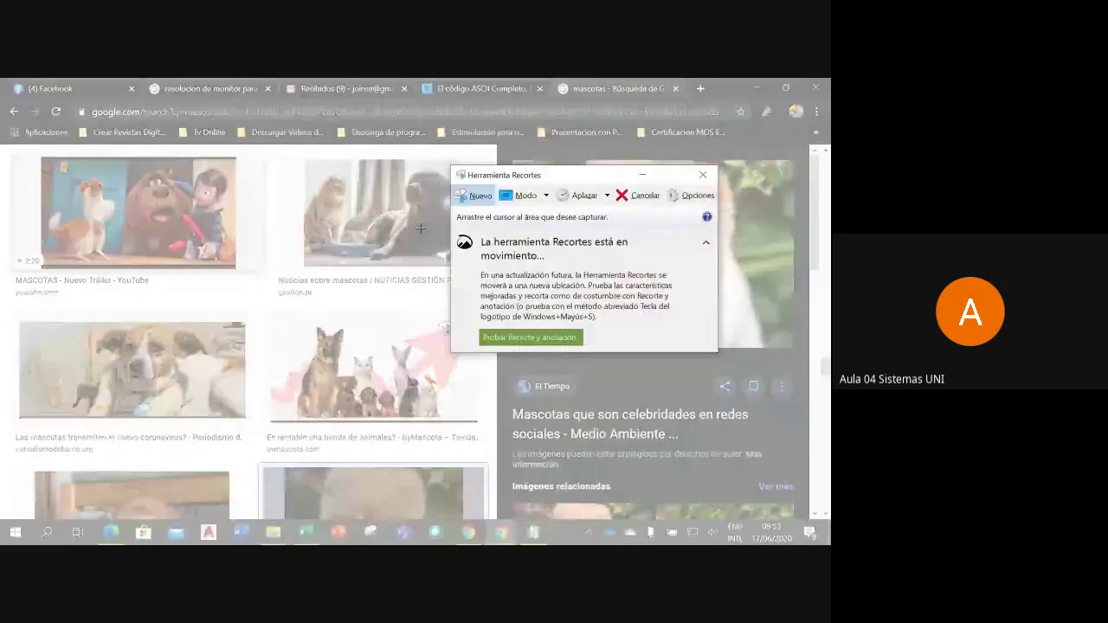
left_click(545, 196)
left_click(485, 227)
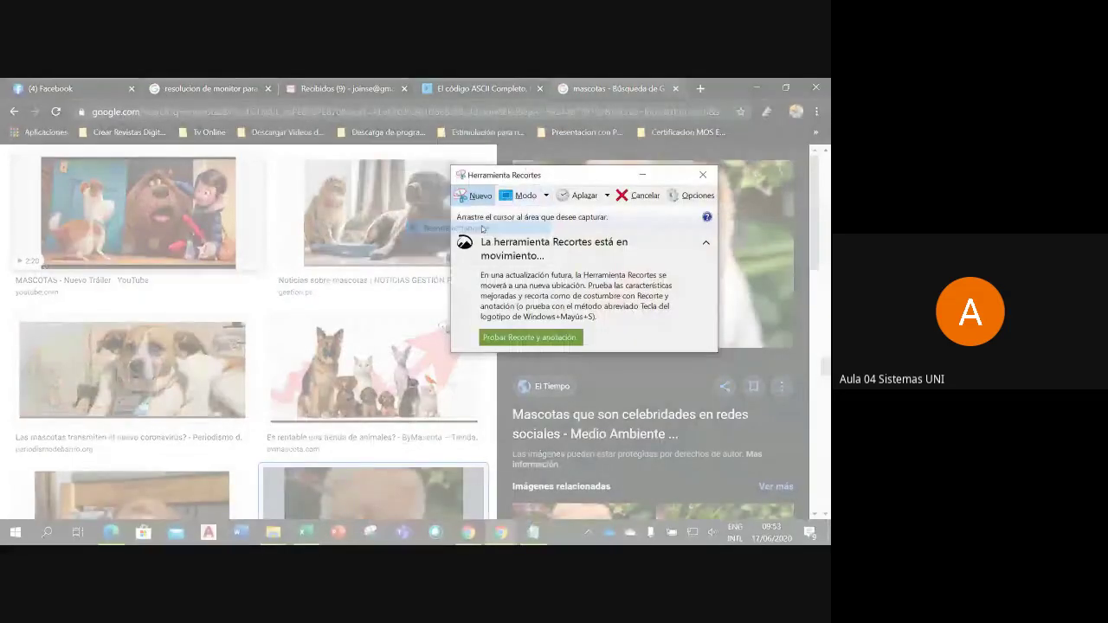
left_click_drag(609, 183, 279, 176)
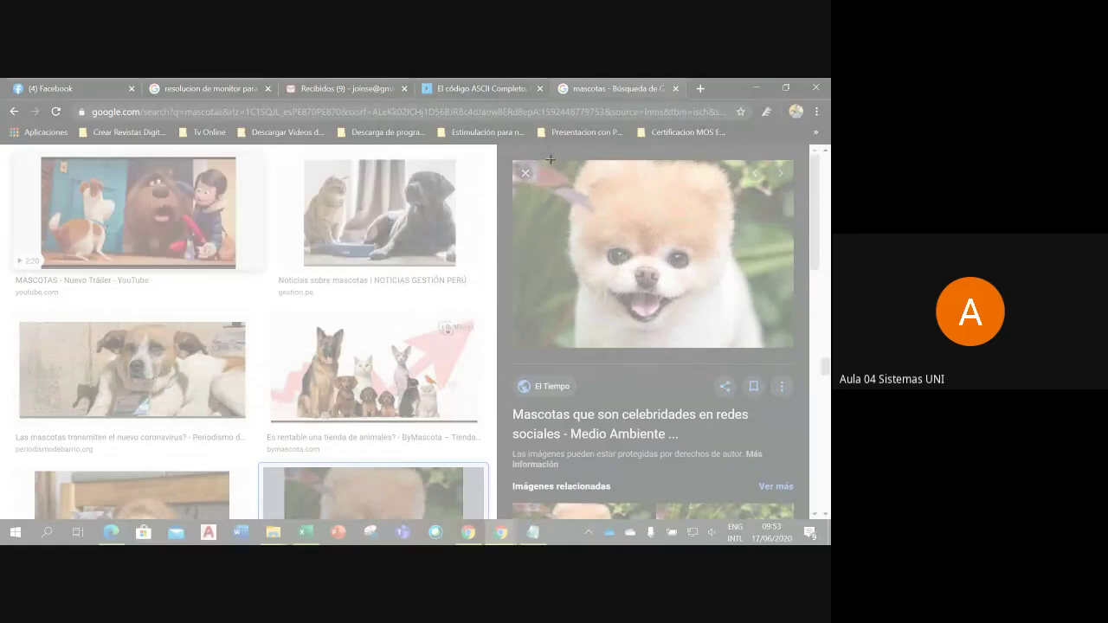
left_click_drag(550, 159, 766, 349)
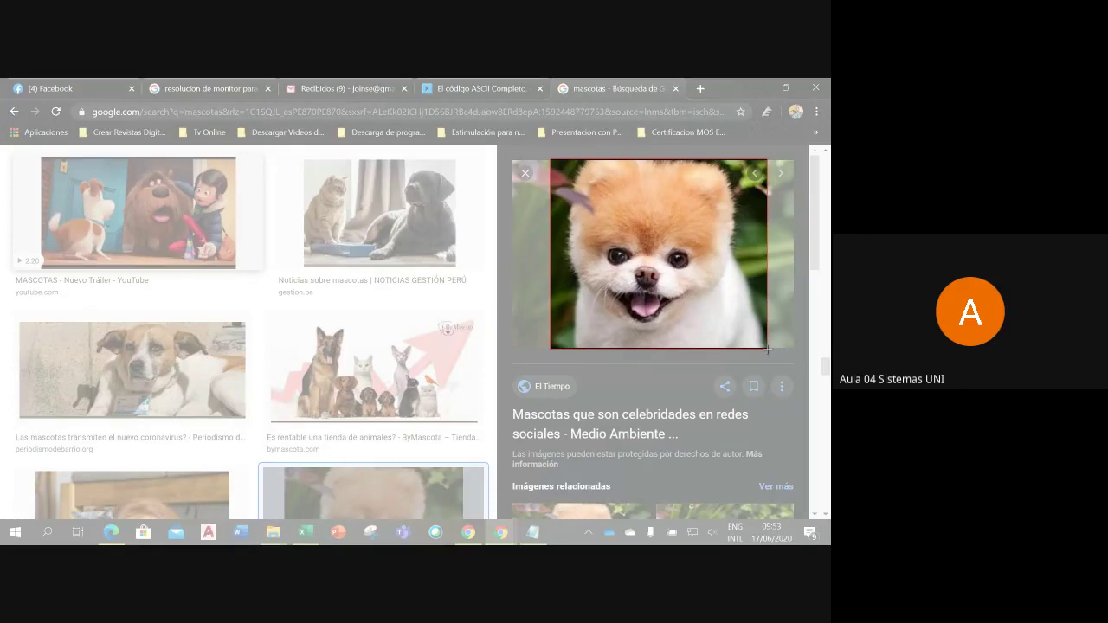
left_click_drag(767, 349, 767, 350)
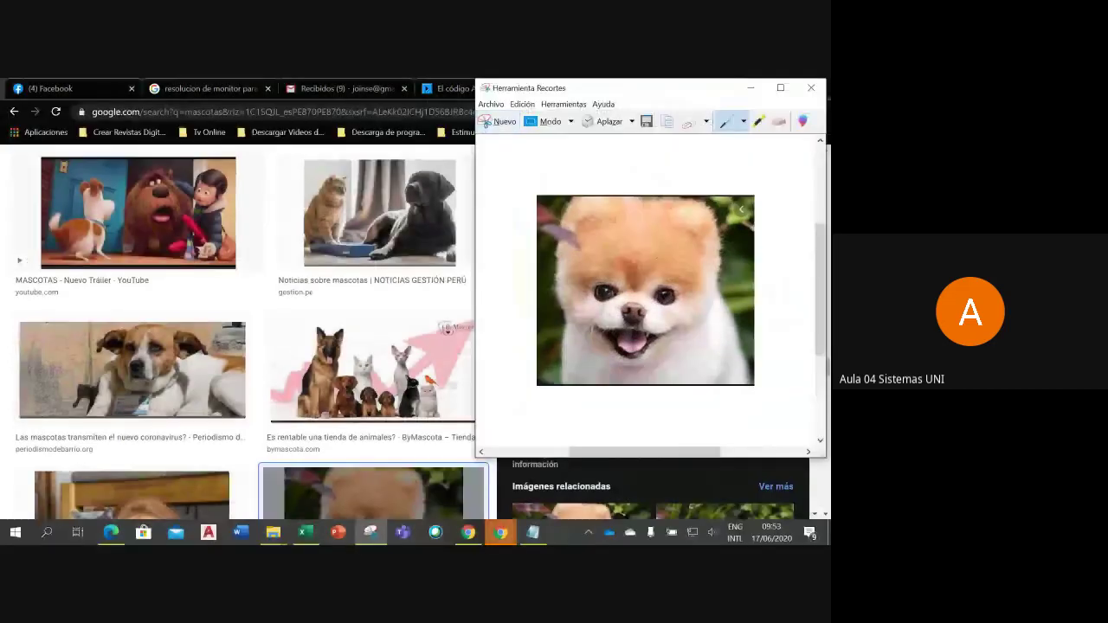
left_click_drag(645, 83, 384, 130)
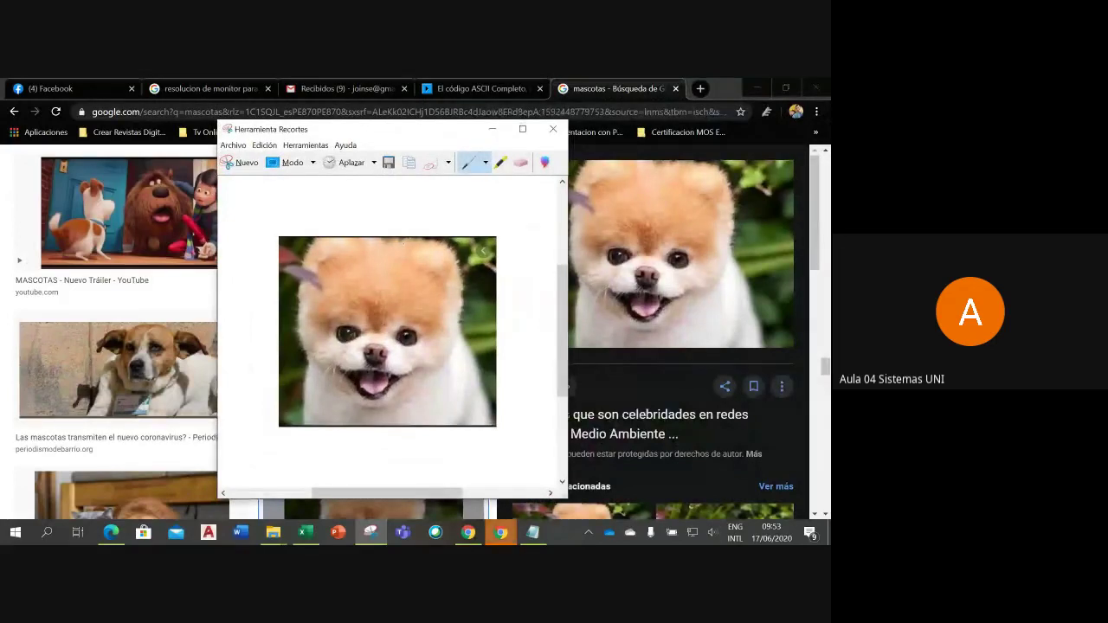
left_click(233, 146)
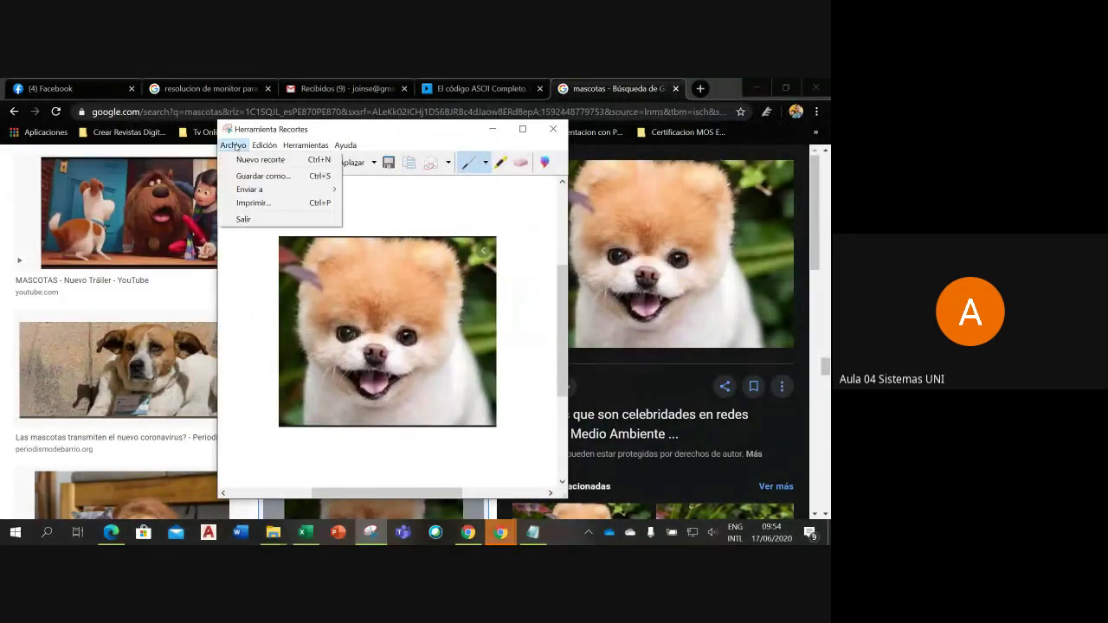
left_click(245, 177)
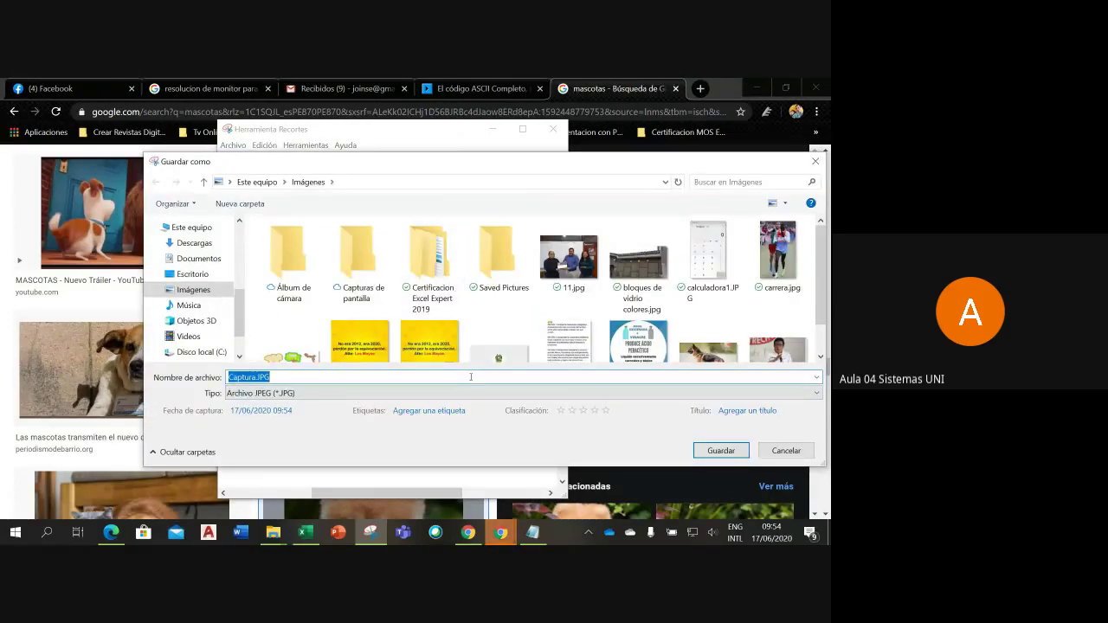
left_click(786, 450)
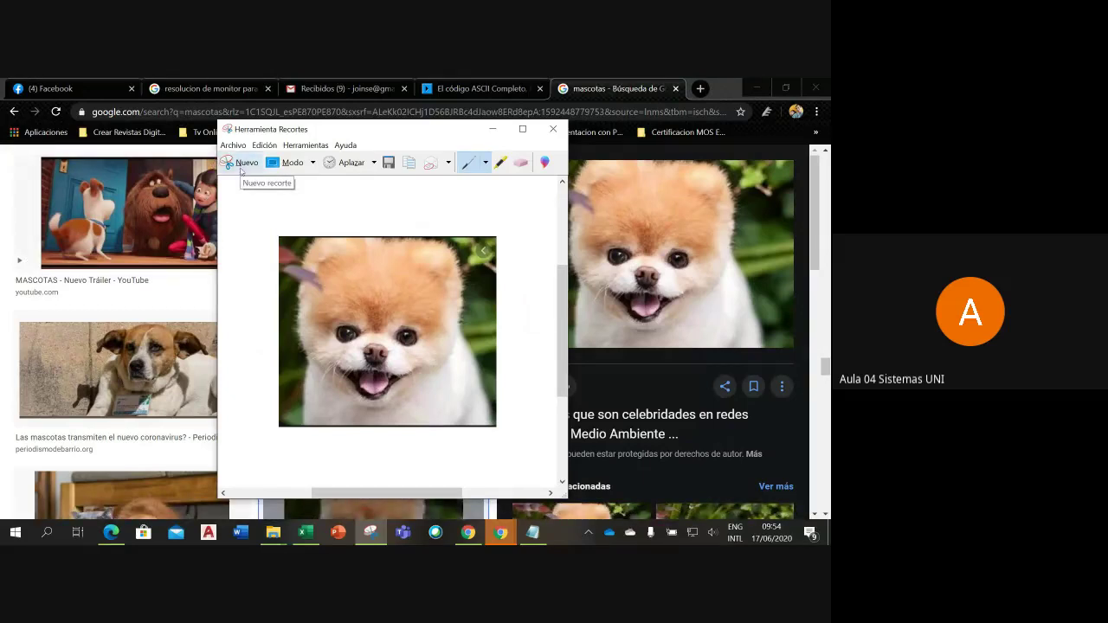
Set the snip mode to Recorte de forma libre and capture the Pomeranian by tracing around its outline
left_click(313, 165)
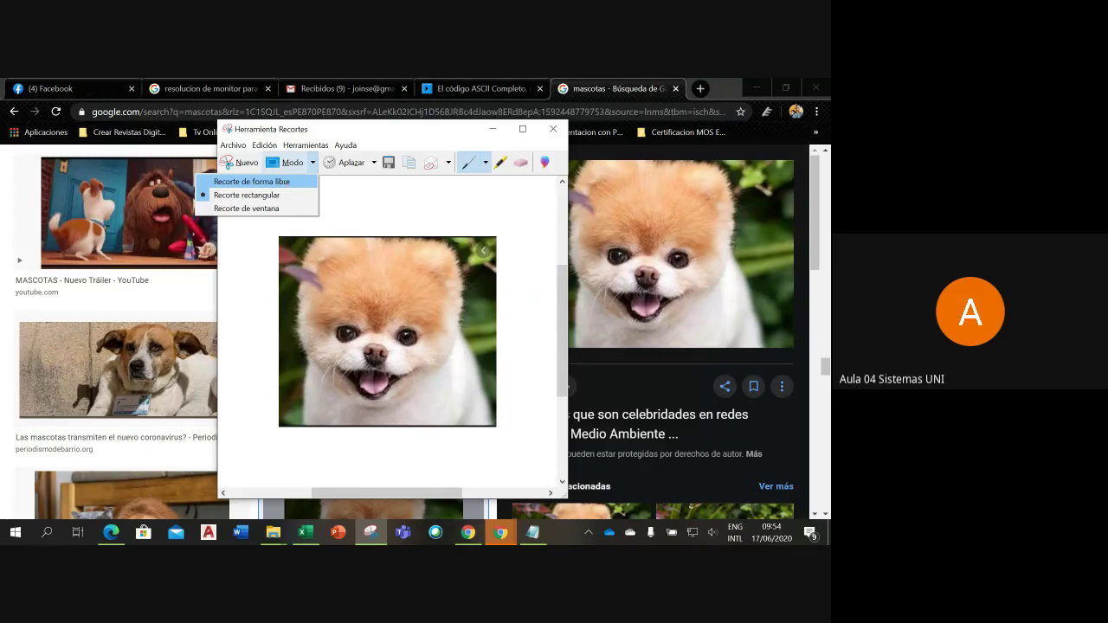
left_click(285, 183)
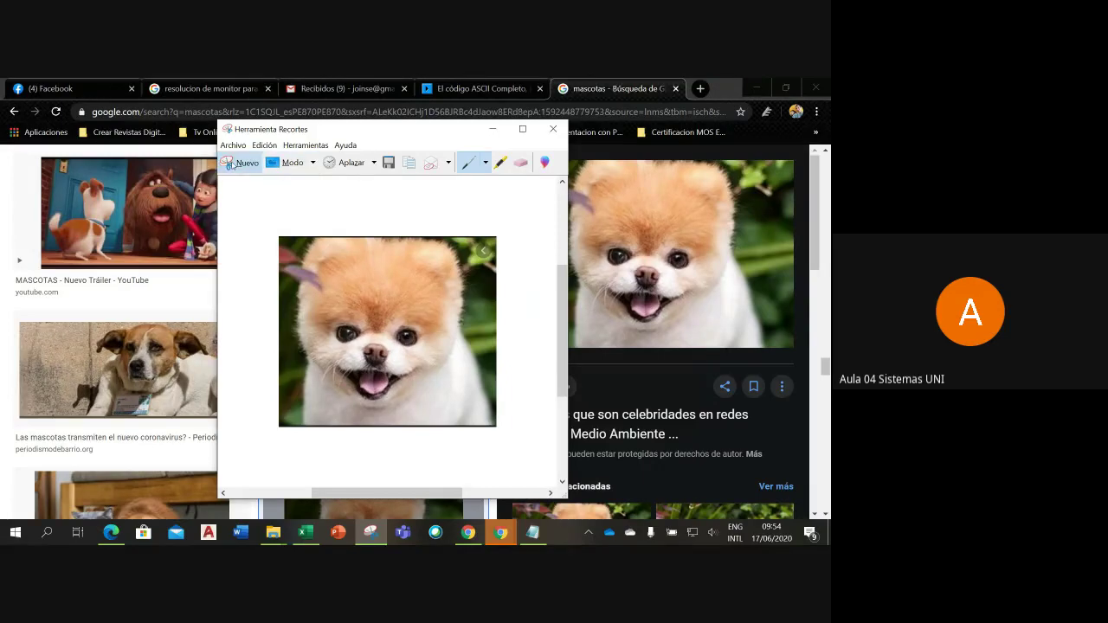
left_click(242, 163)
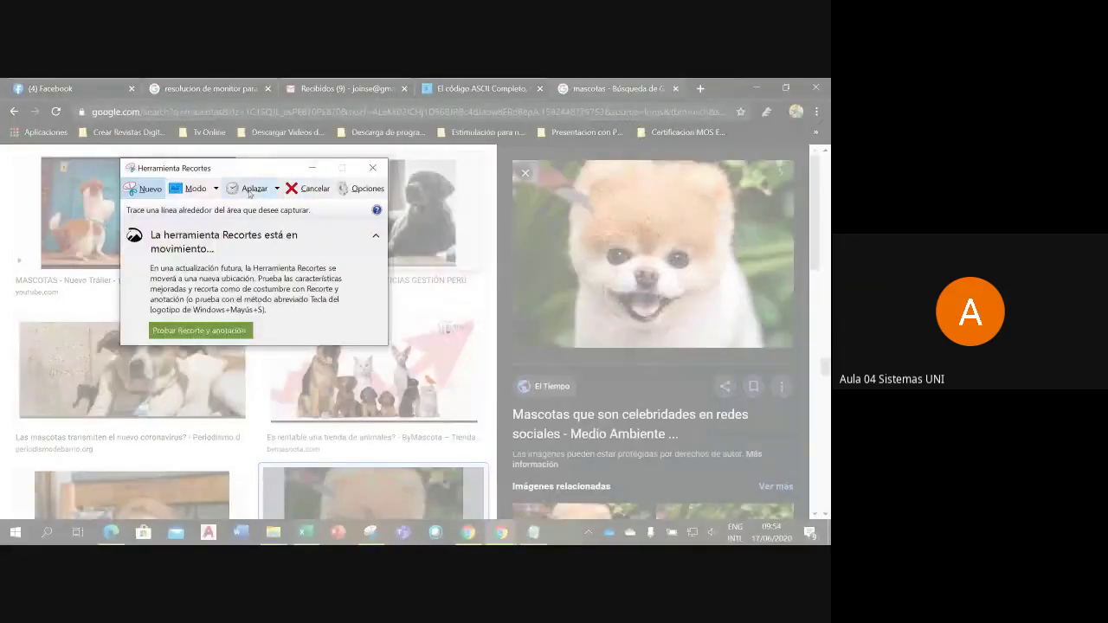
left_click(215, 188)
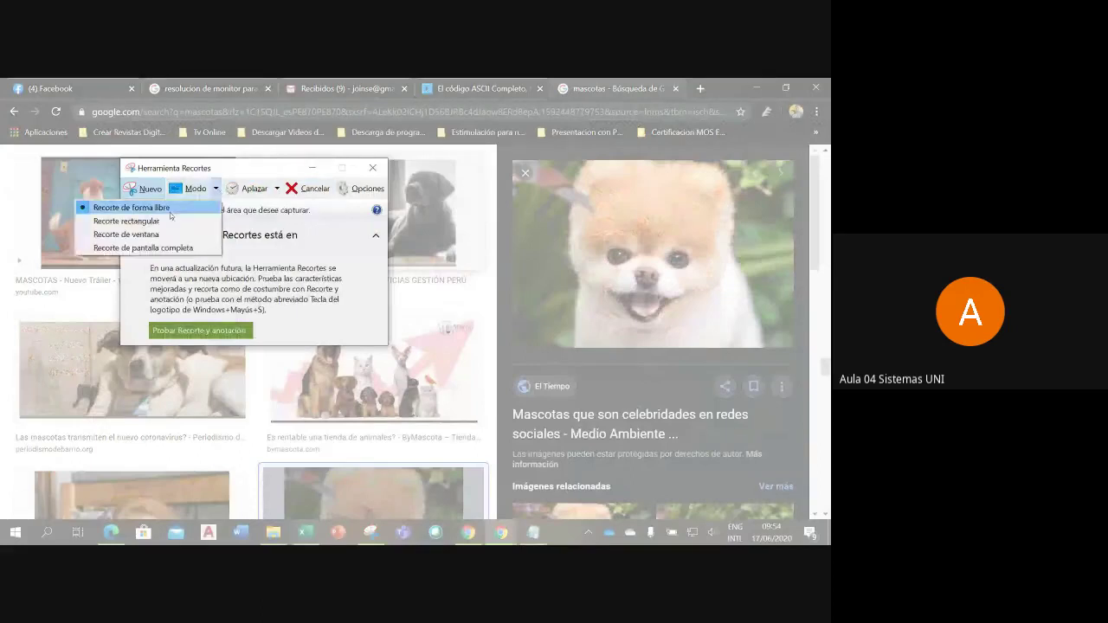
left_click(161, 203)
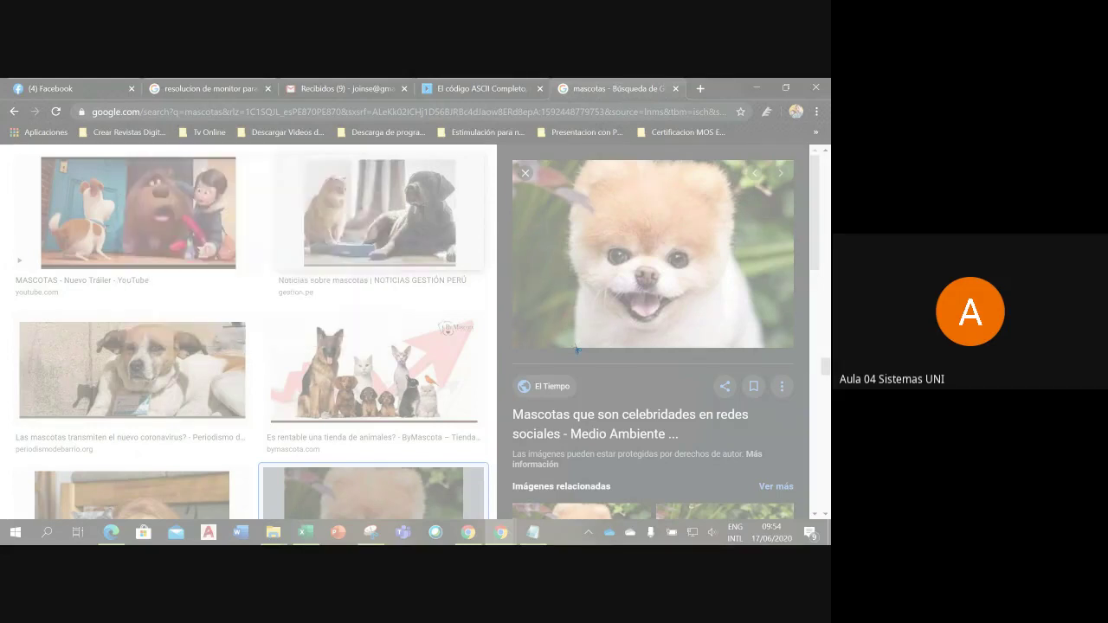
mouse_move(576, 350)
left_mouse_down()
mouse_move(582, 279)
mouse_move(566, 217)
mouse_move(576, 173)
mouse_move(597, 157)
mouse_move(717, 168)
mouse_move(735, 190)
mouse_move(734, 244)
mouse_move(763, 348)
mouse_move(578, 349)
left_mouse_up()
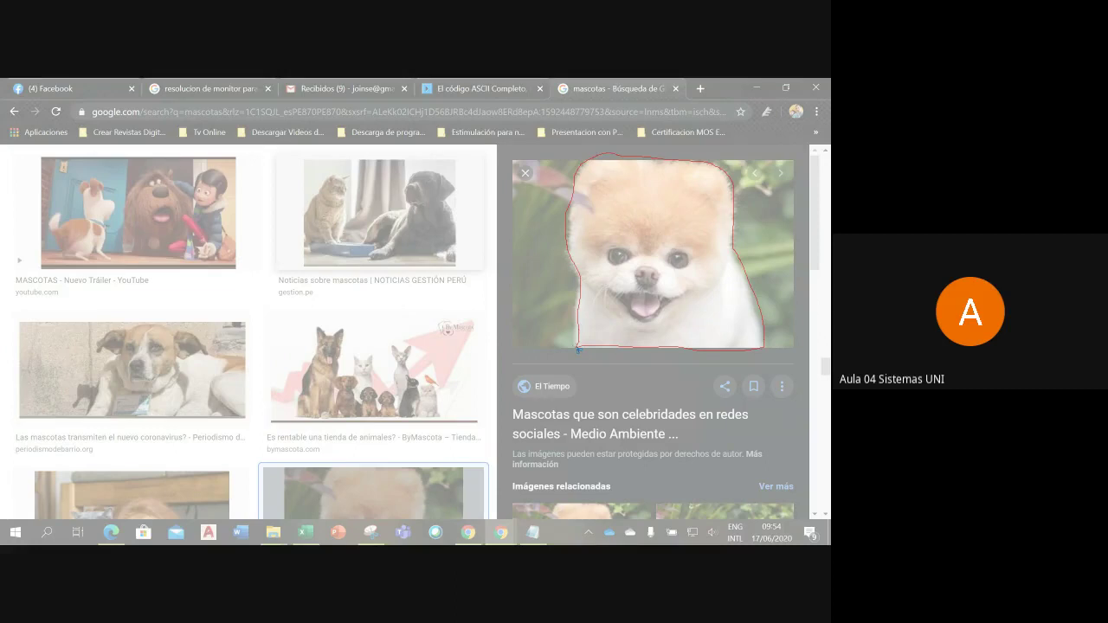
left_click_drag(578, 348, 578, 349)
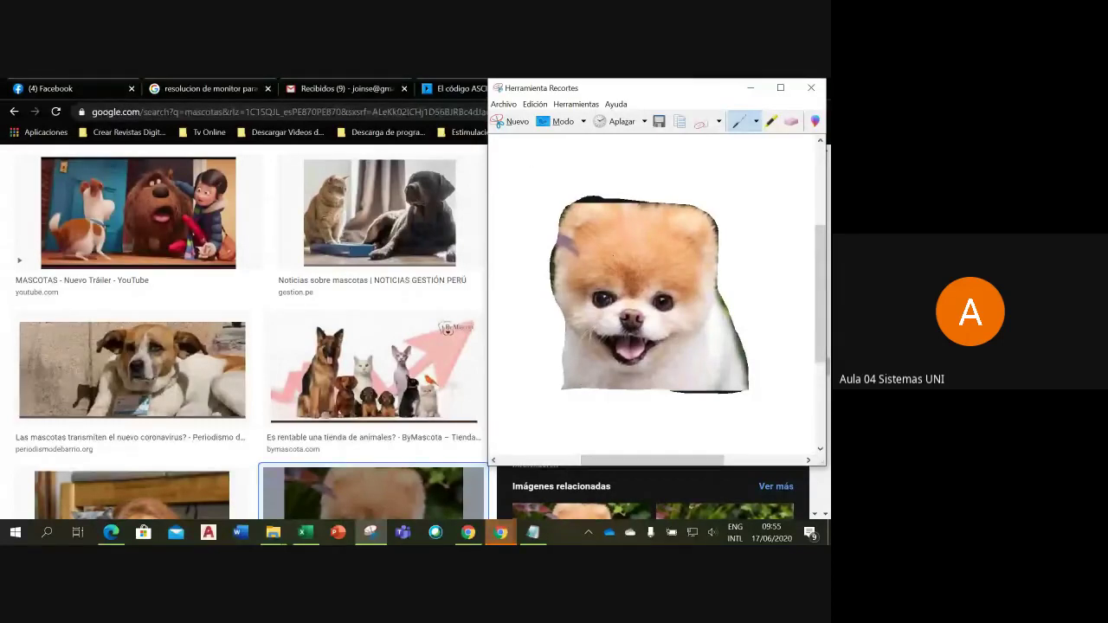
Cancel the new snip and open the preview of the somosmamas.com.ar pet group image in the mascotas results
left_click(515, 122)
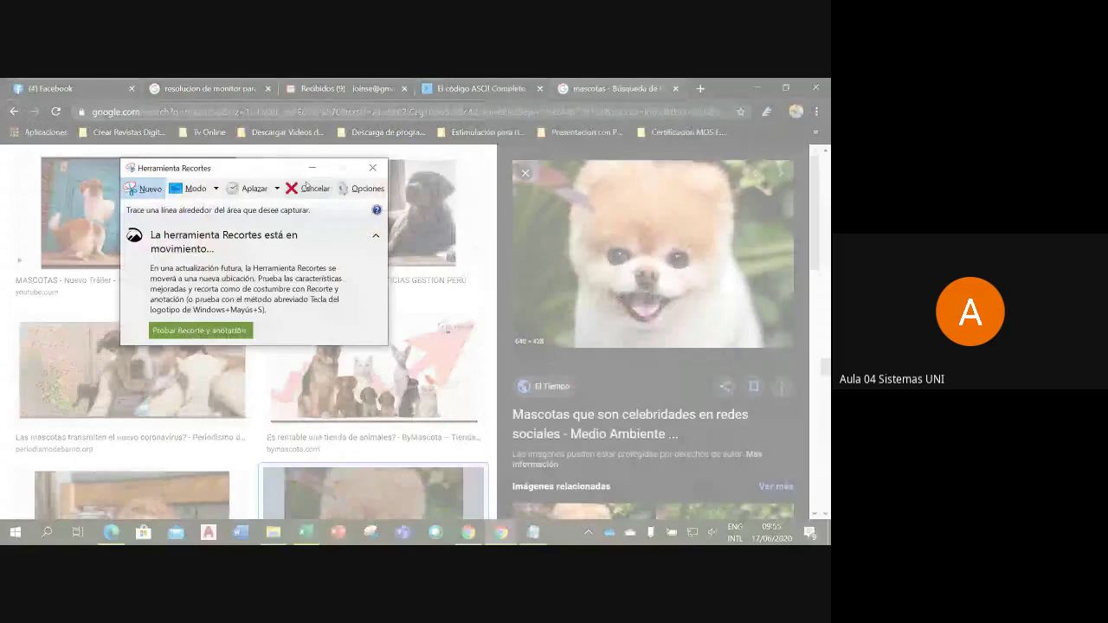
left_click(312, 188)
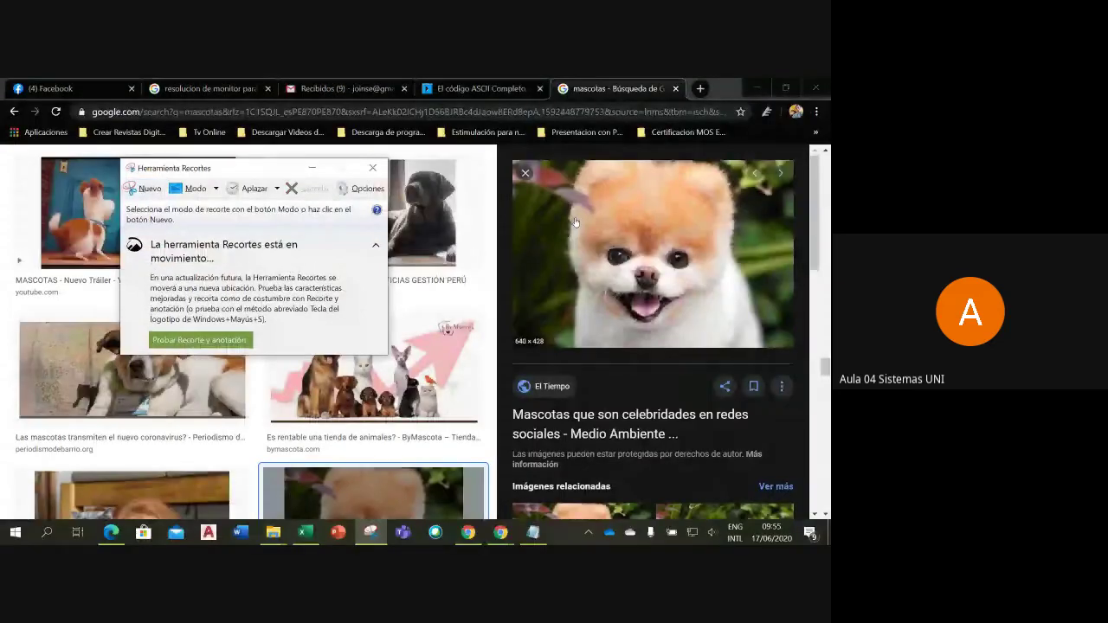
left_click(829, 354)
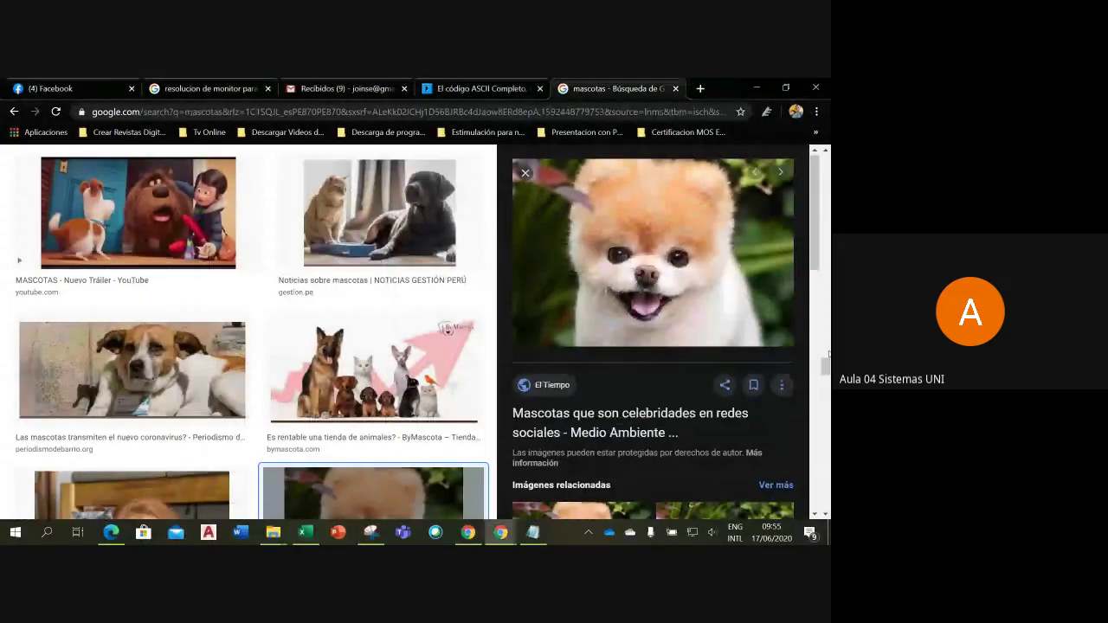
scroll(828, 354, "down", 2)
scroll(826, 376, "down", 2)
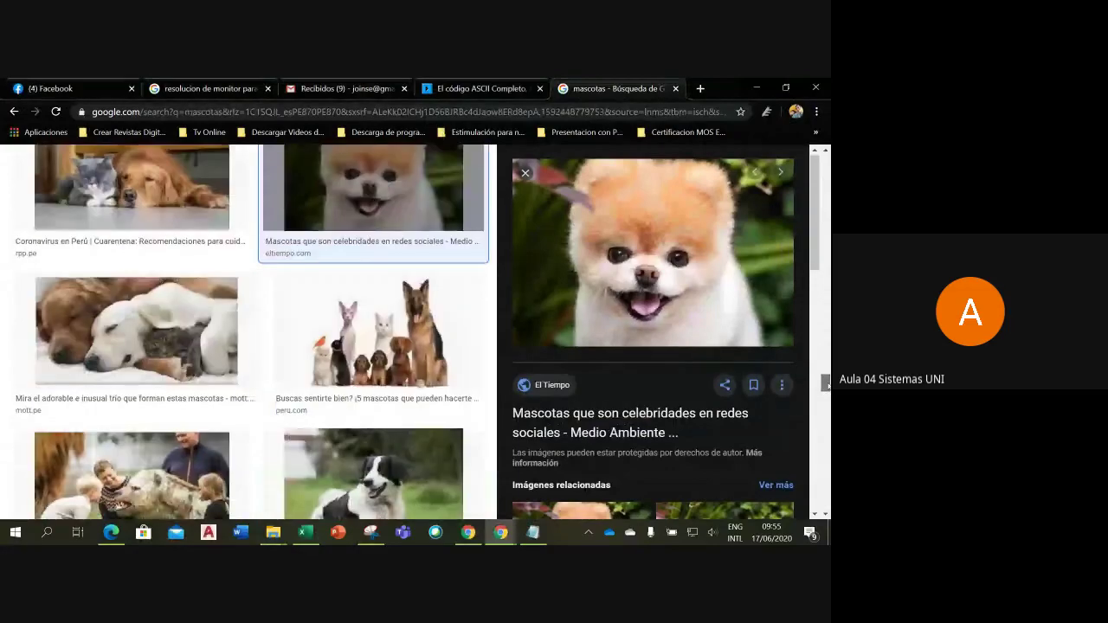
scroll(826, 384, "down", 2)
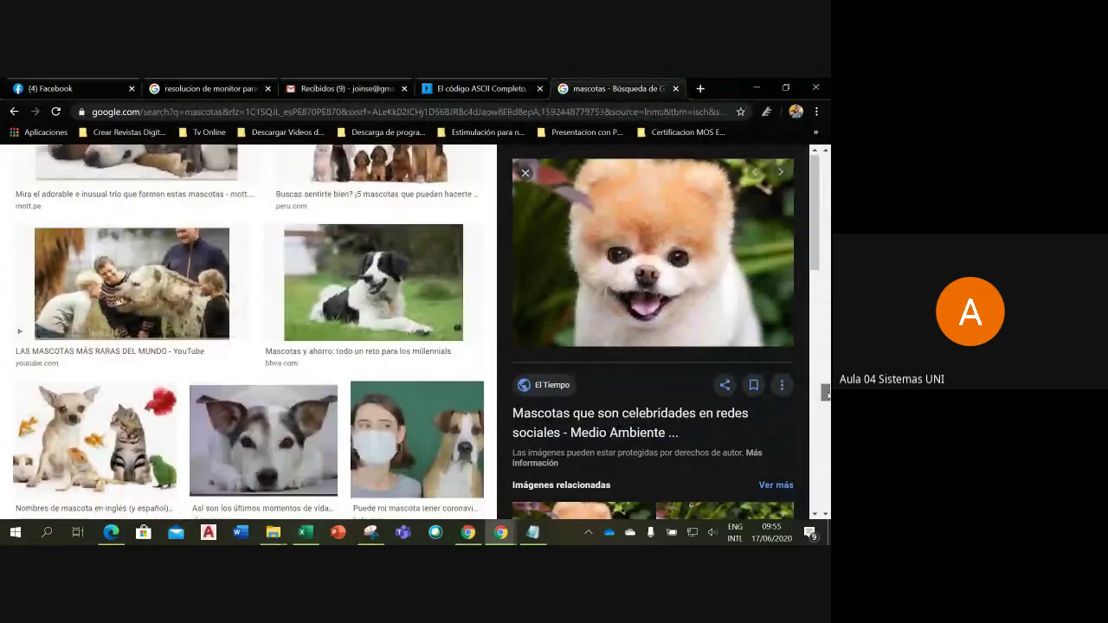
scroll(825, 394, "down", 1)
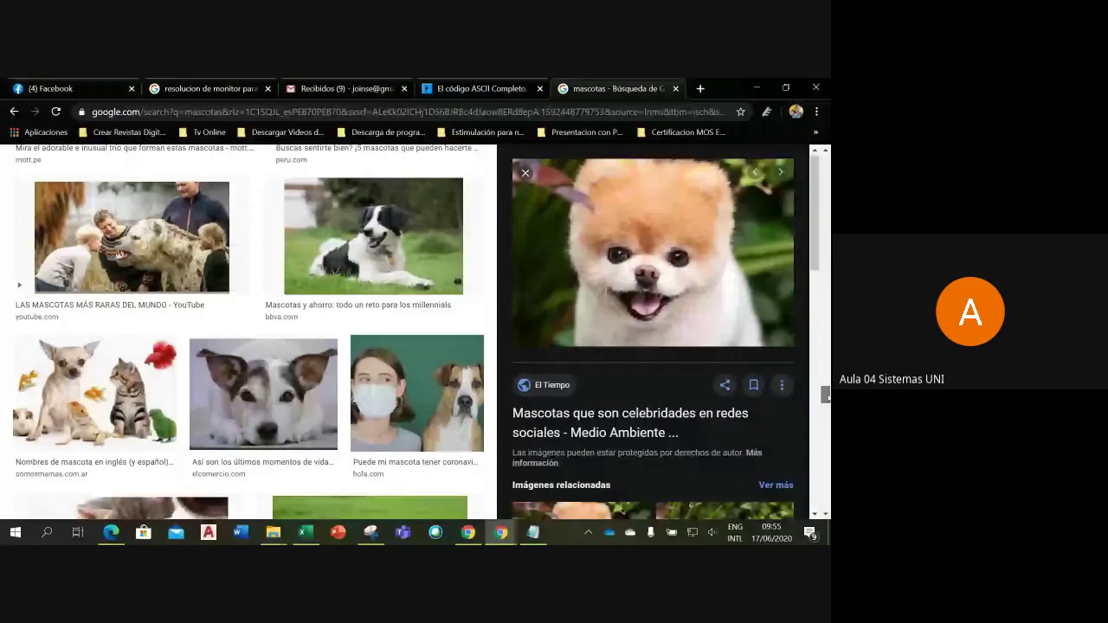
scroll(826, 394, "down", 1)
left_click(149, 382)
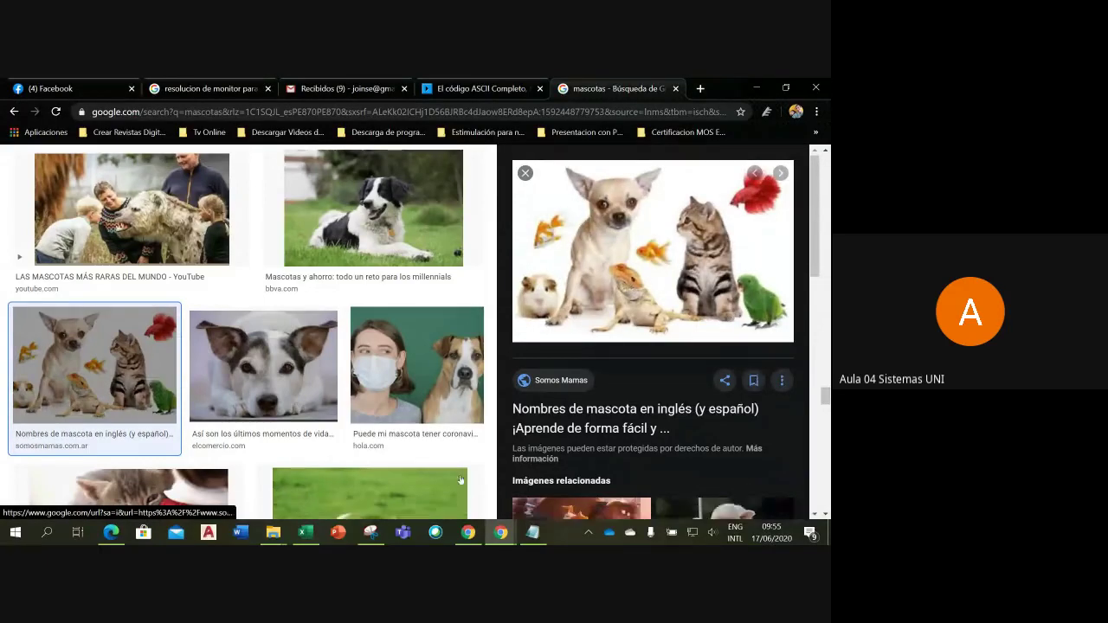
Capture the tabby cat from the pet group image with a Recorte de forma libre traced around its outline, and move the snip window off the image
left_click(372, 533)
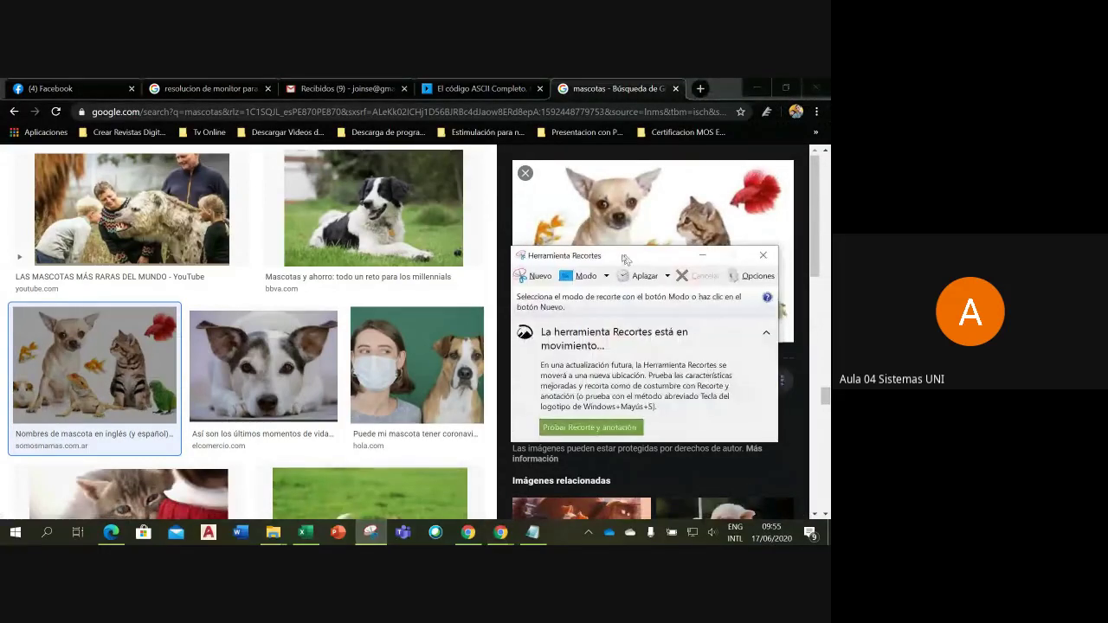
left_click_drag(625, 258, 232, 180)
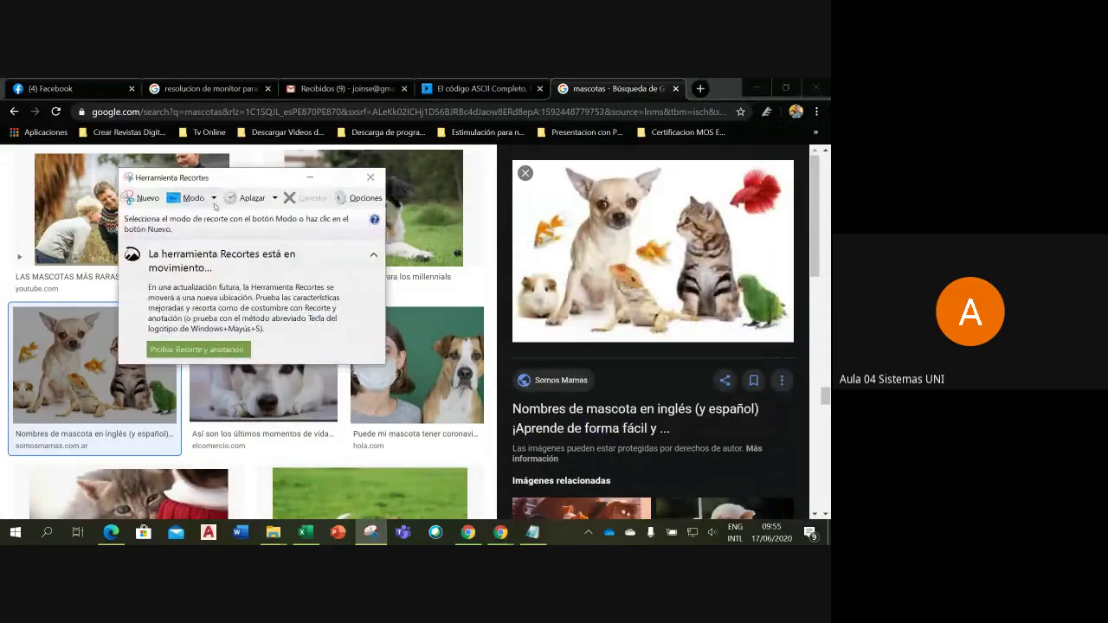
left_click(213, 197)
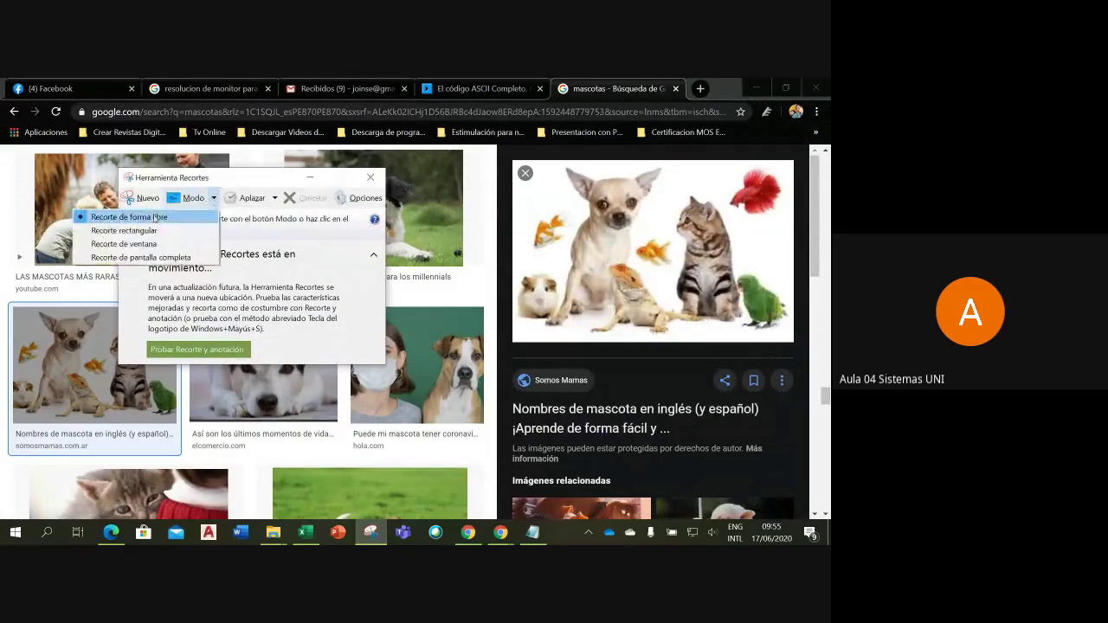
left_click(154, 217)
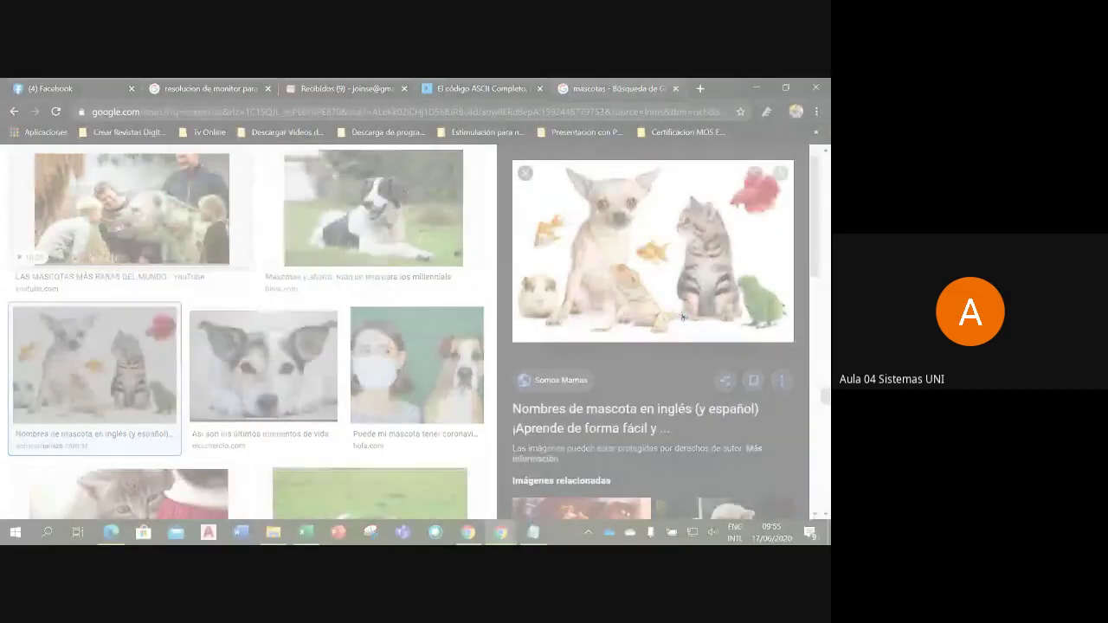
mouse_move(682, 316)
left_mouse_down()
mouse_move(677, 223)
mouse_move(693, 197)
mouse_move(725, 220)
mouse_move(743, 319)
mouse_move(681, 318)
left_mouse_up()
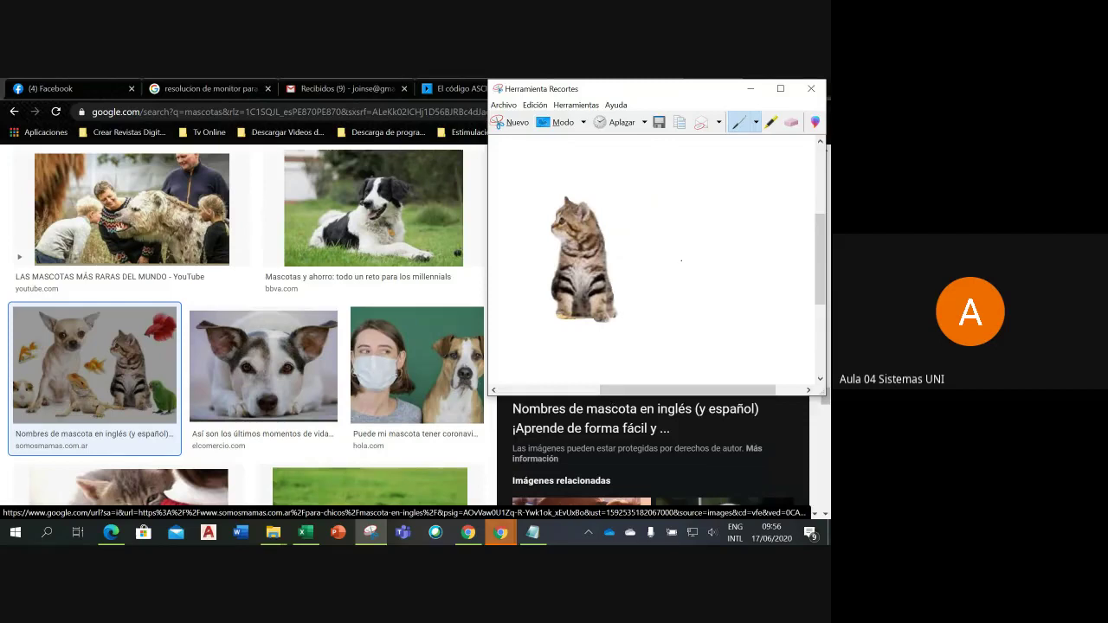
left_click_drag(623, 88, 231, 129)
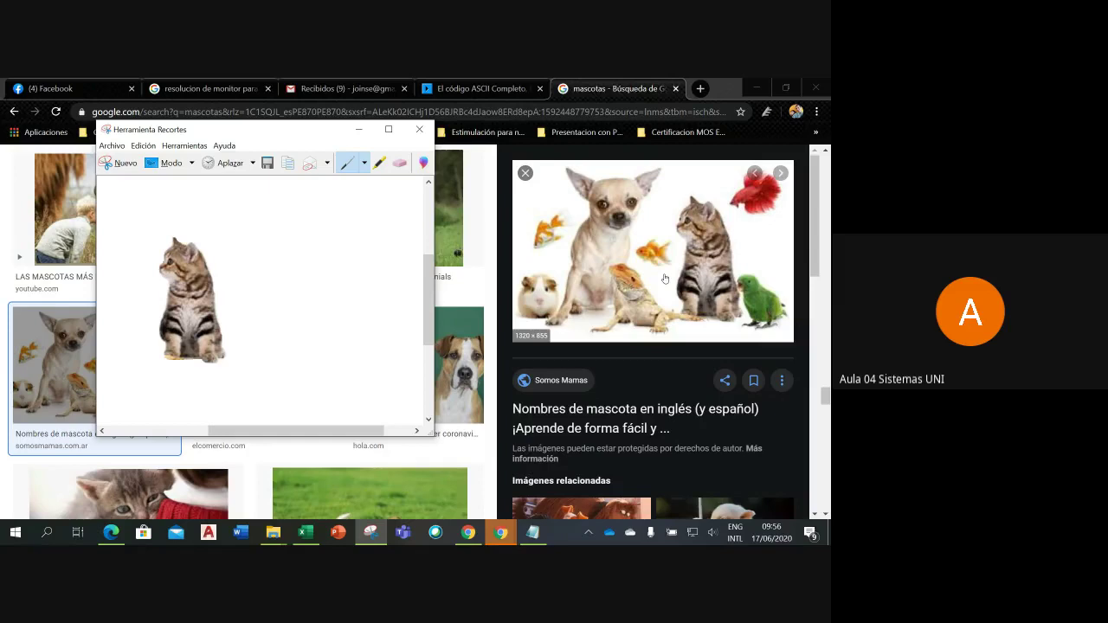
Switch to the Google Meet window of Windows10-Sesión6 and place the cursor in the chat message box
left_click(500, 532)
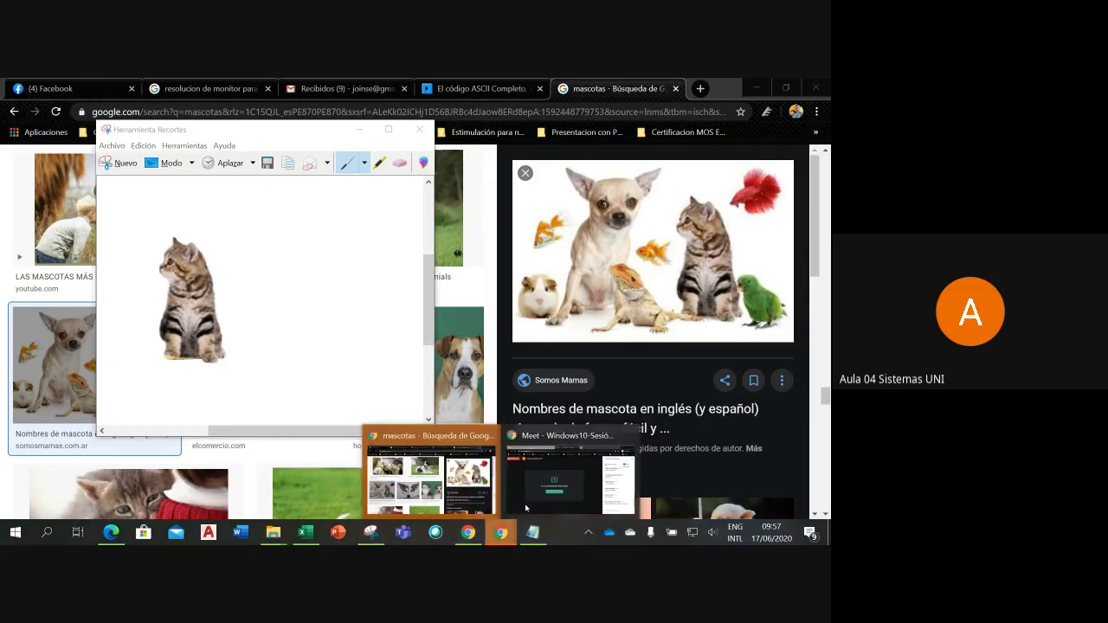
left_click(567, 438)
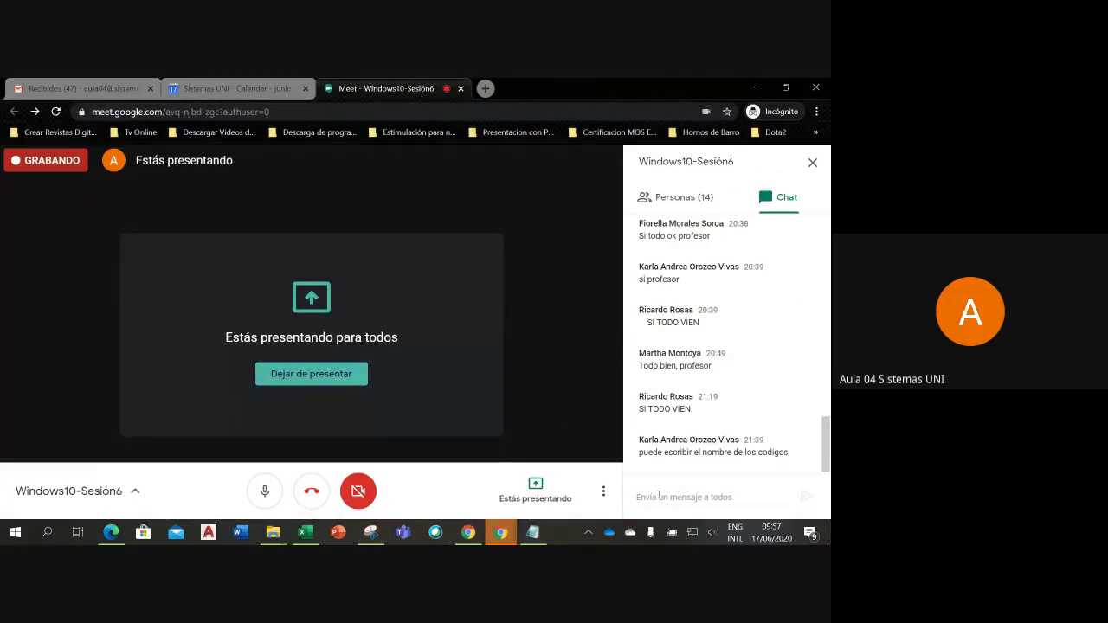
left_click(659, 496)
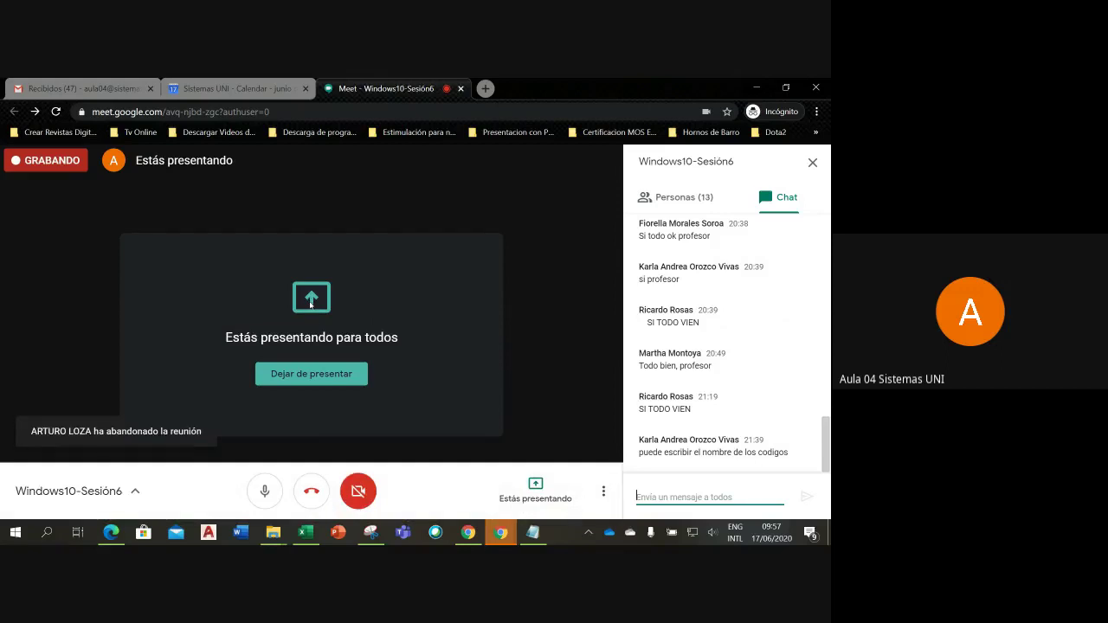
Set the snip mode to Recorte rectangular and capture the green presentation arrow icon in the Meet window
left_click(370, 531)
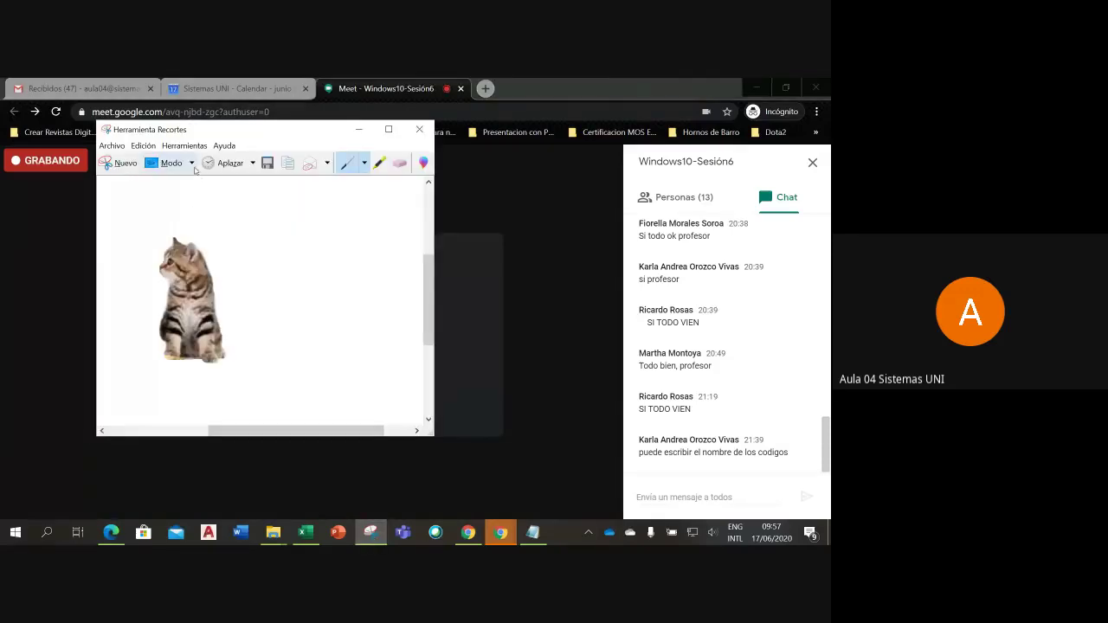
left_click(192, 165)
left_click(155, 197)
left_click(121, 168)
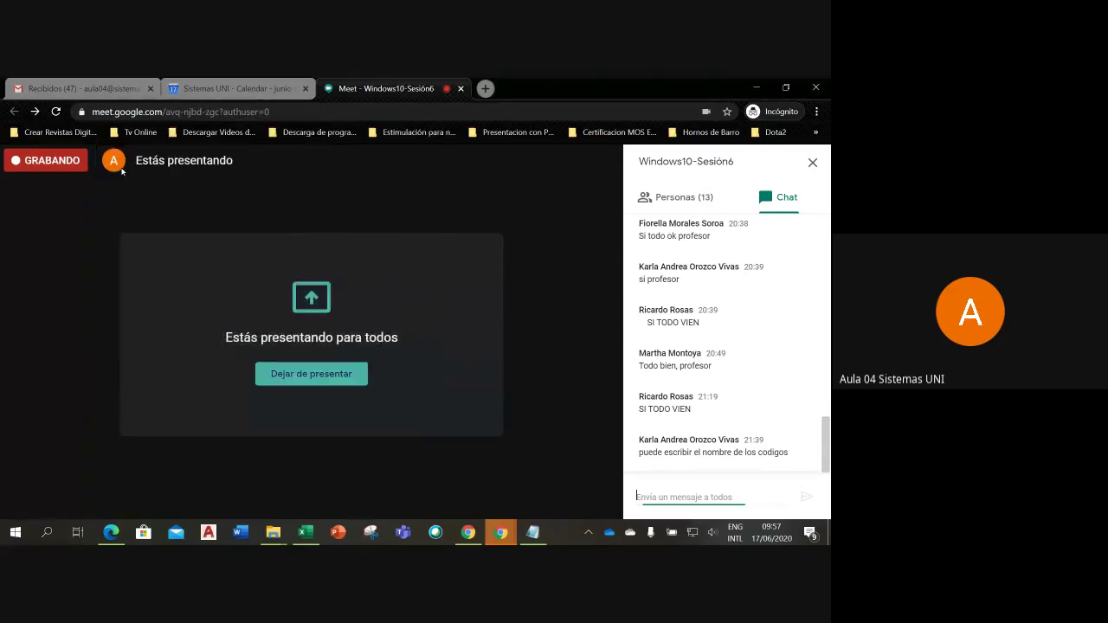
key("Escape")
left_click(206, 201)
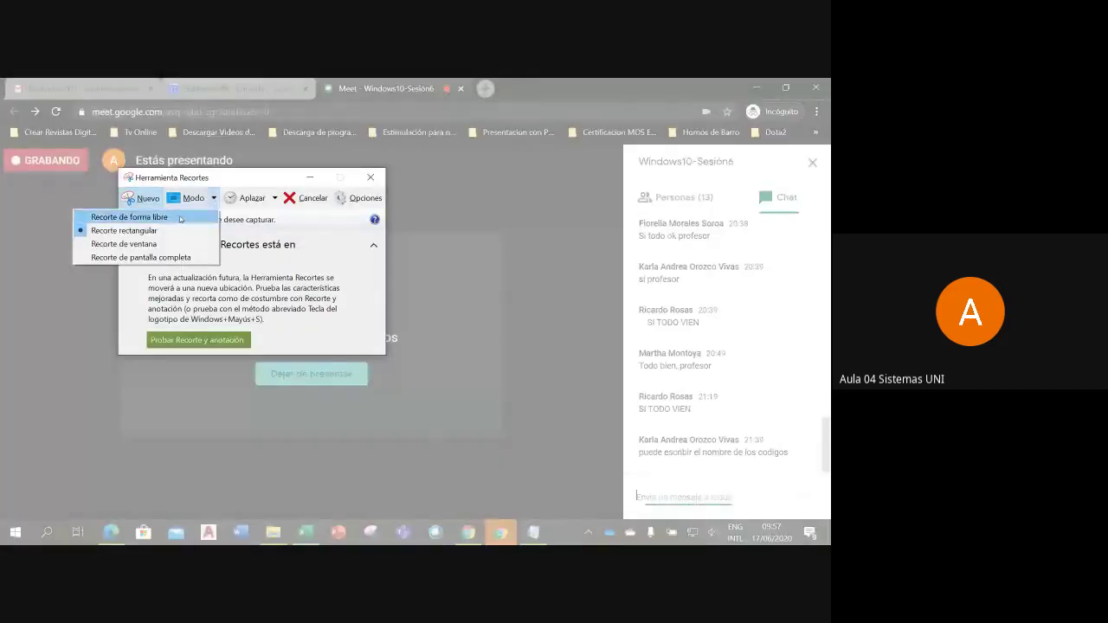
left_click(161, 228)
left_click_drag(243, 179, 592, 197)
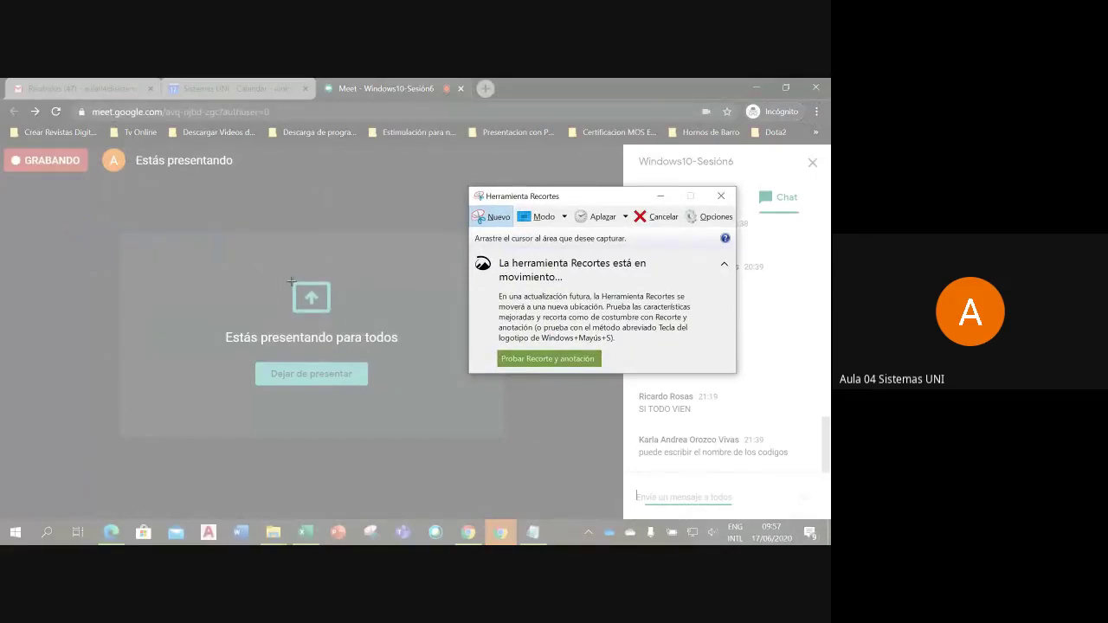
left_click_drag(291, 281, 331, 313)
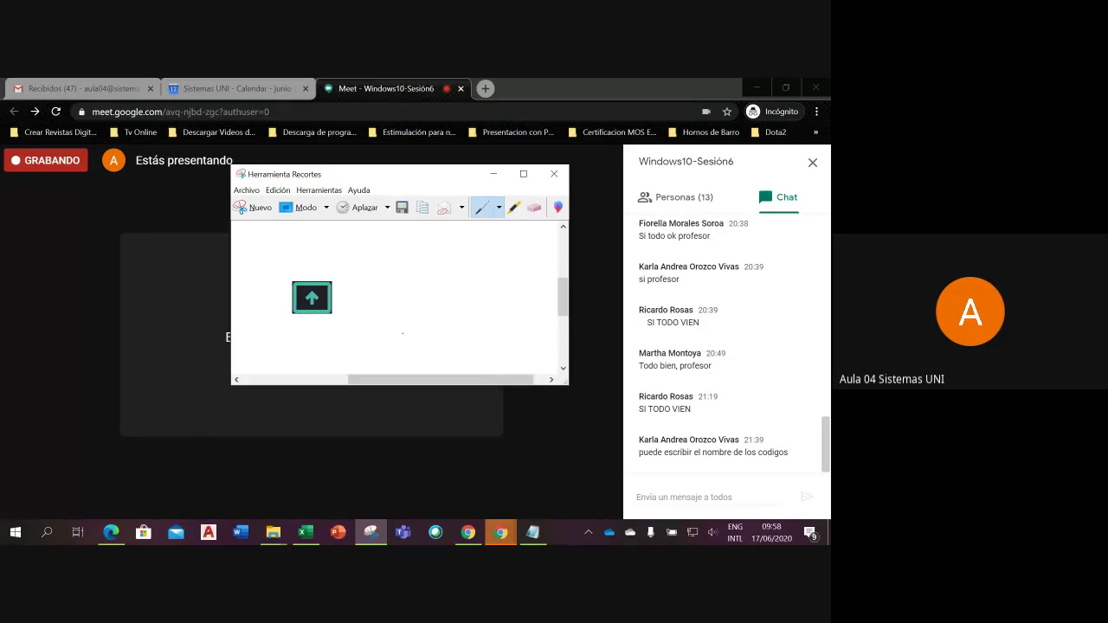
Save the arrow snip as flecha in JPEG format in the Imágenes folder
left_click(246, 189)
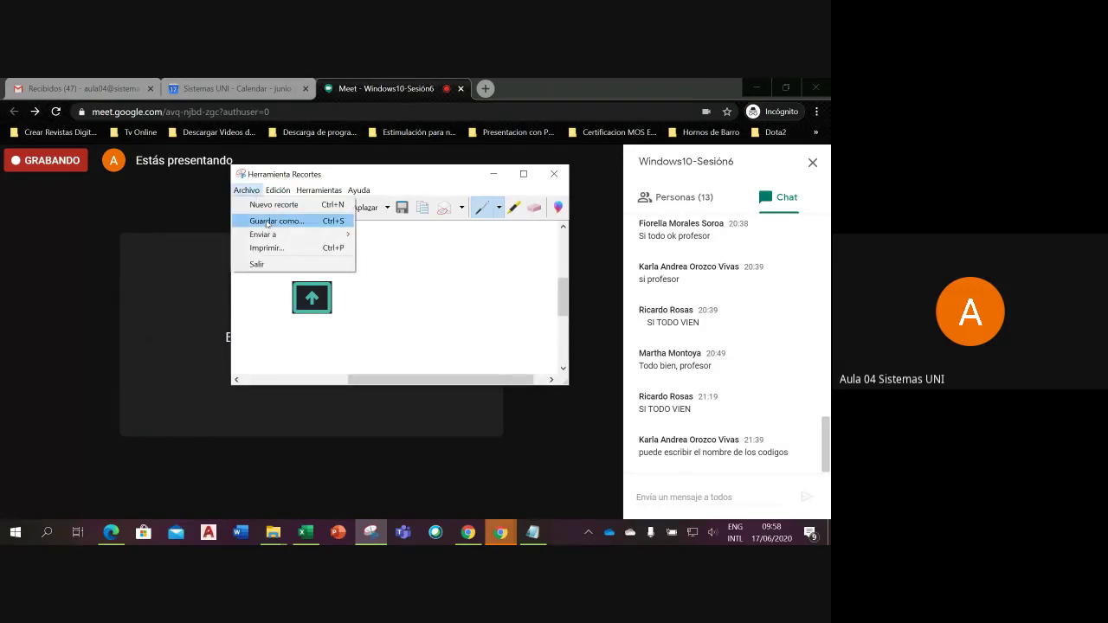
left_click(269, 223)
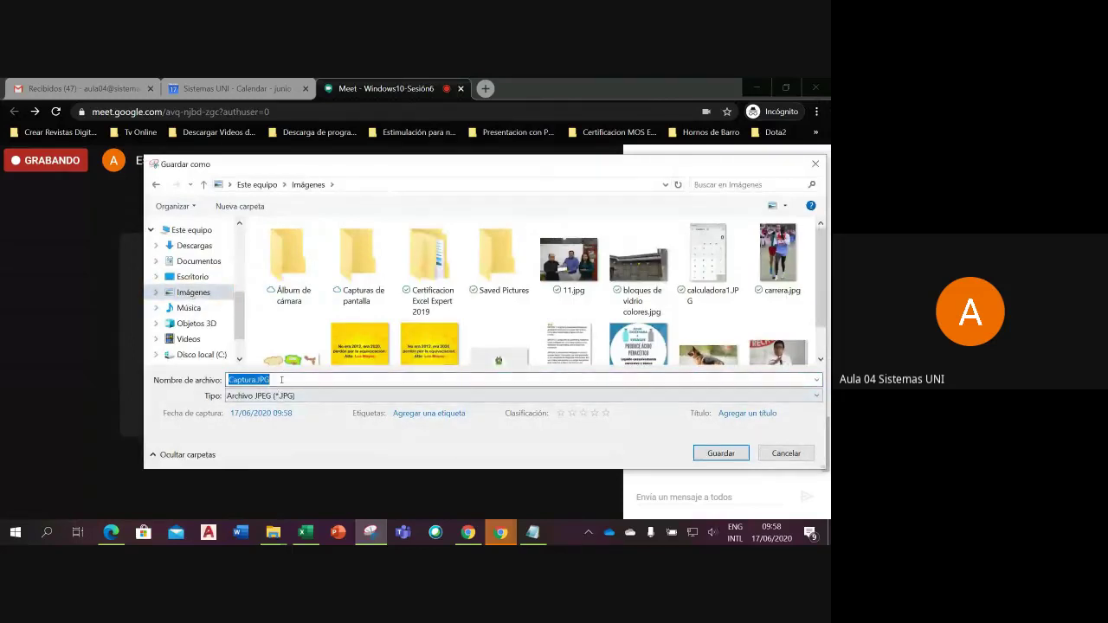
type("lecha")
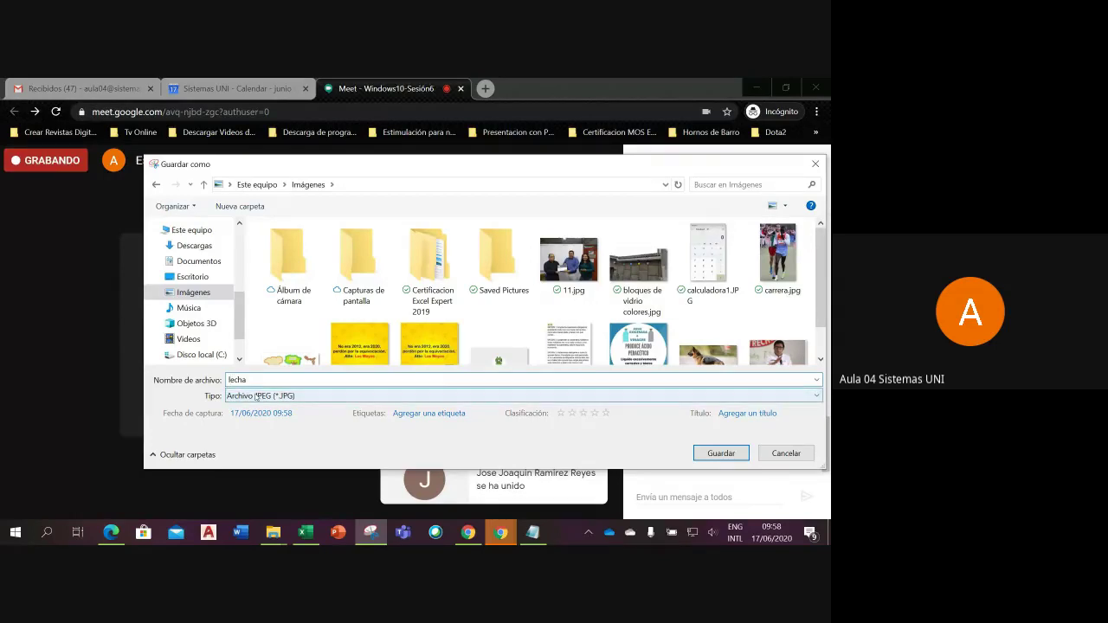
key("Home")
key("Delete")
type("f")
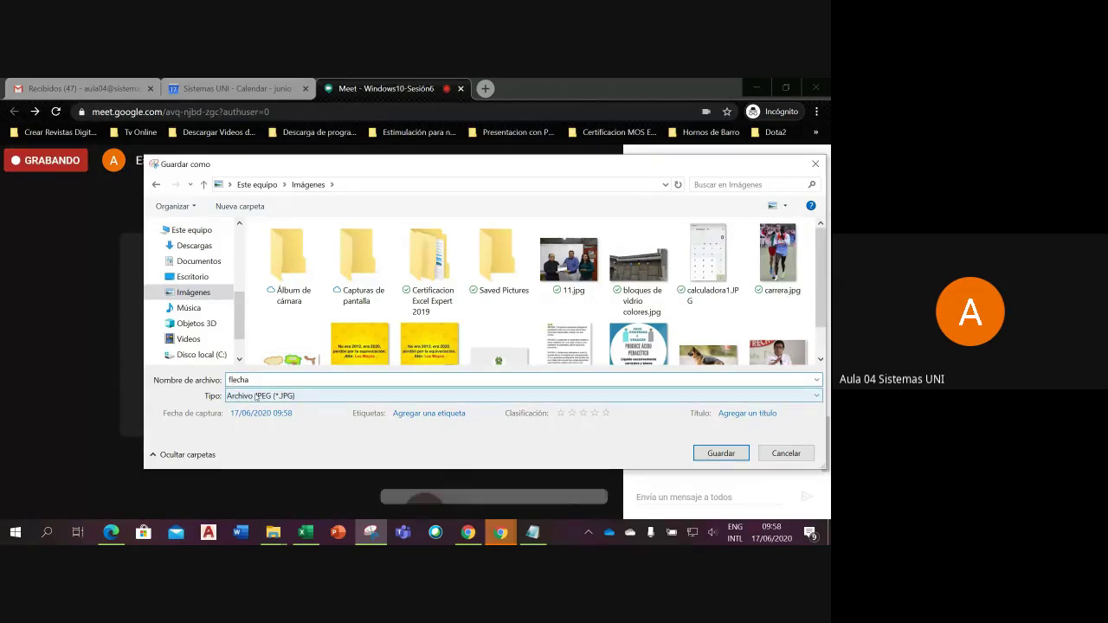
left_click(705, 451)
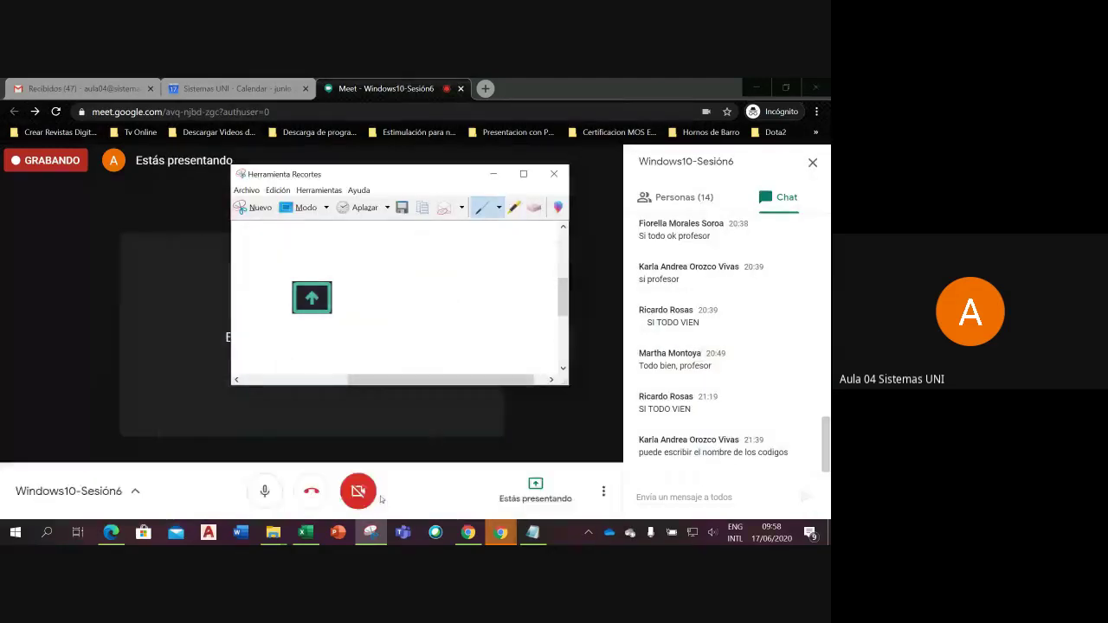
Look for the saved flecha.JPG file in the Imágenes folder in File Explorer, then minimize the folder window
left_click(275, 536)
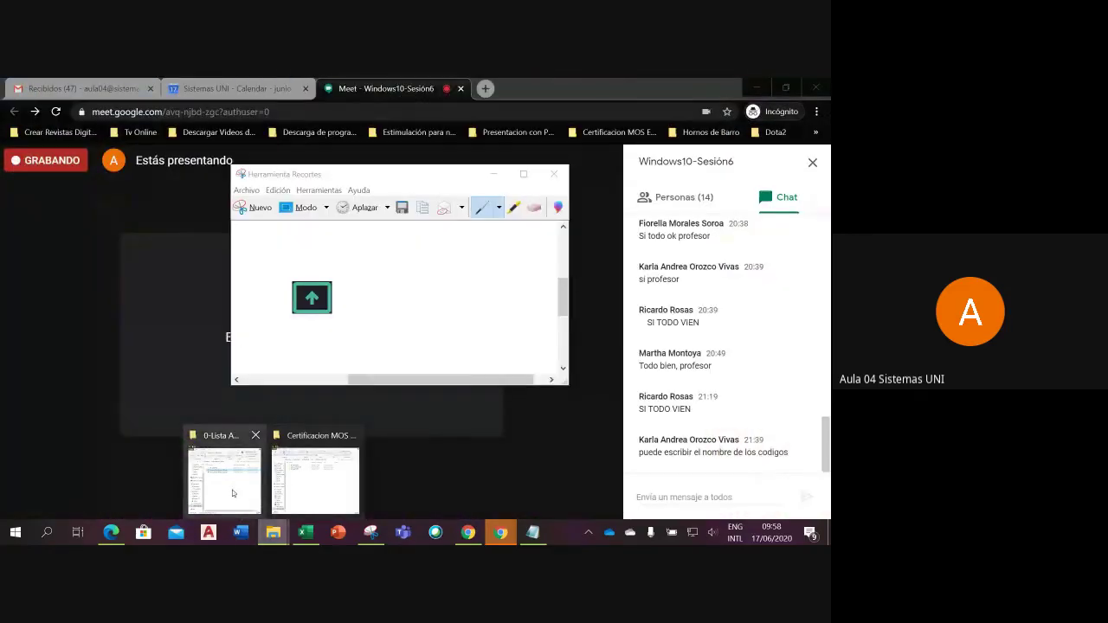
left_click(232, 493)
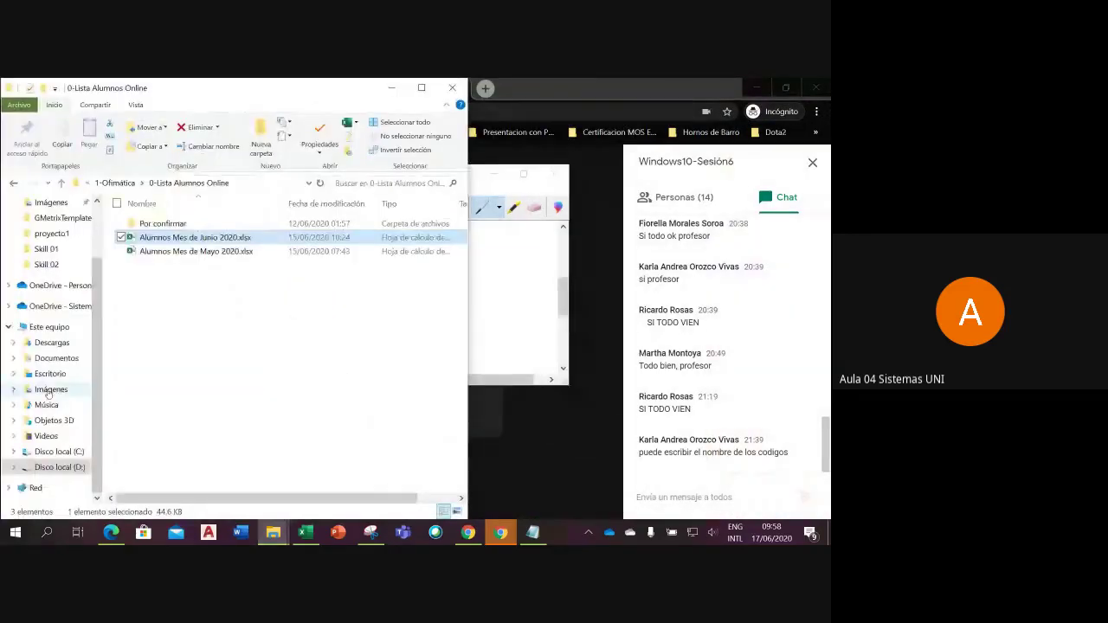
left_click(47, 388)
left_click_drag(462, 259, 462, 332)
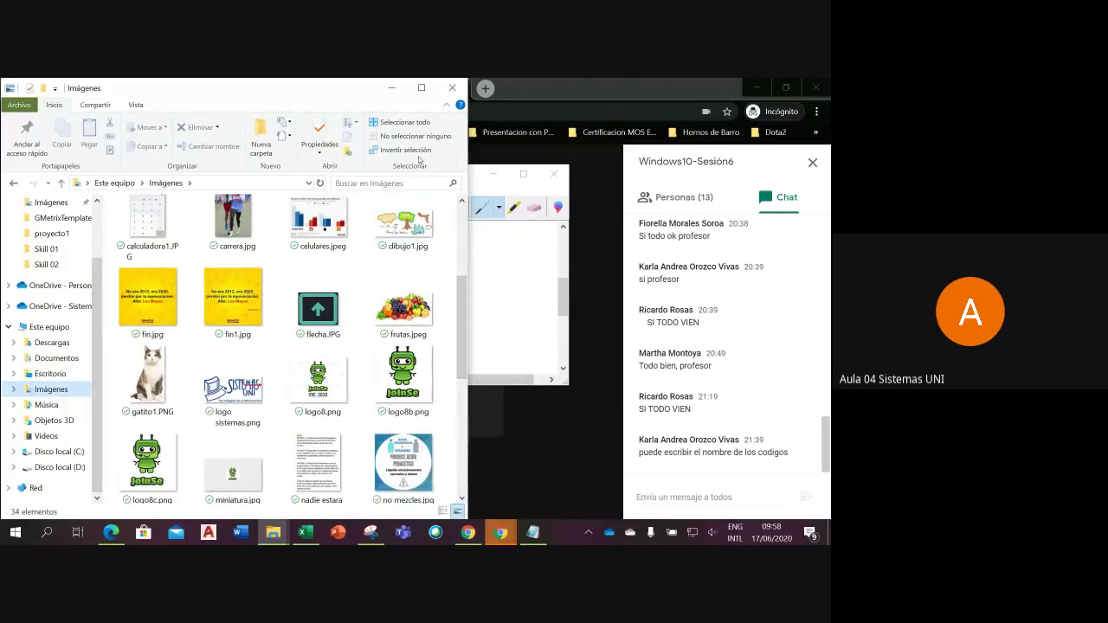
left_click(391, 87)
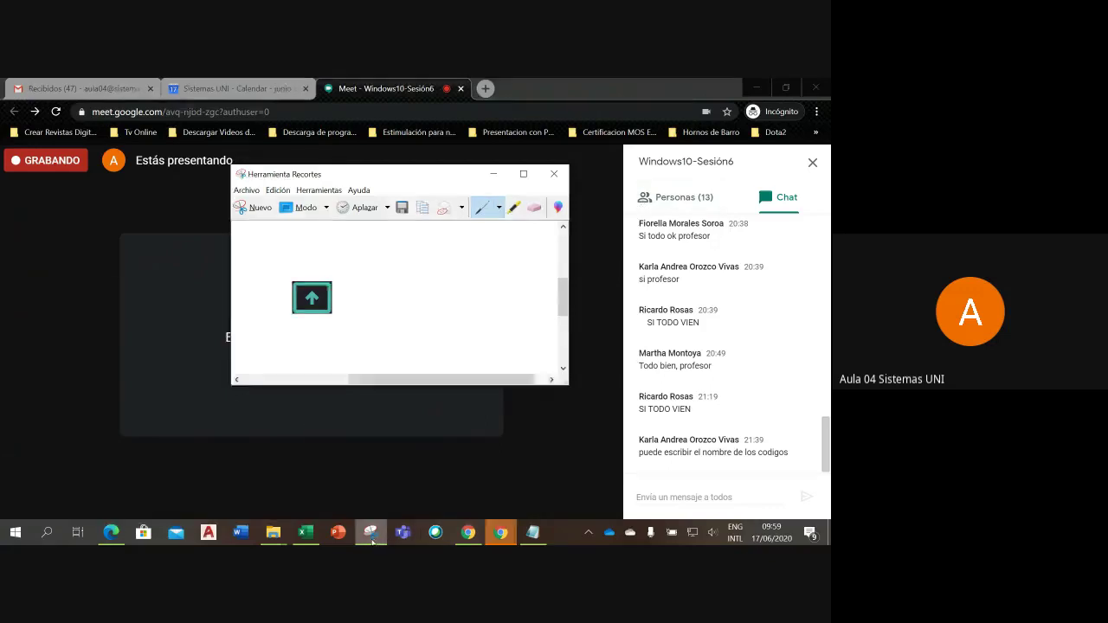
Capture the people icon beside Personas in the Meet window with a new rectangular snip
key("alt+Tab")
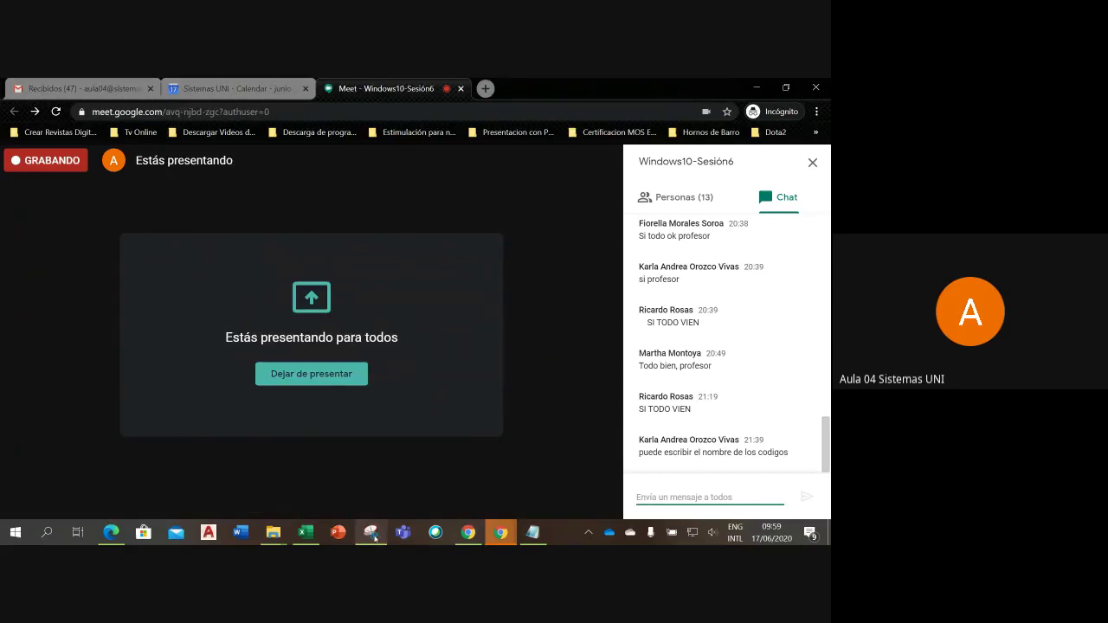
left_click(370, 532)
left_click(260, 212)
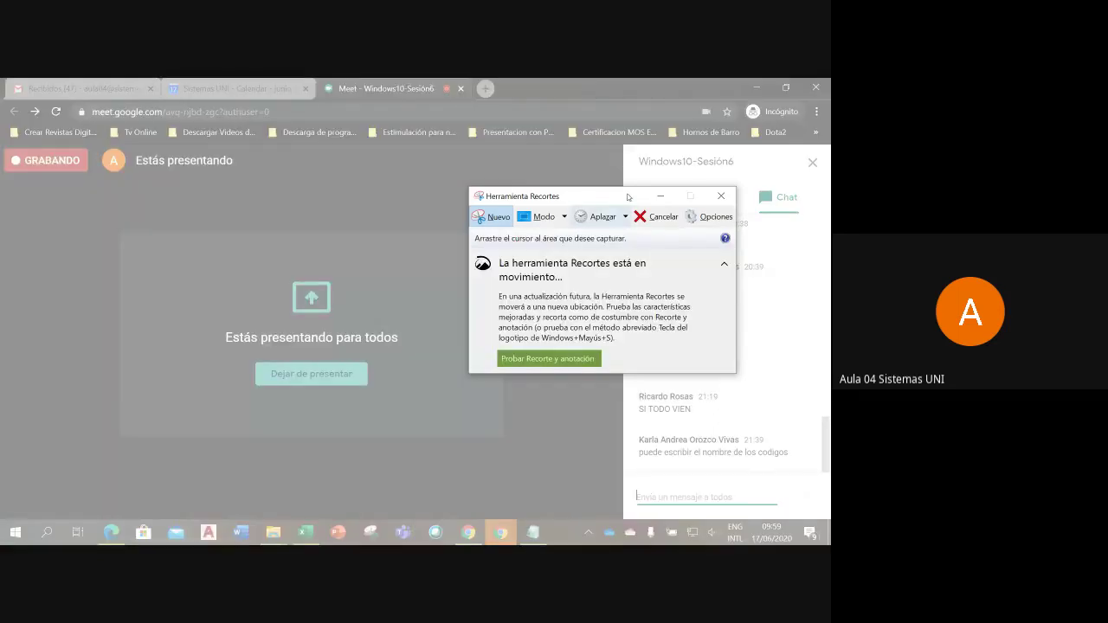
left_click_drag(634, 188, 655, 206)
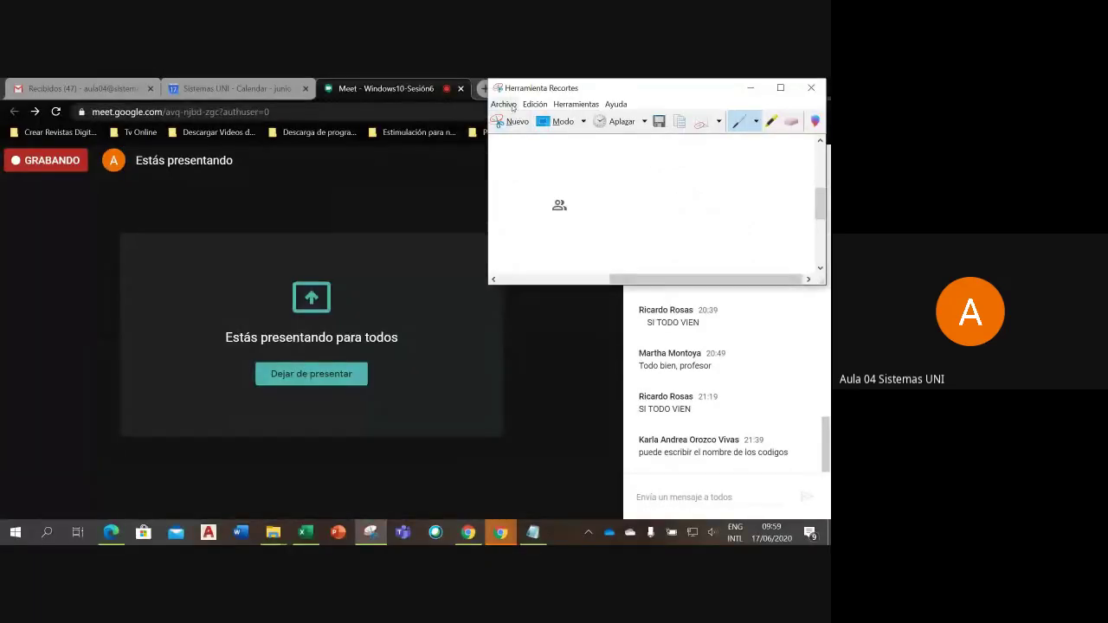
Save the people icon snip as personas in JPEG format in the Imágenes folder
left_click(503, 103)
left_click(527, 134)
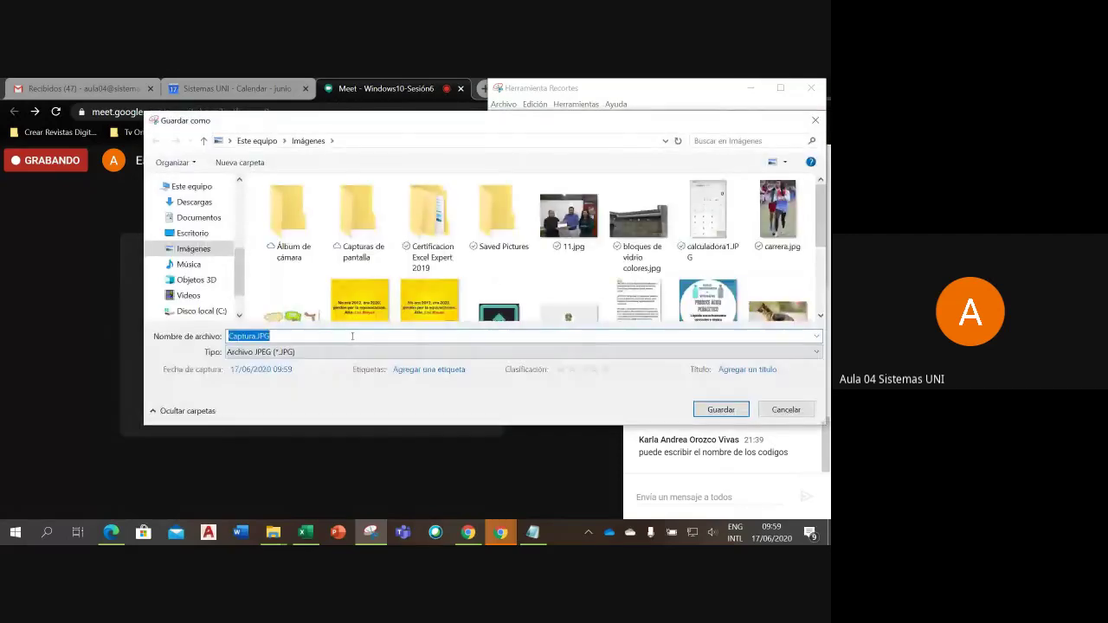
type("personas")
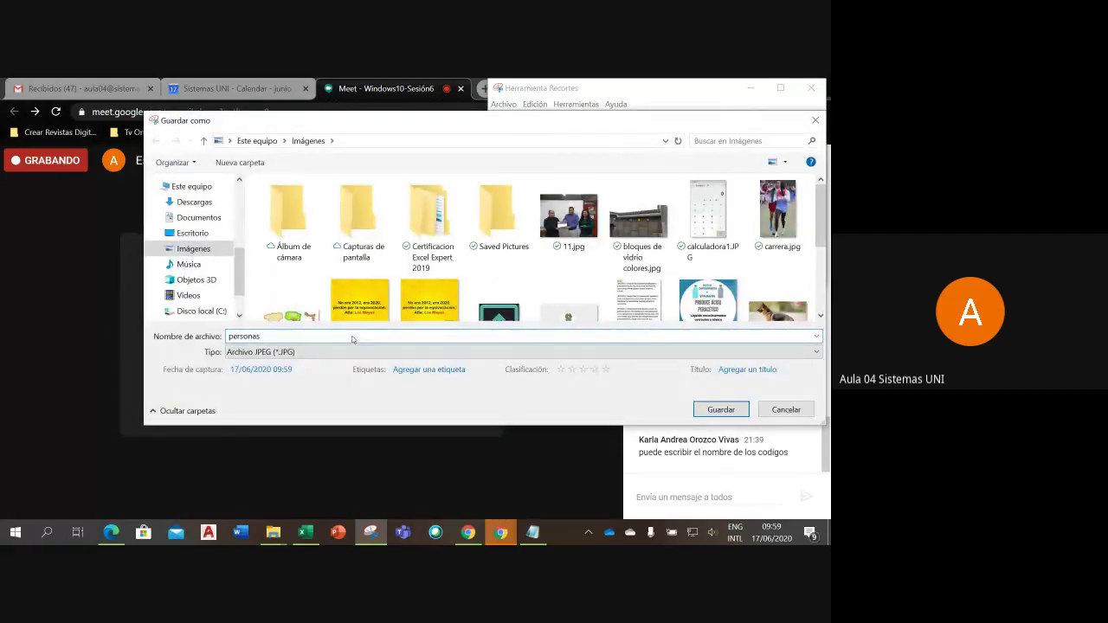
key("Return")
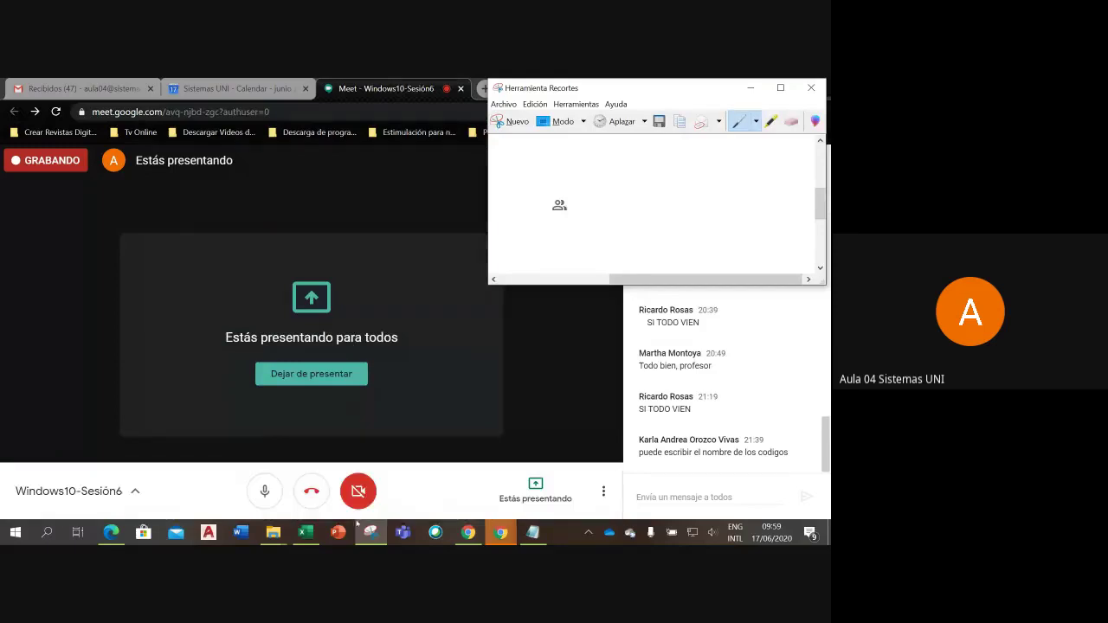
Find personas.JPG in the Imágenes folder, view it in Photos, and close the viewer
mouse_move(272, 533)
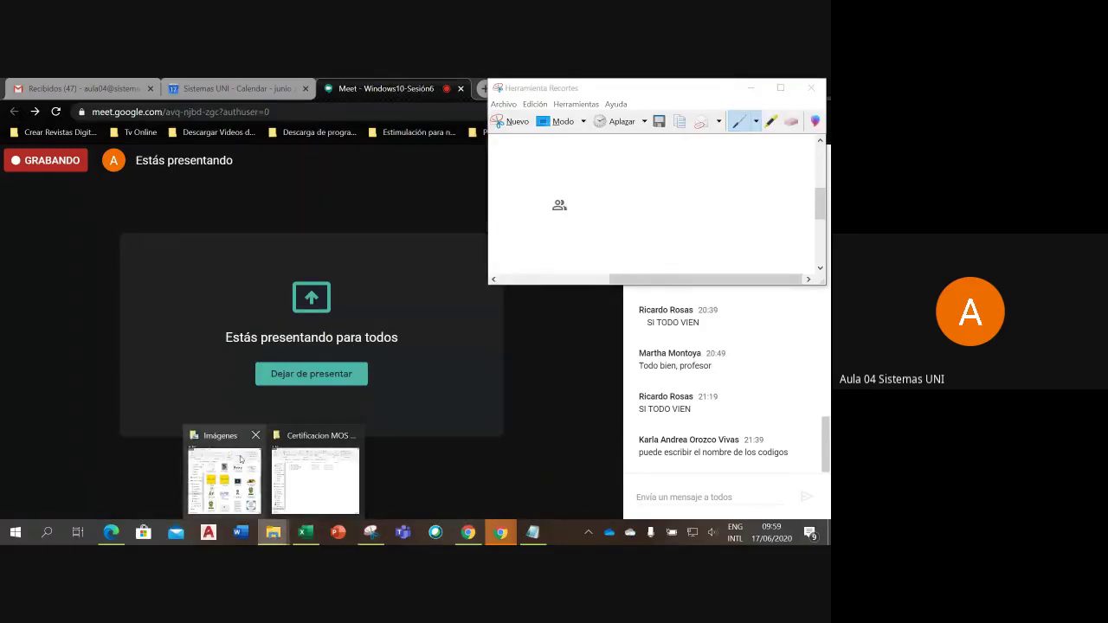
left_click(237, 460)
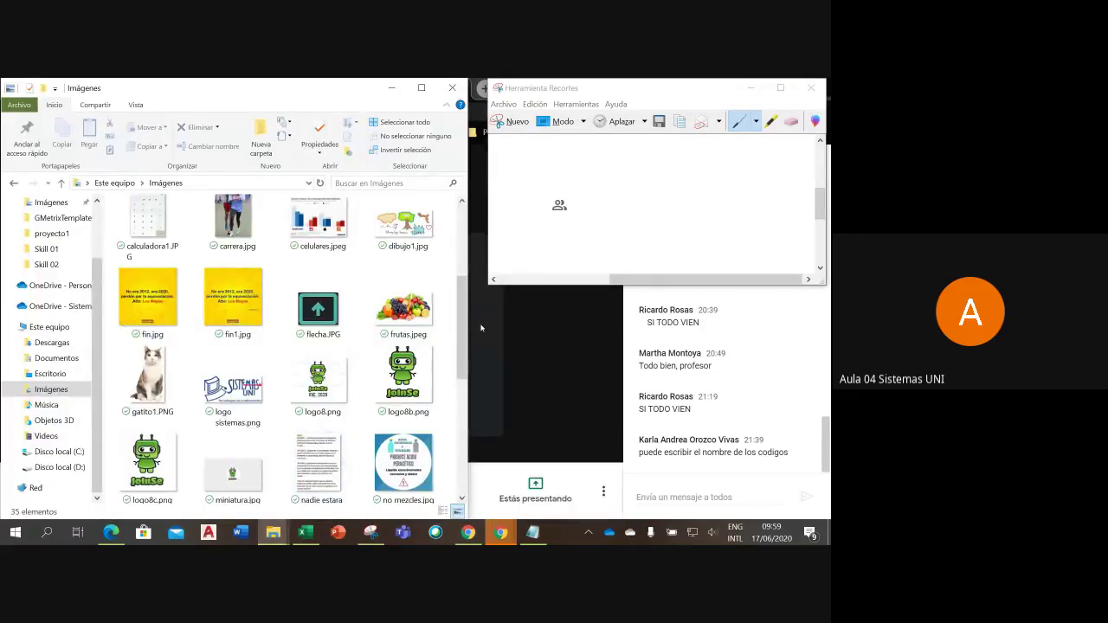
scroll(462, 346, "down", 1)
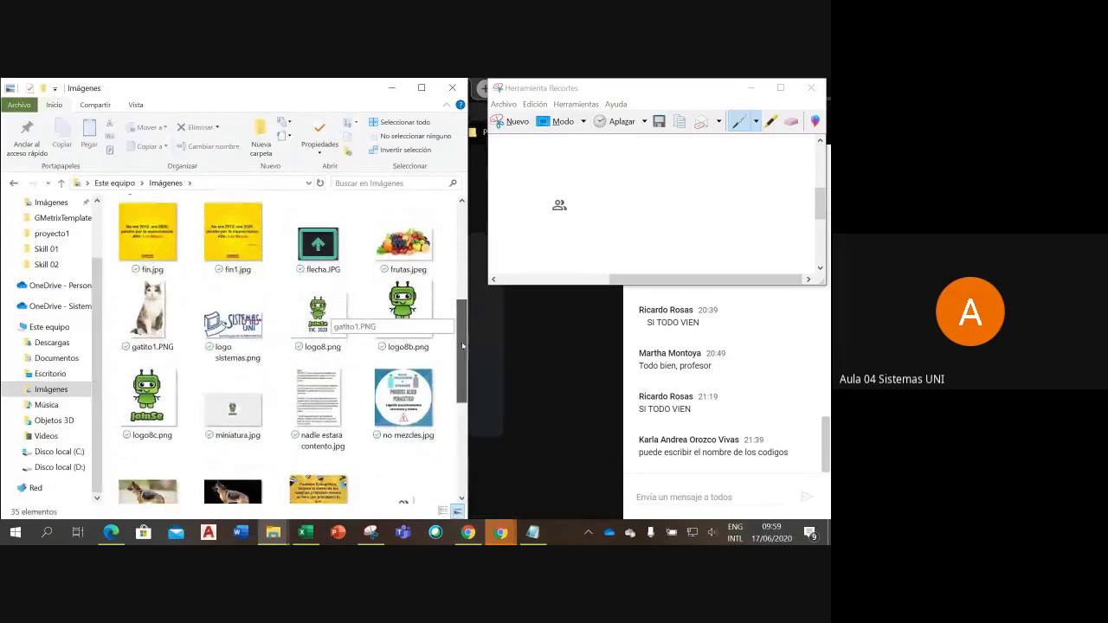
left_click_drag(463, 346, 473, 424)
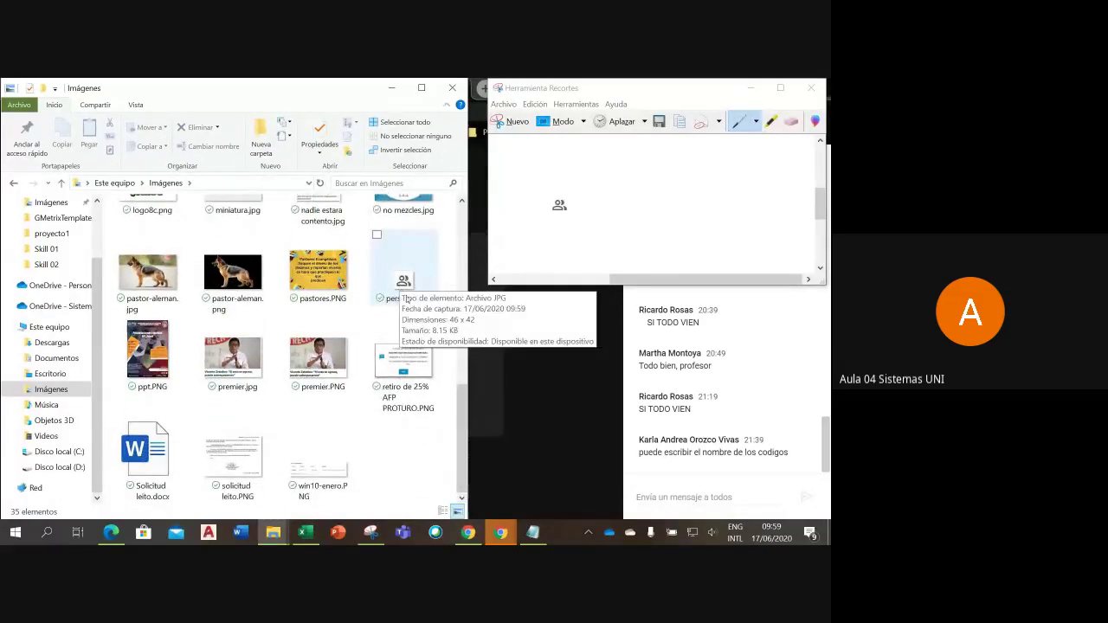
double_click(404, 287)
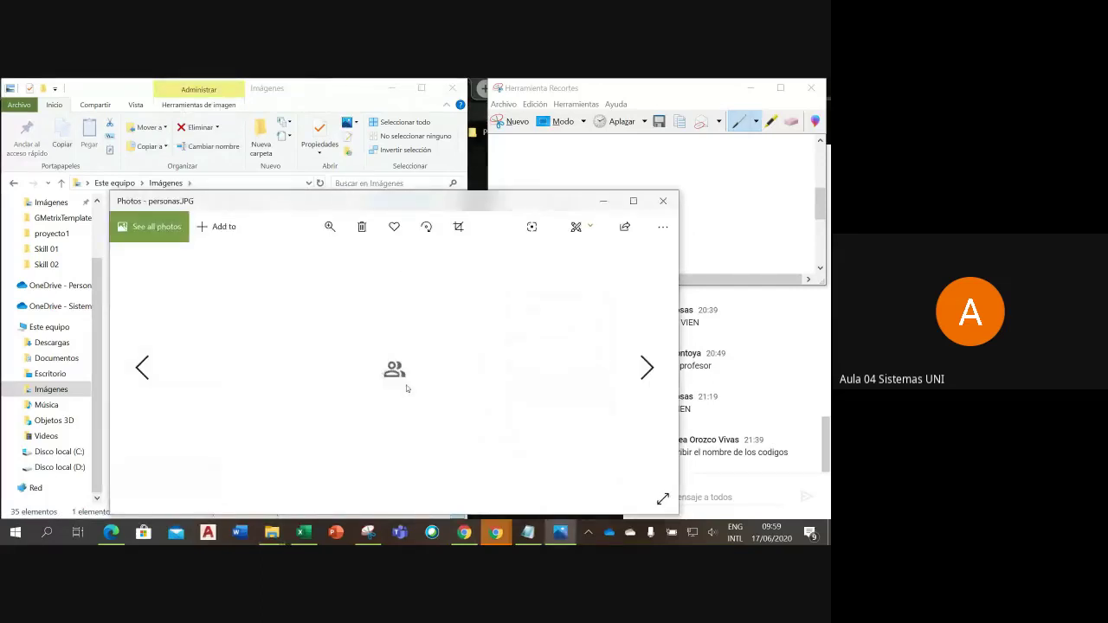
left_click(662, 201)
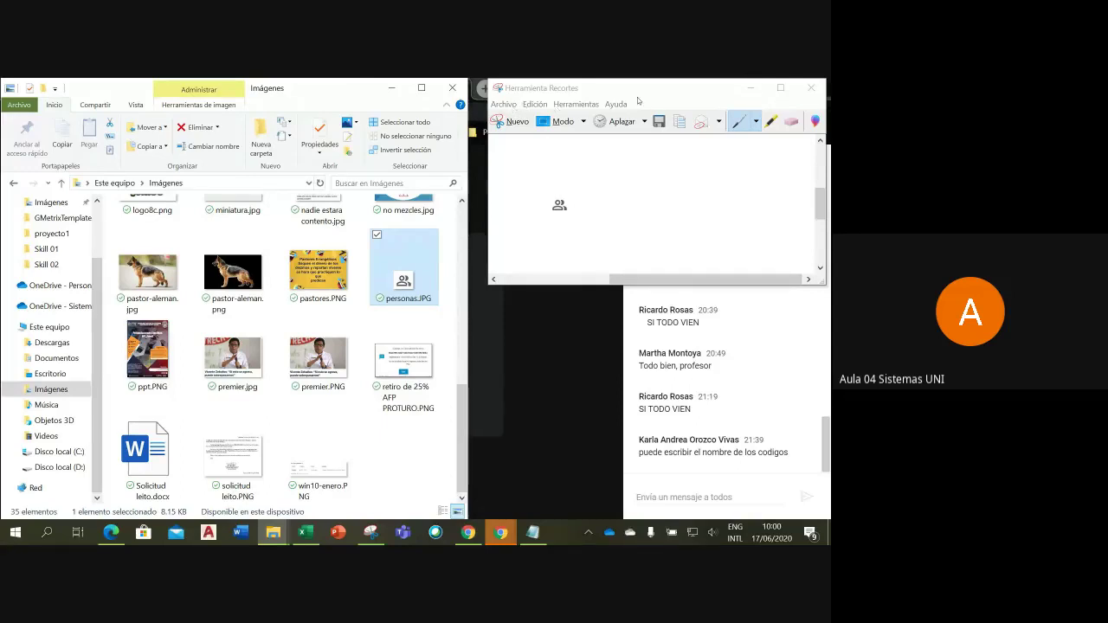
Close Herramienta Recortes and minimize the Imágenes folder window
left_click_drag(637, 97, 298, 185)
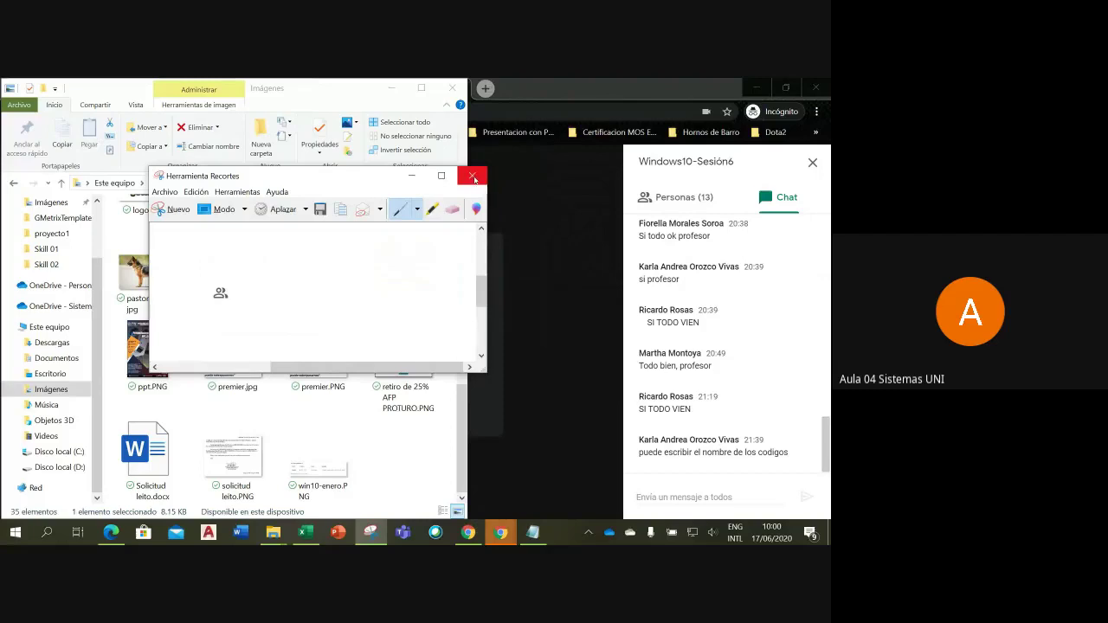
left_click(473, 177)
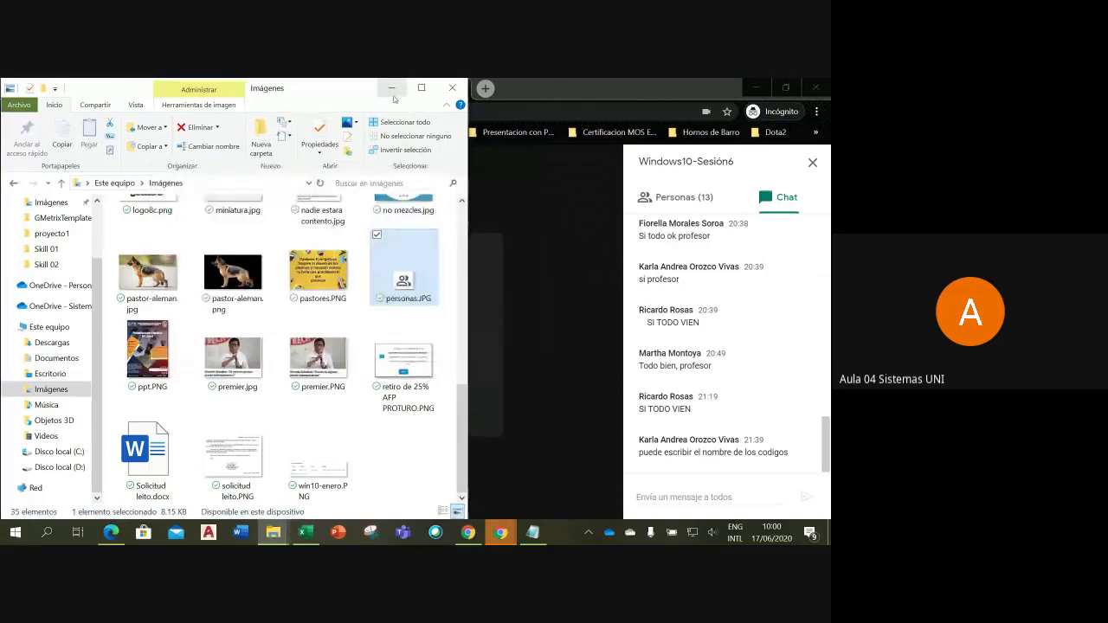
left_click(391, 89)
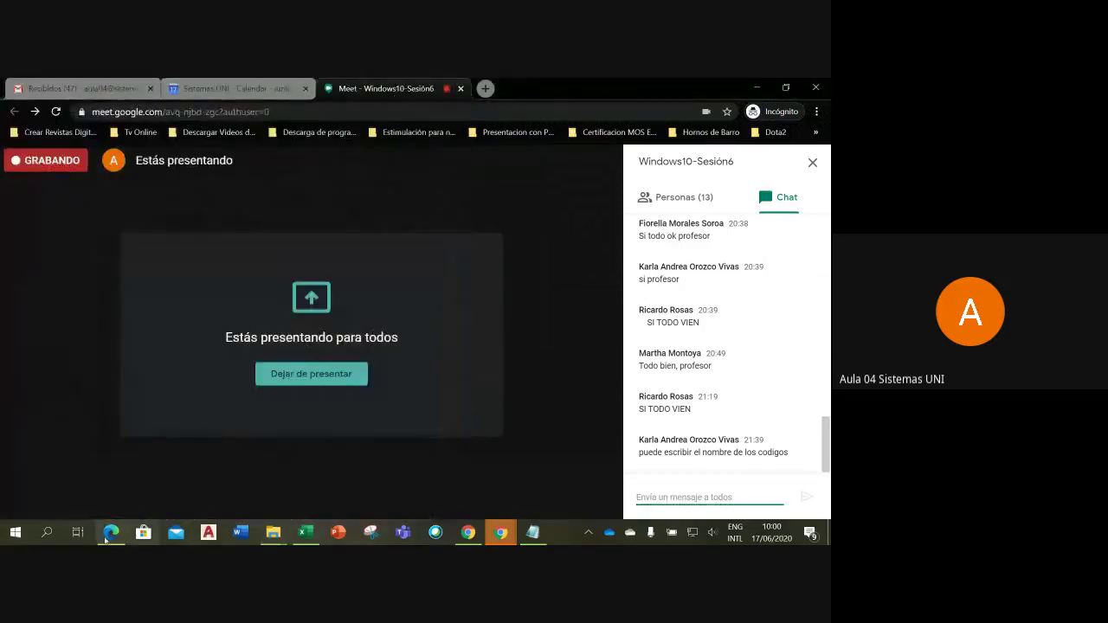
Search Windows for Bloc de notas and show the pinning options for the app
left_click(48, 533)
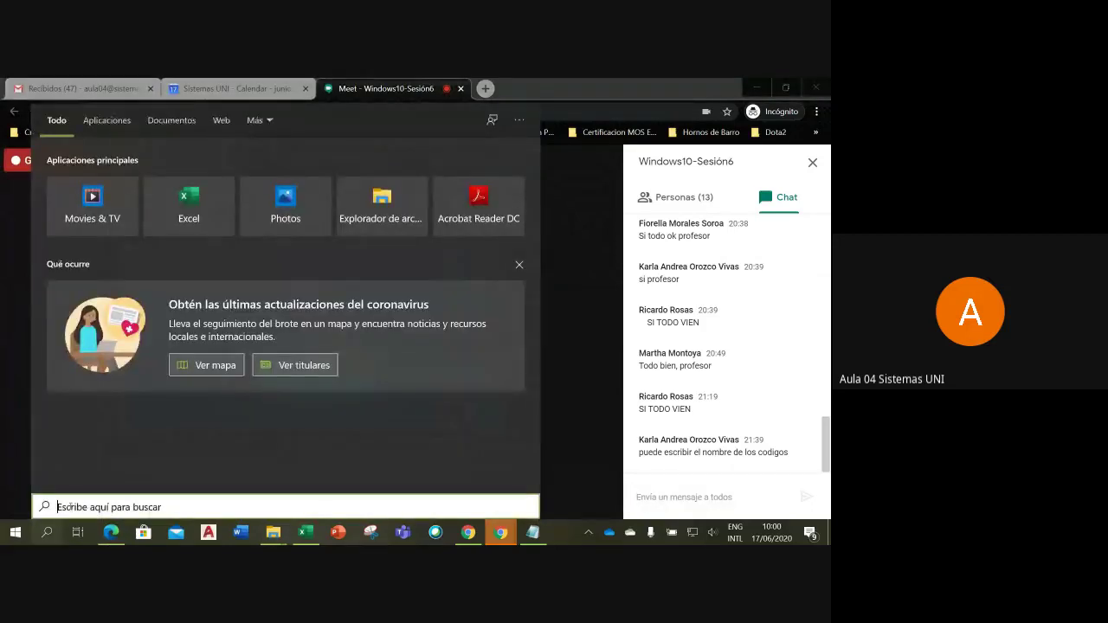
type("blo")
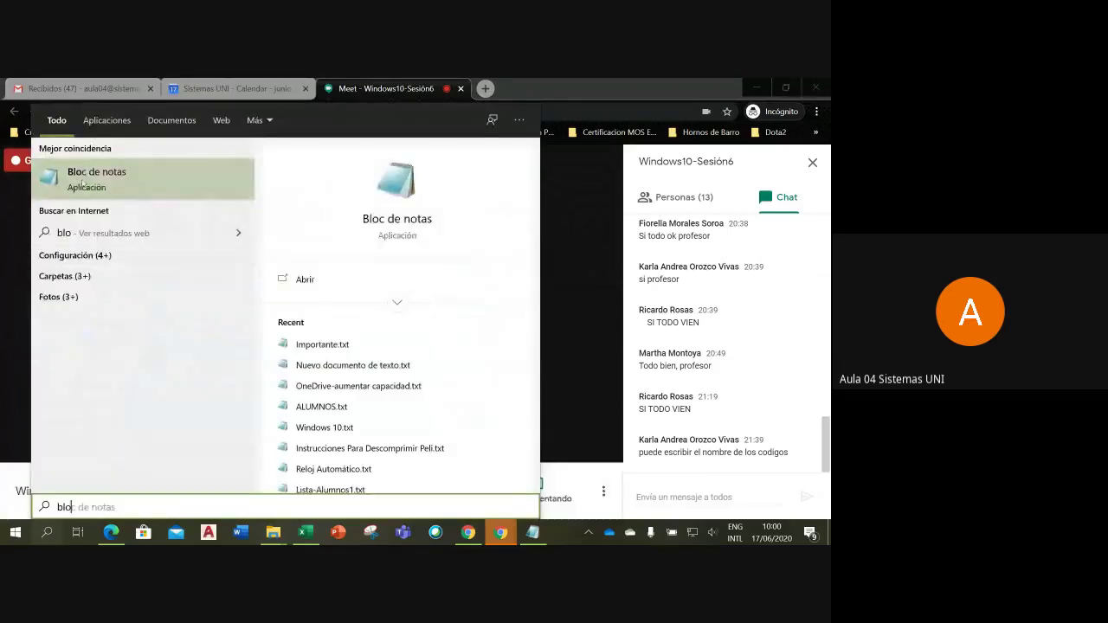
type("c")
right_click(85, 179)
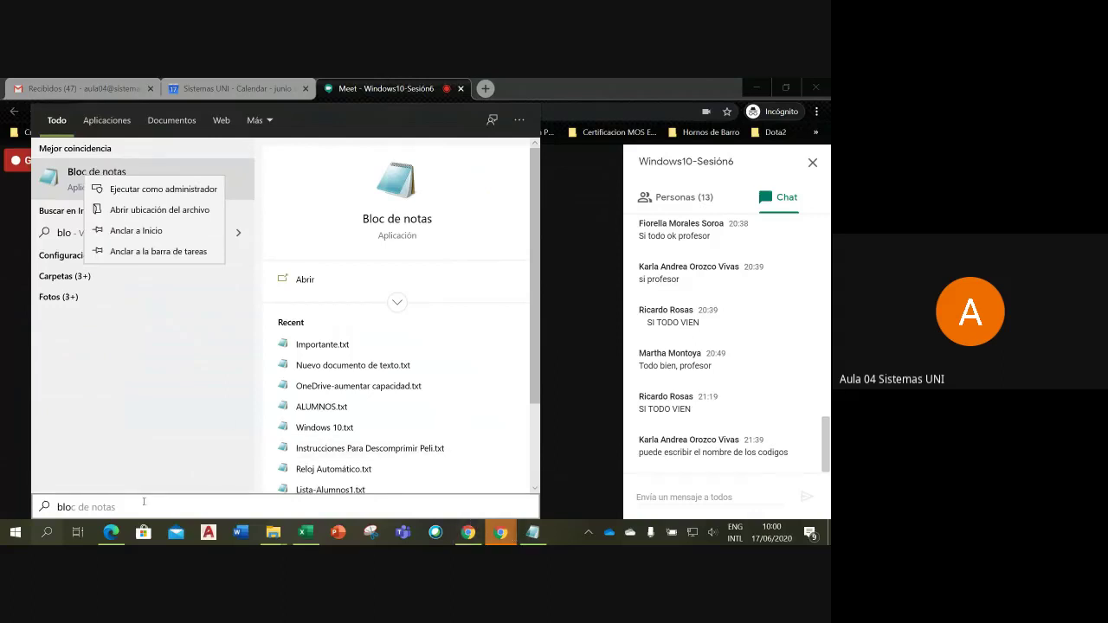
left_click(78, 506)
type("de not")
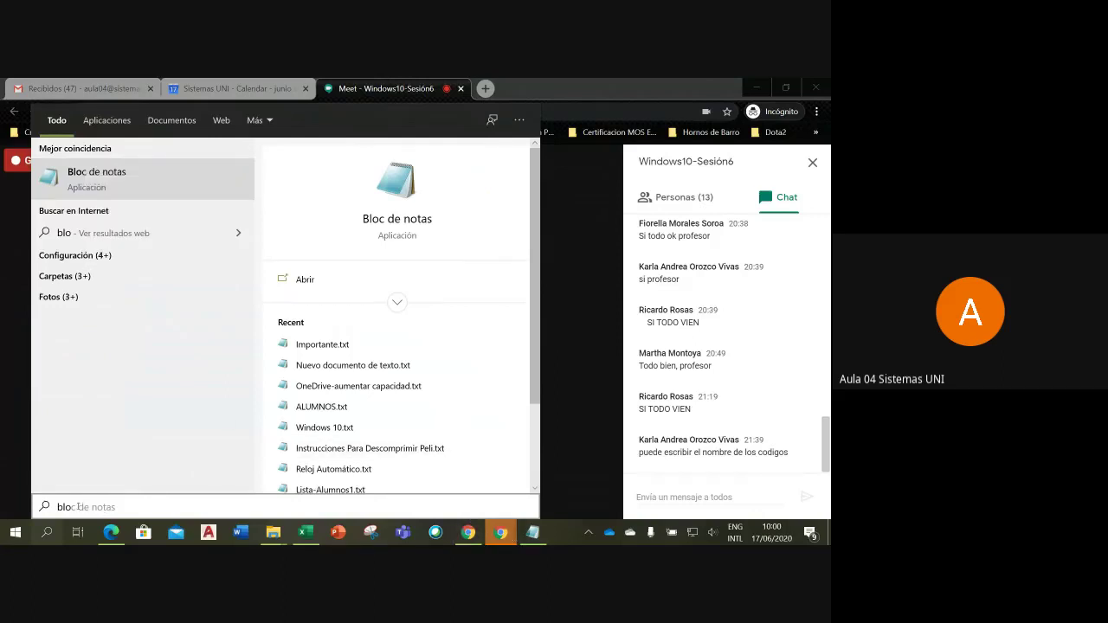
Replace the Windows search text with "rec" and show the pinning options for Herramienta Recortes
key("BackSpace")
key("BackSpace")
key("BackSpace")
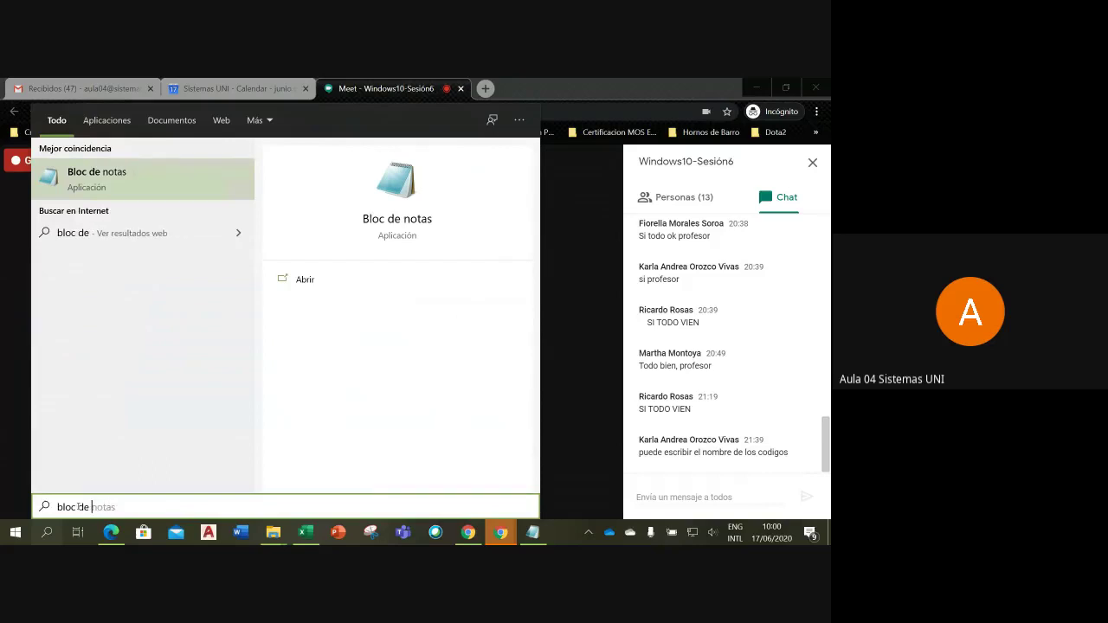
key("BackSpace")
key("BackSpace")
key("BackSpace")
key("BackSpace")
key("BackSpace")
key("BackSpace")
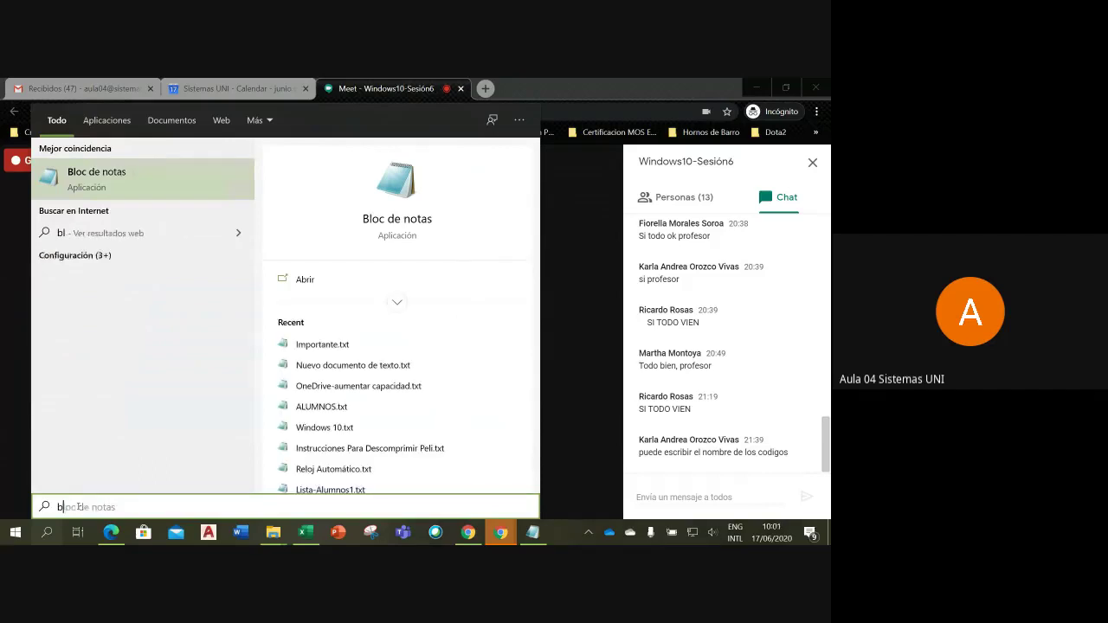
key("BackSpace")
key("BackSpace")
type("re")
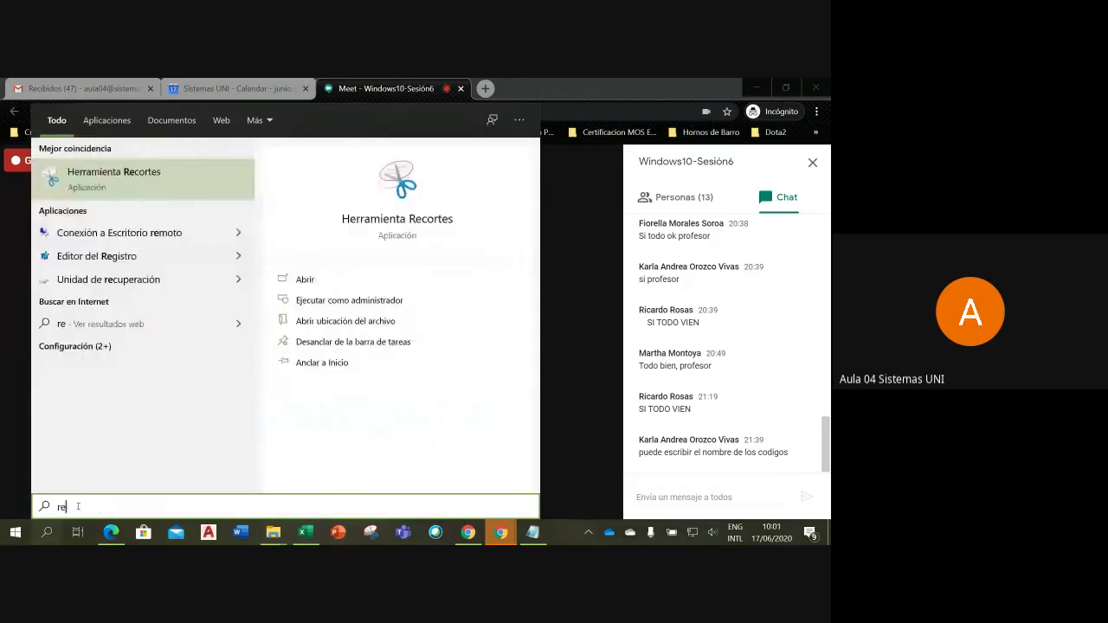
type("c")
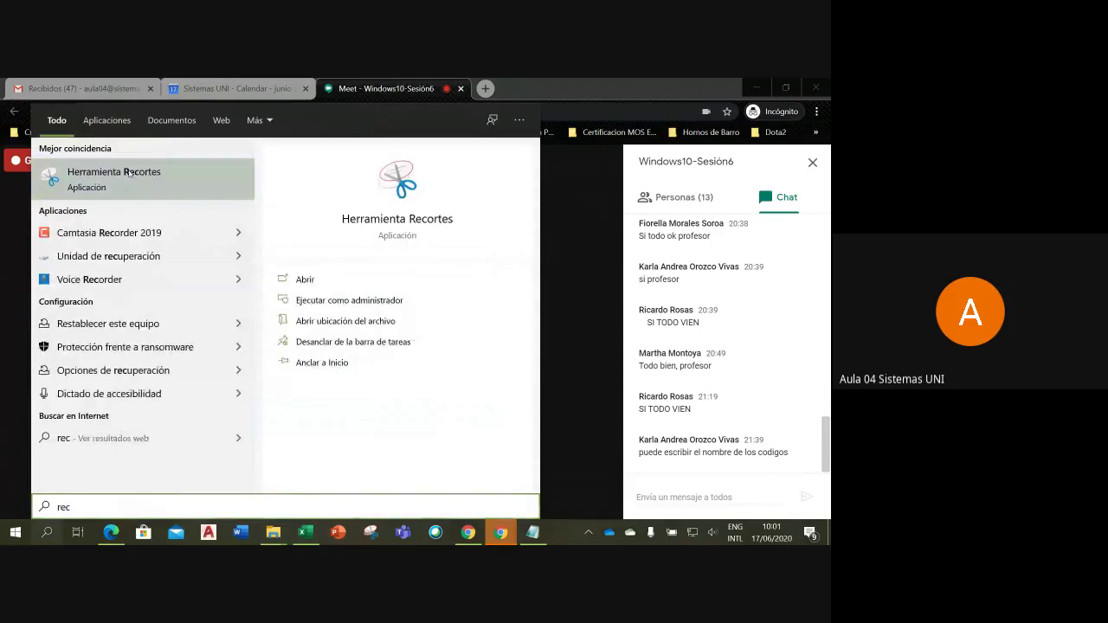
right_click(128, 172)
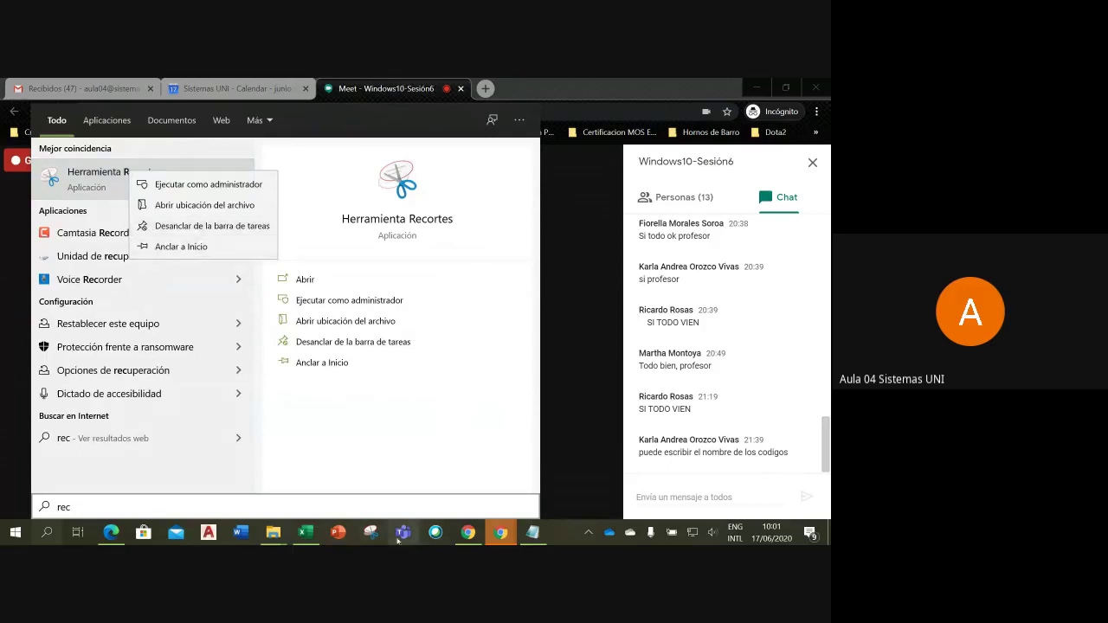
Leave the Windows search and switch to the untitled Bloc de notas document, repositioning its window over the Meet page
mouse_move(536, 536)
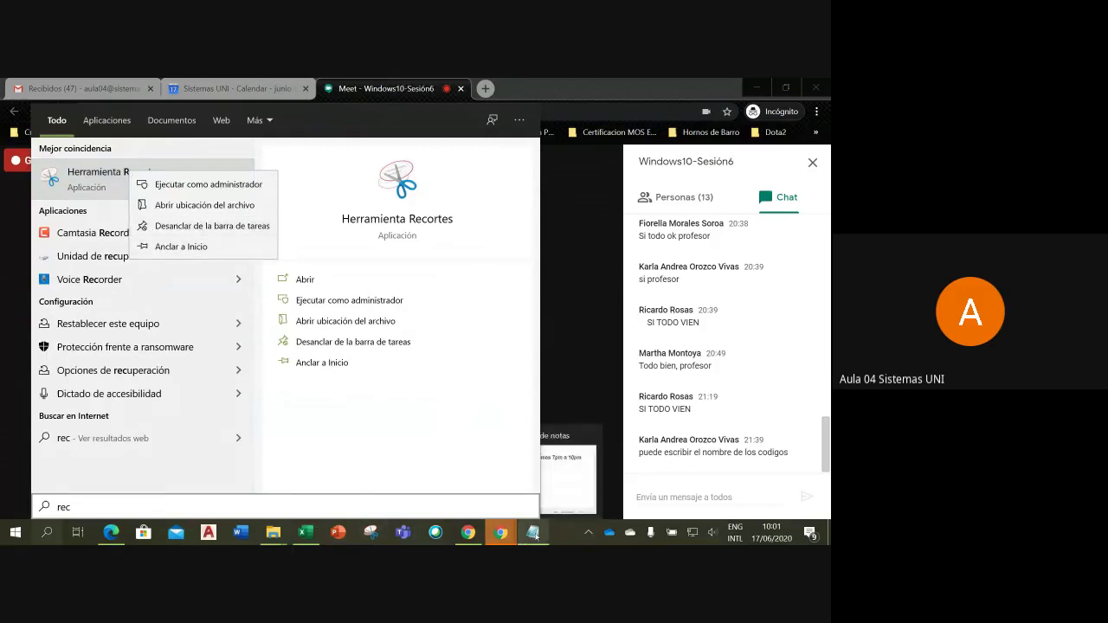
key("Escape")
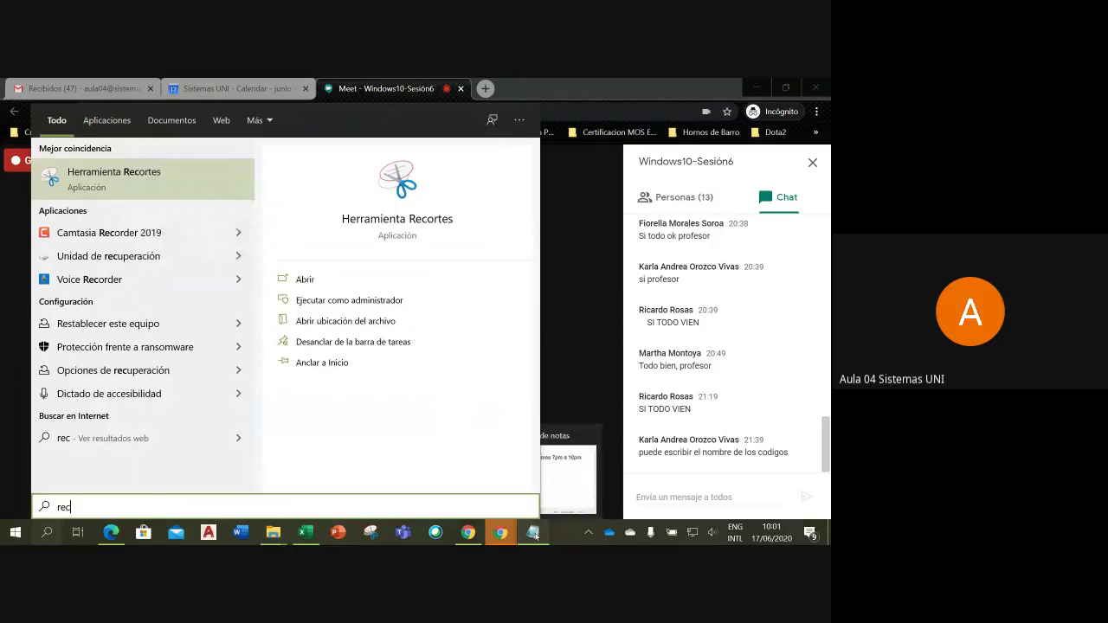
left_click(534, 533)
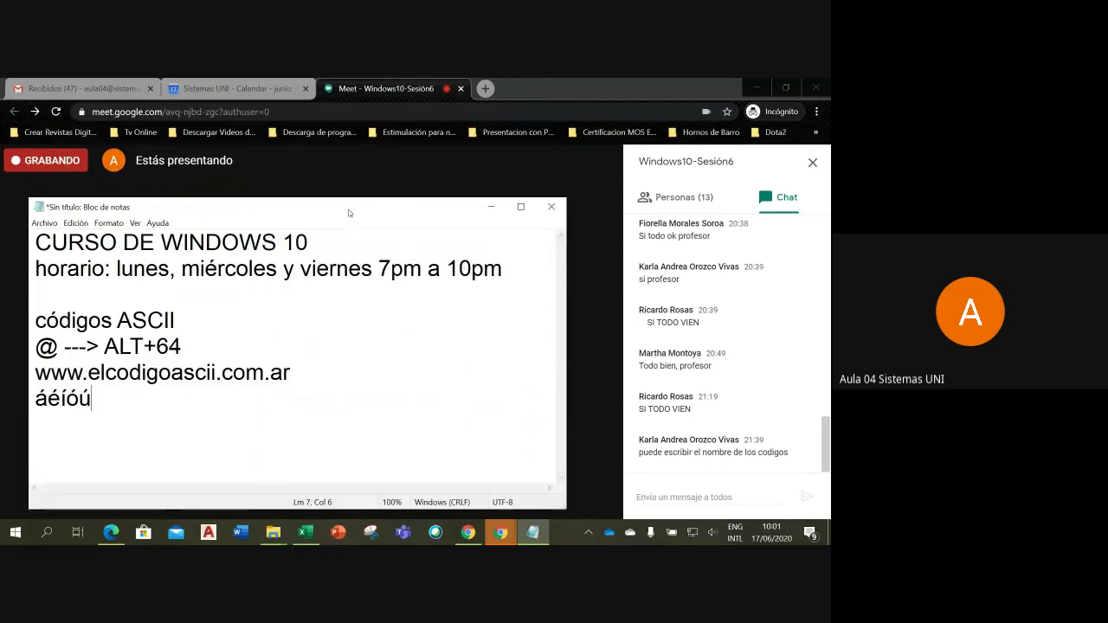
left_click_drag(348, 213, 390, 198)
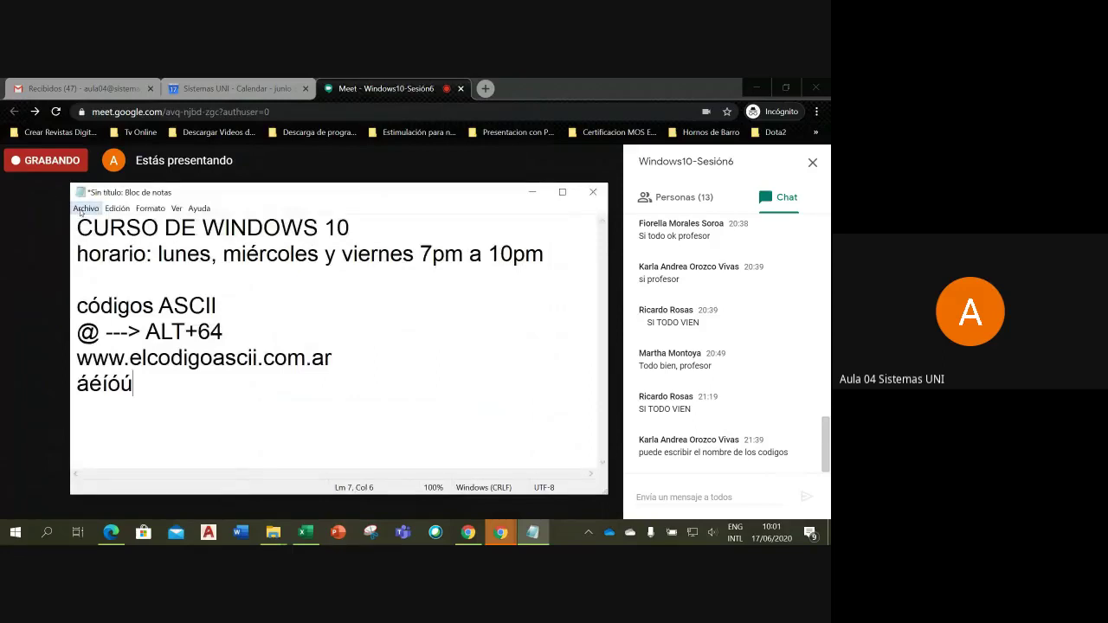
Save the note as a text document named Windows10 in the Documentos folder with UTF-8 encoding
left_click(80, 211)
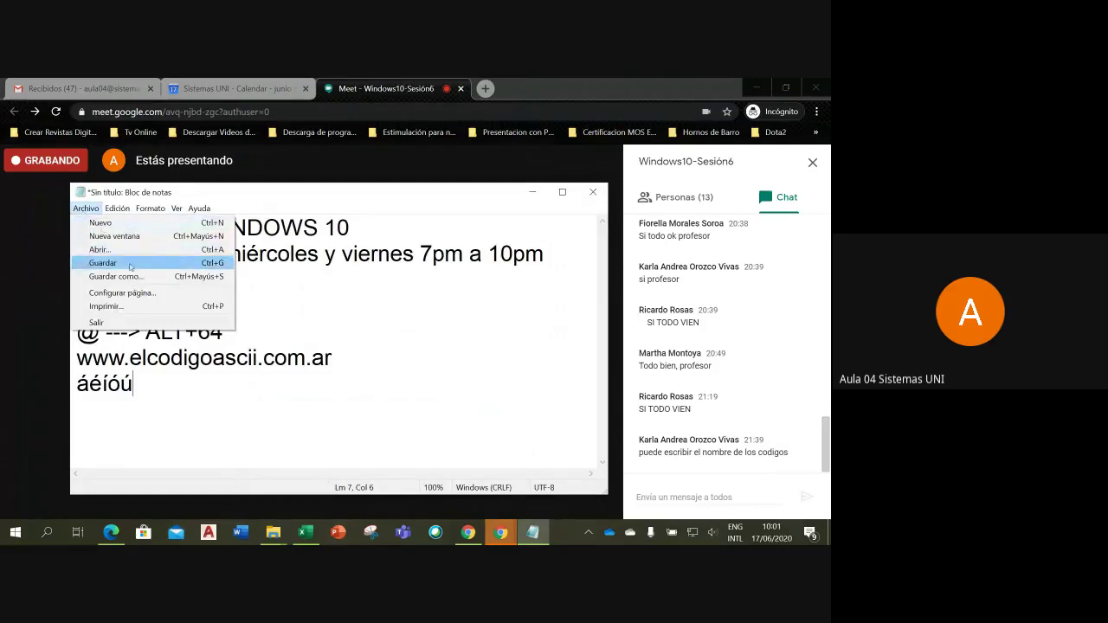
left_click(136, 276)
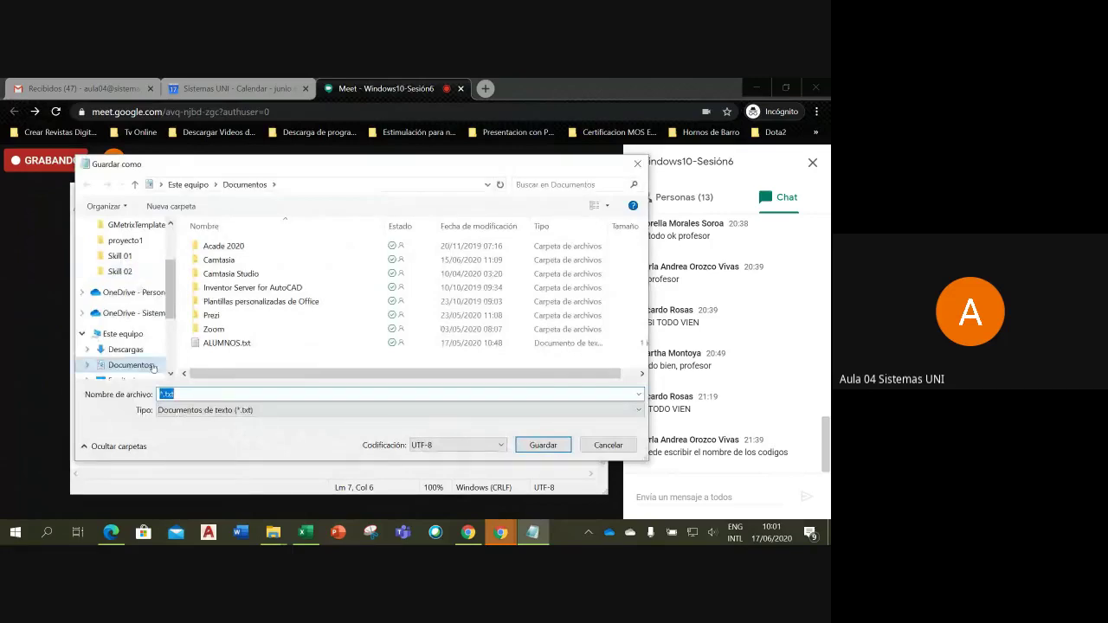
left_click(213, 394)
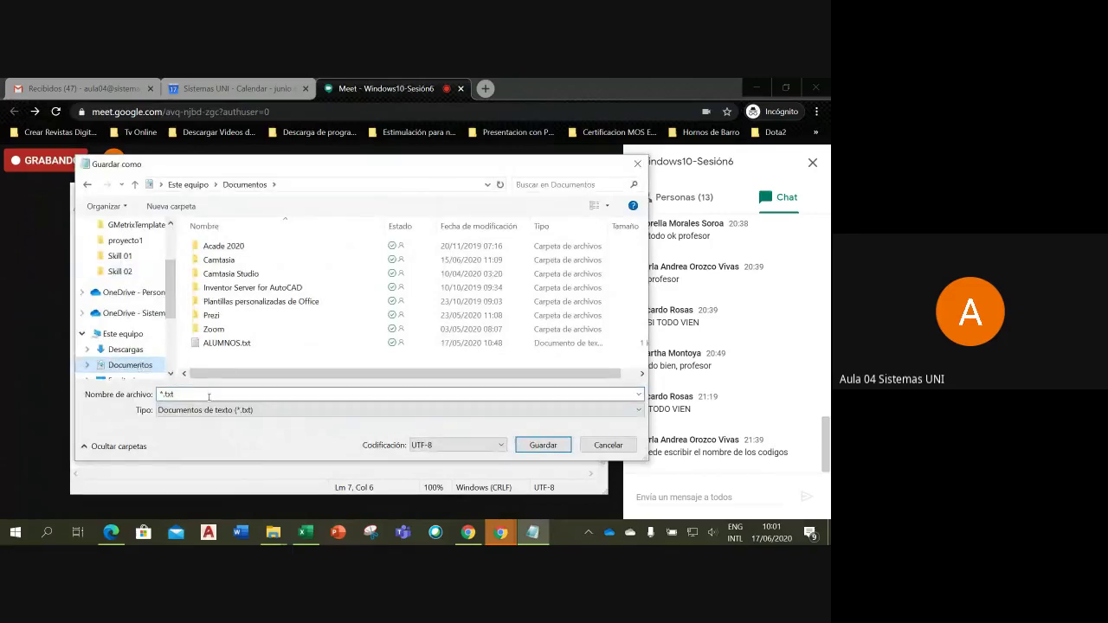
left_click_drag(209, 397, 160, 396)
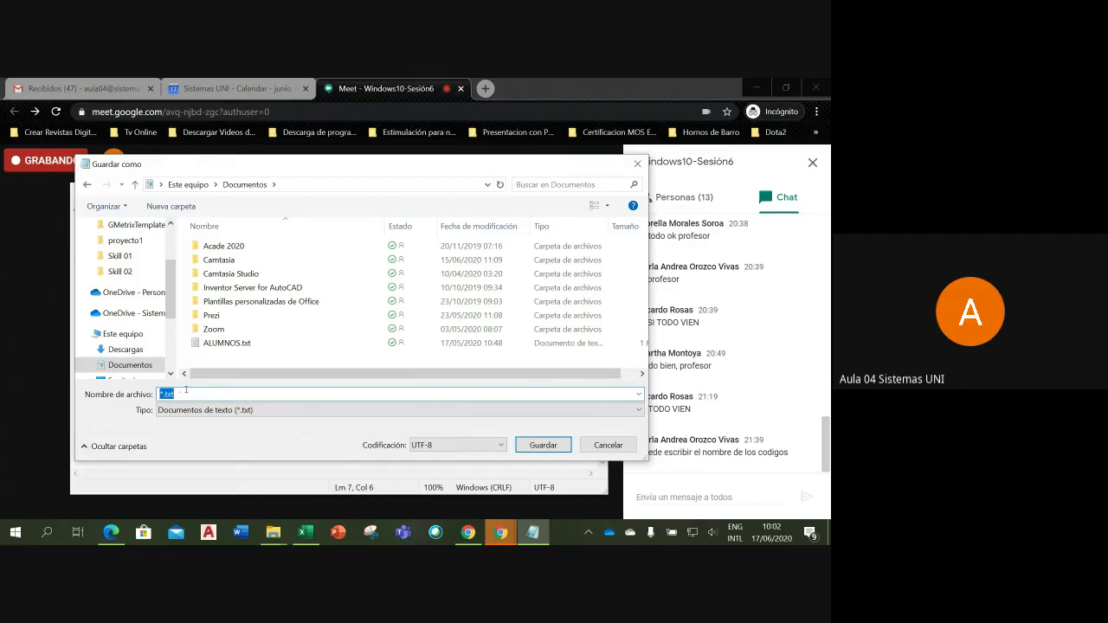
type("windows10")
left_click(161, 394)
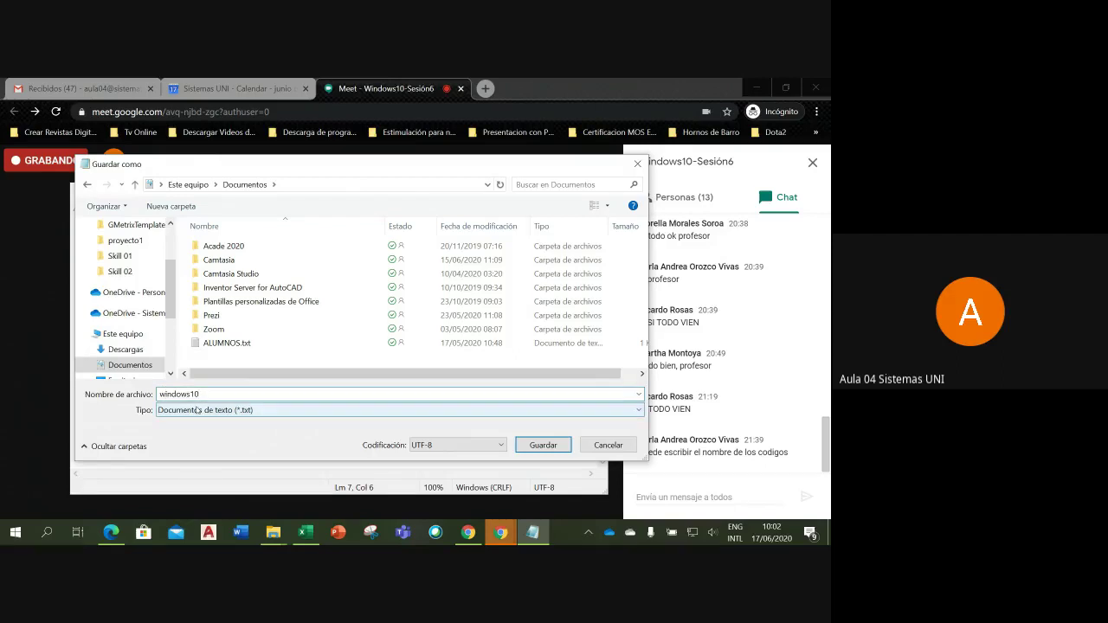
key("BackSpace")
type("W")
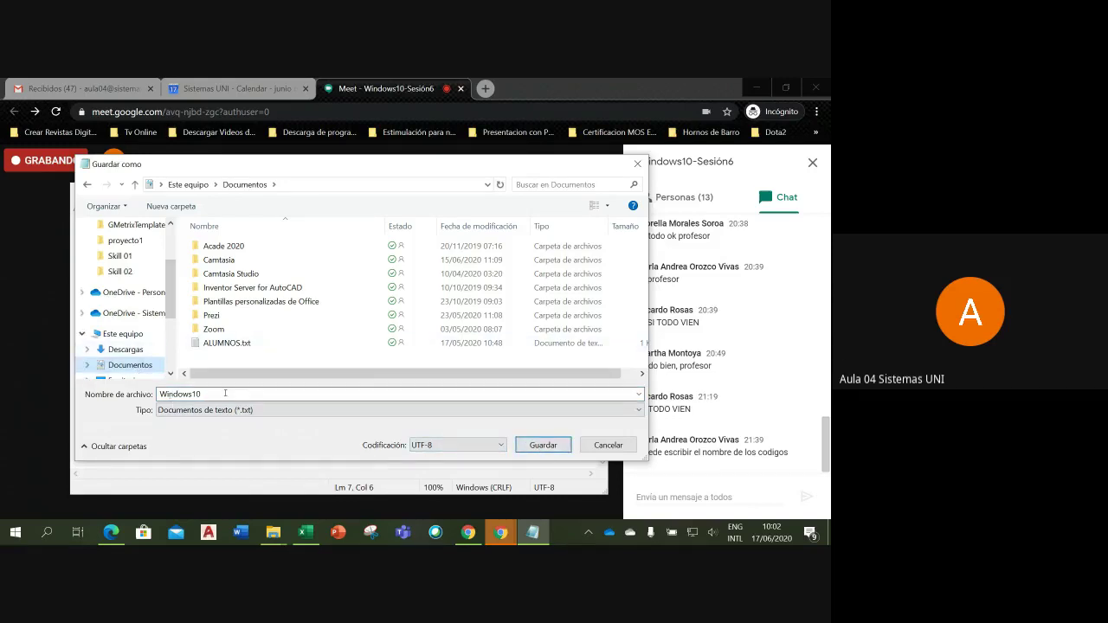
left_click(552, 446)
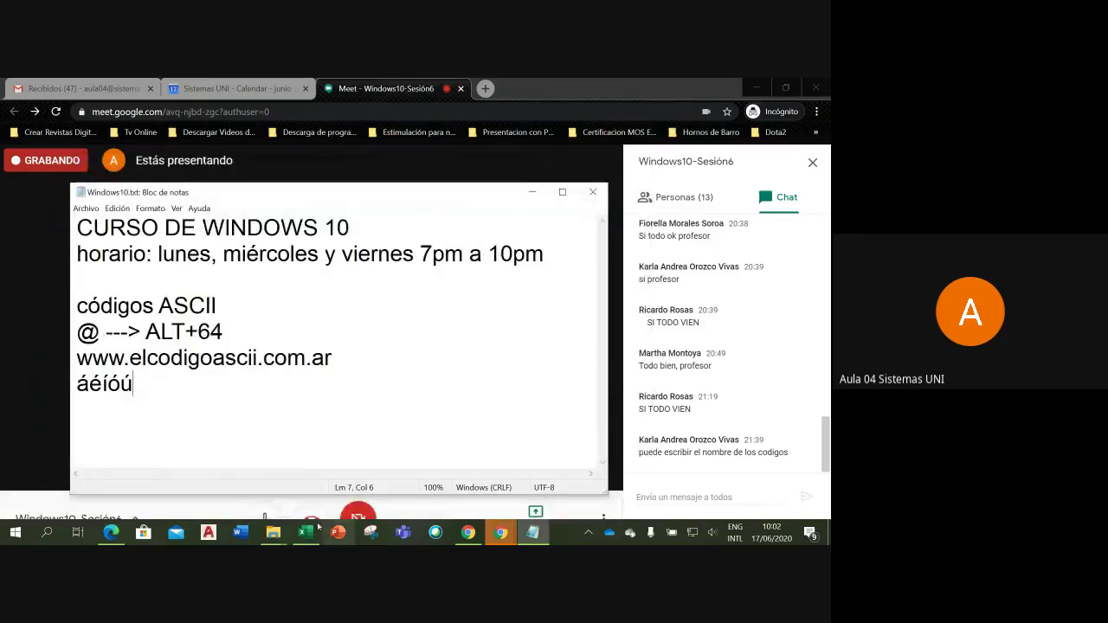
Look for the saved Windows10.txt file in the Documentos folder in File Explorer
mouse_move(273, 530)
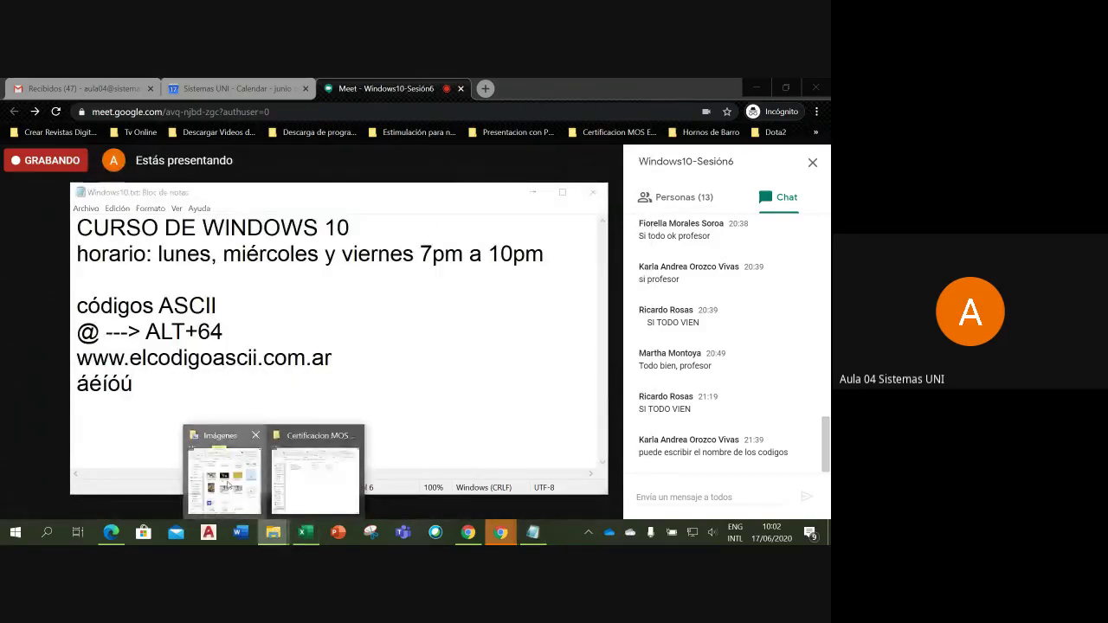
left_click(227, 486)
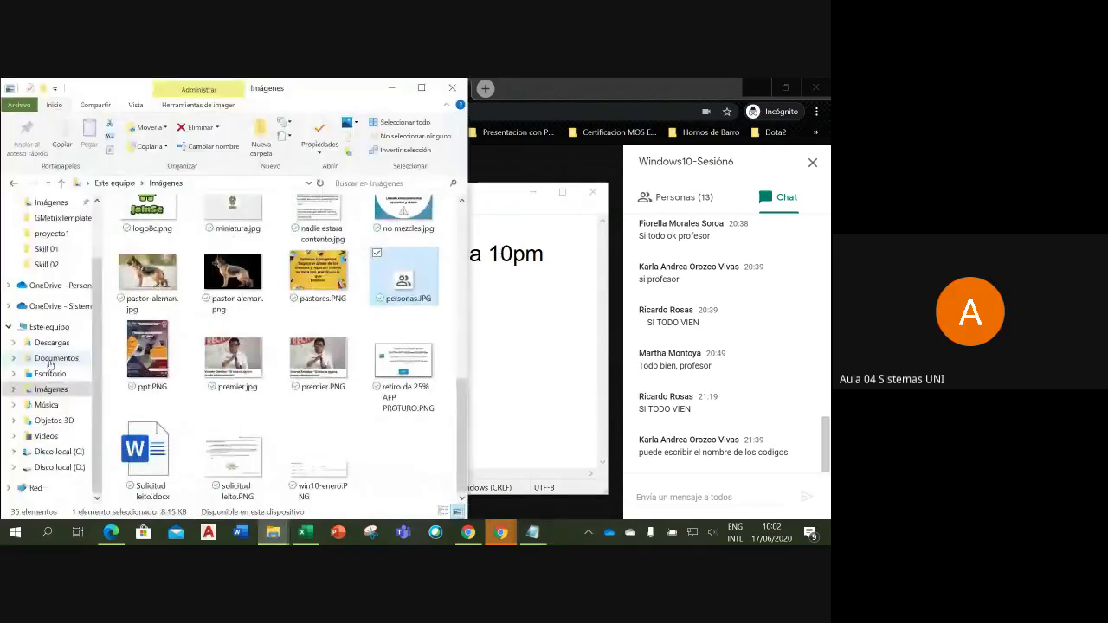
left_click(57, 357)
left_click_drag(459, 316, 461, 388)
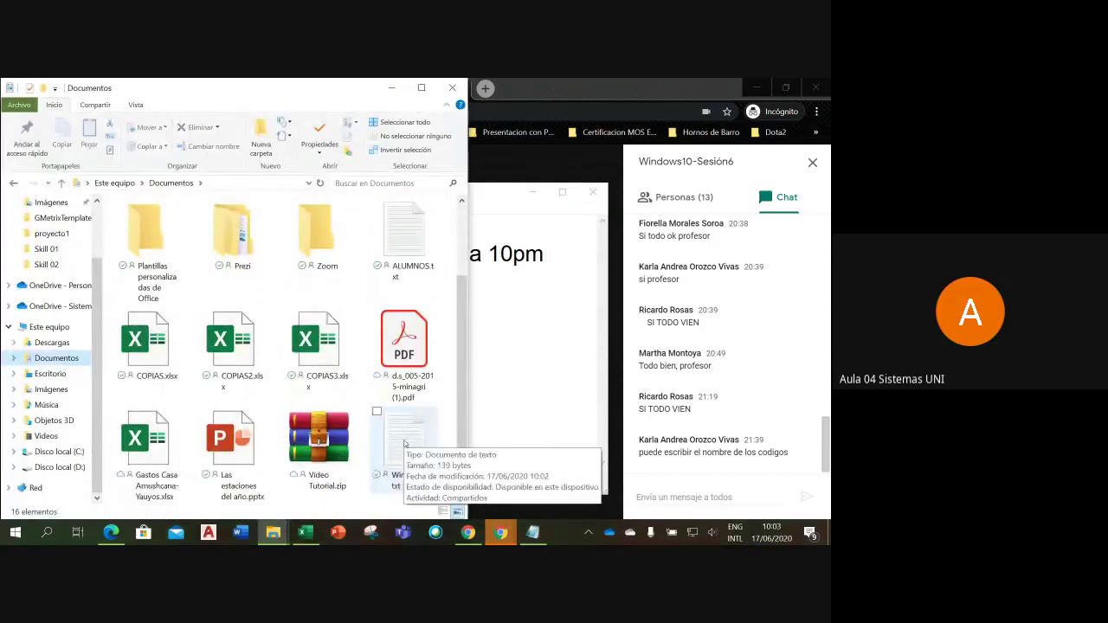
Close the saved note, then reopen Windows10.txt from the Documentos folder to check its contents and close it again
left_click(531, 532)
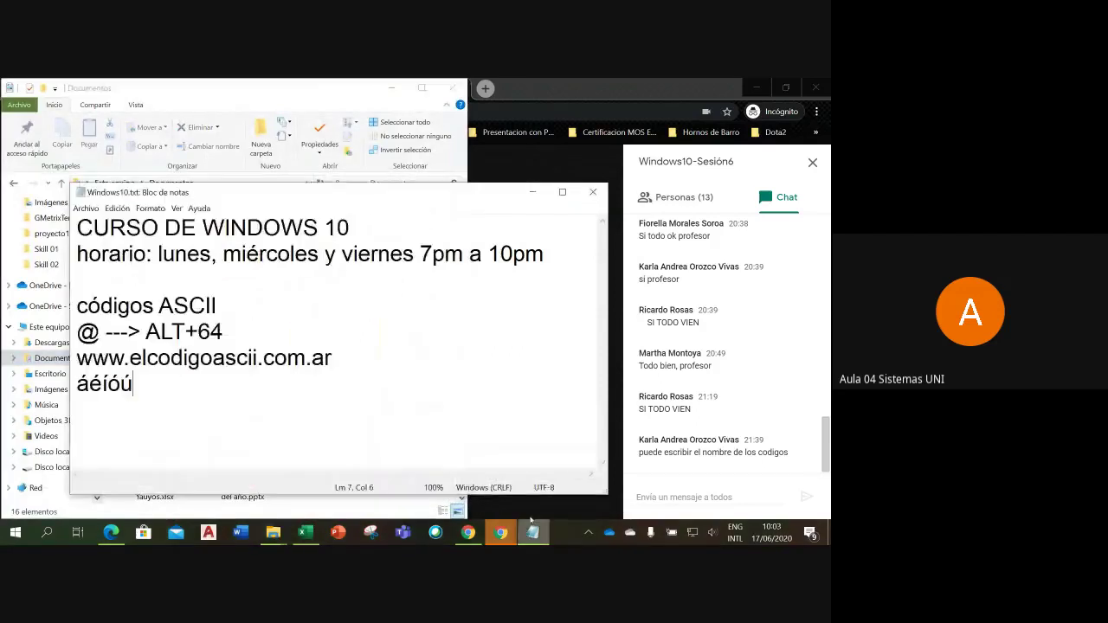
key("alt+F4")
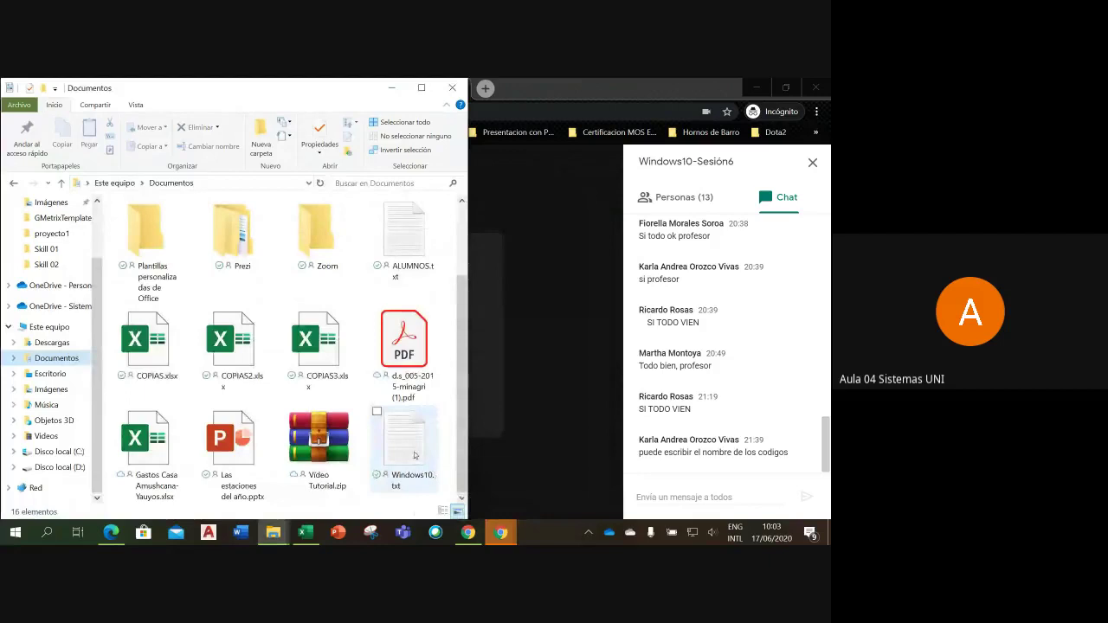
double_click(415, 455)
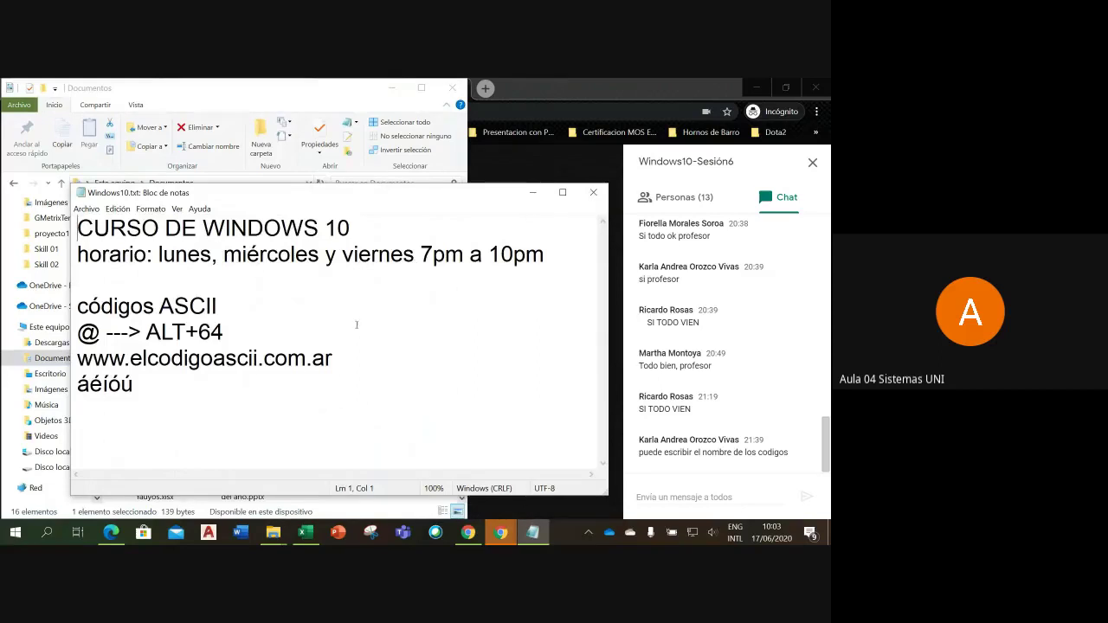
left_click(593, 192)
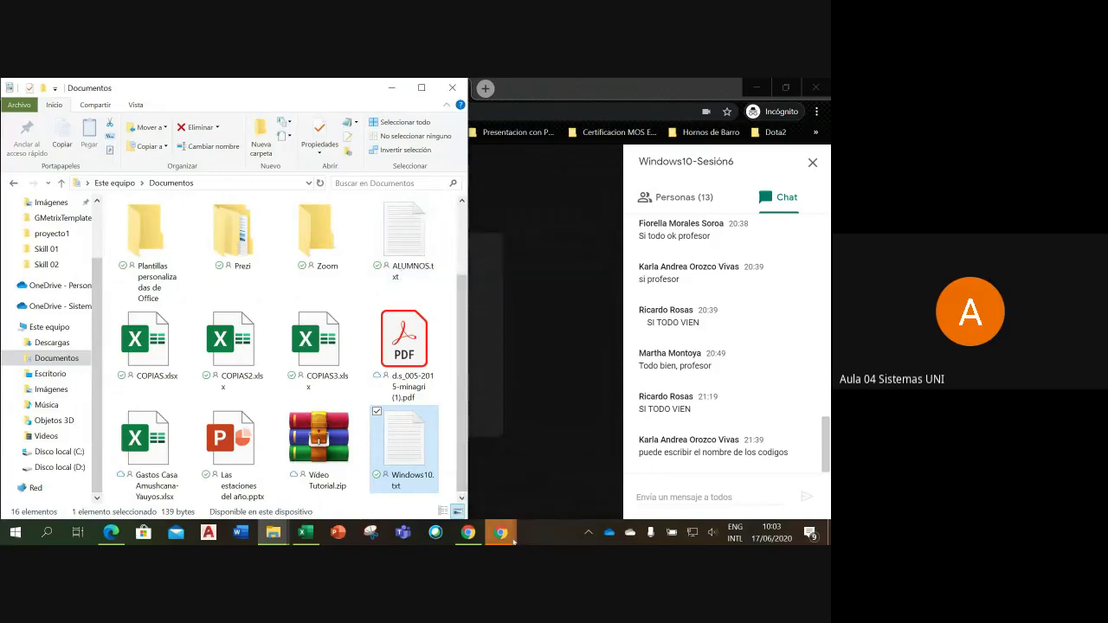
Switch to the Windows10-Sesión6 Meet call and show its additional call options, including the recording control
mouse_move(514, 542)
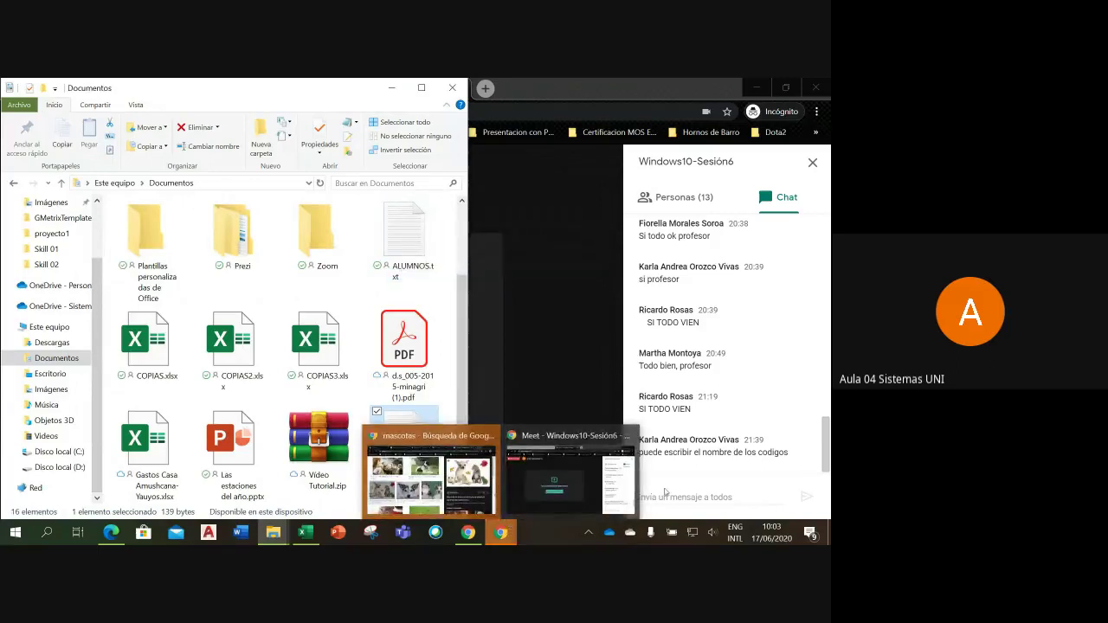
left_click(571, 480)
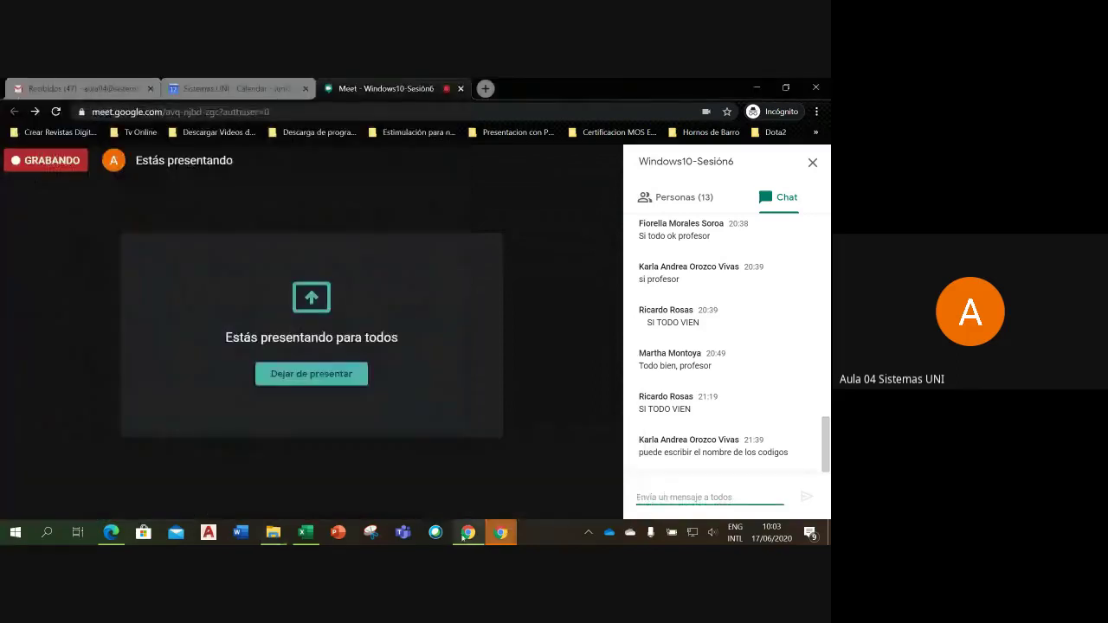
mouse_move(464, 533)
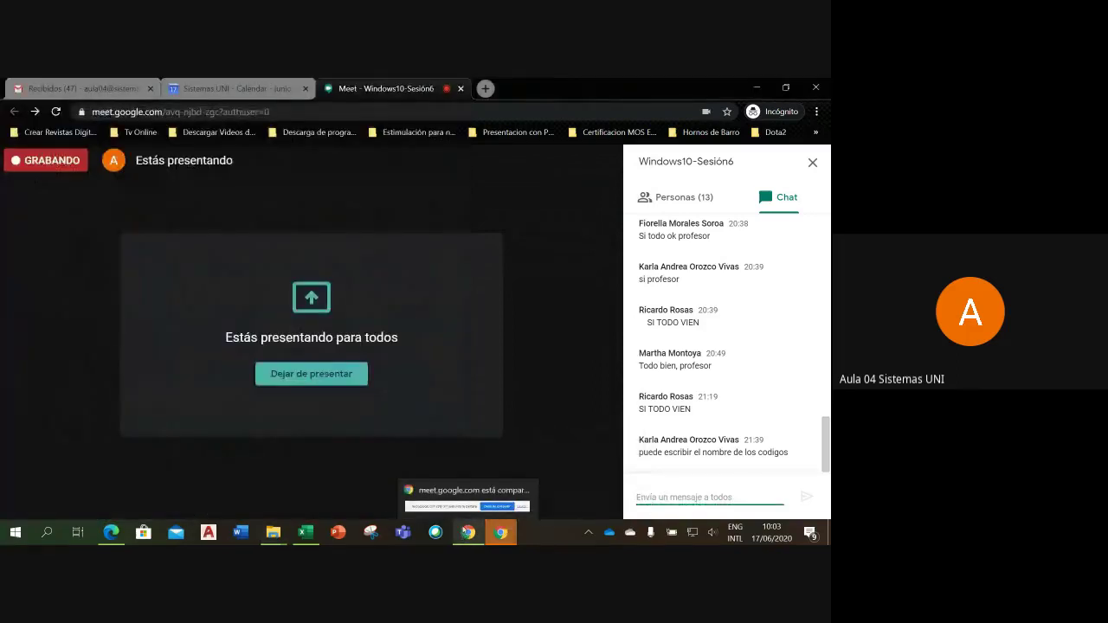
mouse_move(472, 410)
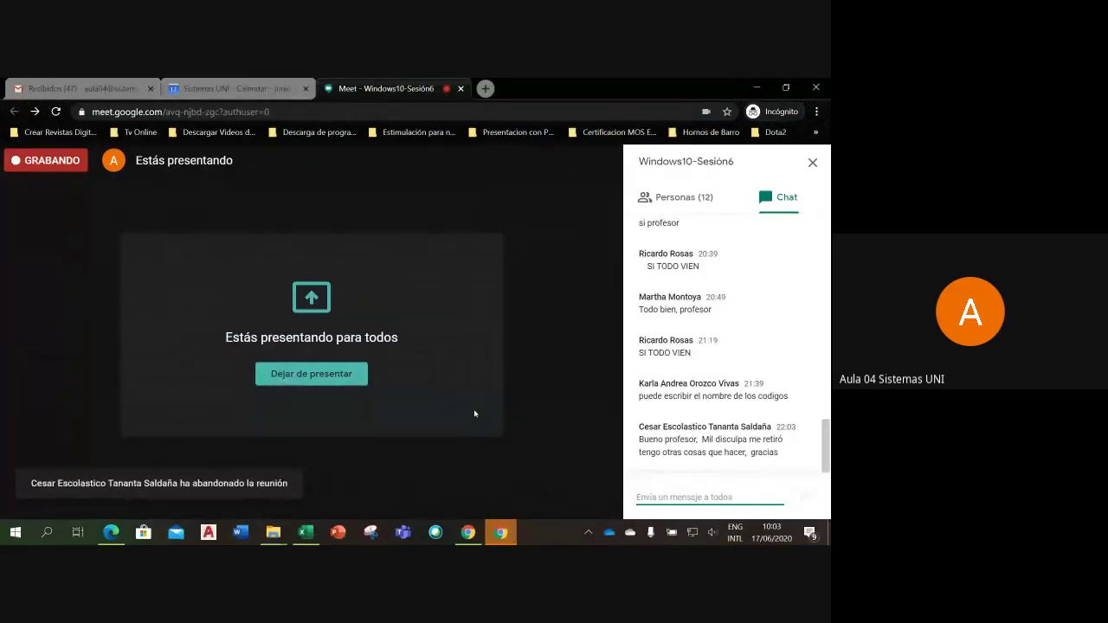
left_click(602, 491)
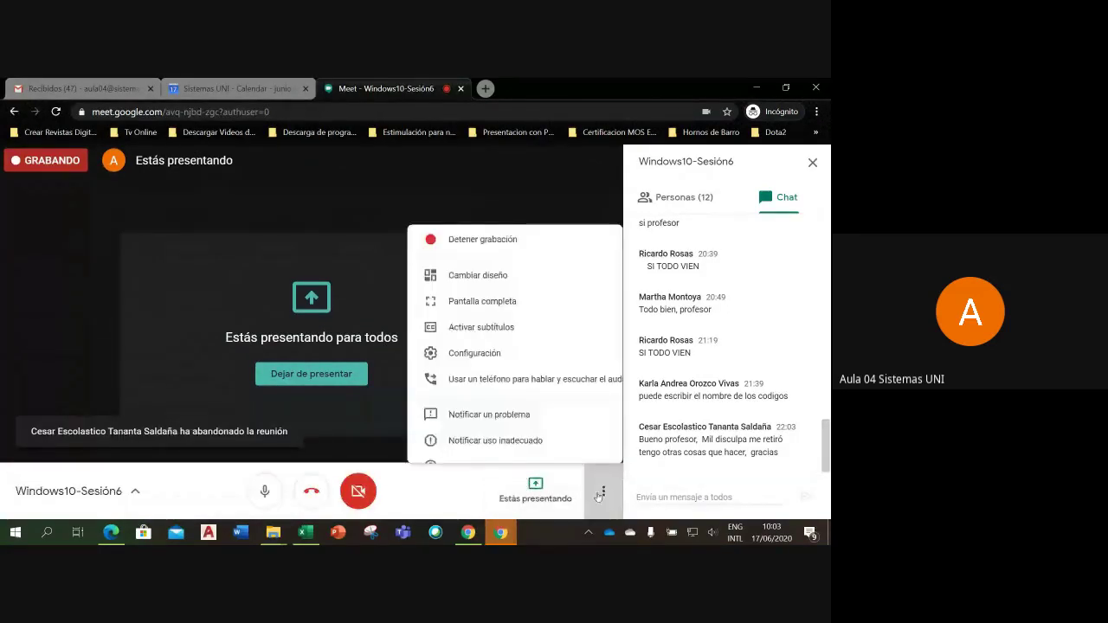